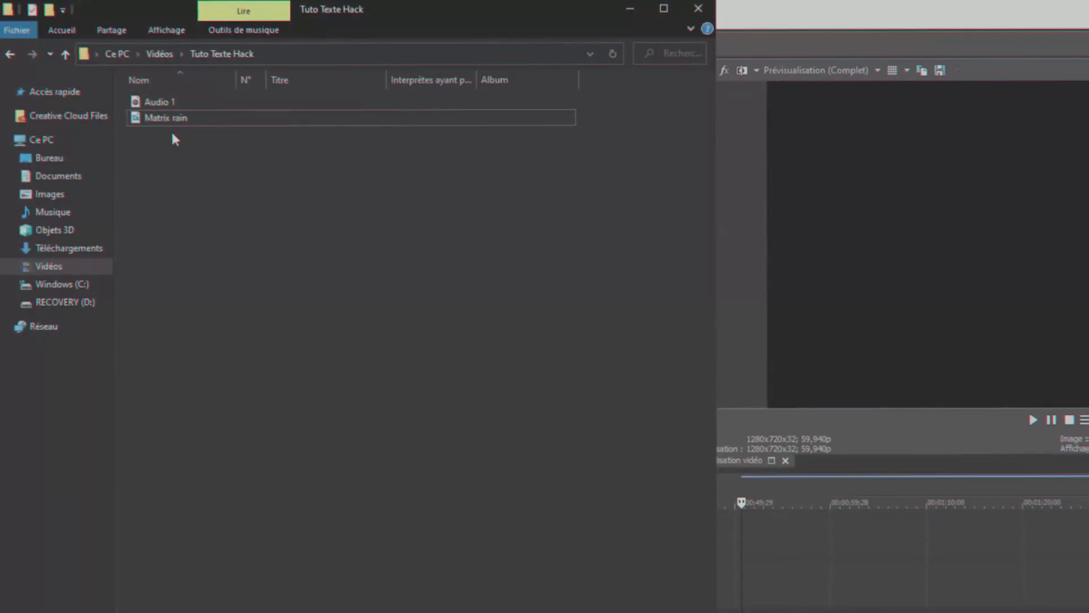
Add Audio 1 and Matrix rain from the Tuto Texte Hack folder to the timeline, matching the project settings to the video
{"action": "left_click_drag", "start_coordinate": [159, 164], "coordinate": [764, 523]}
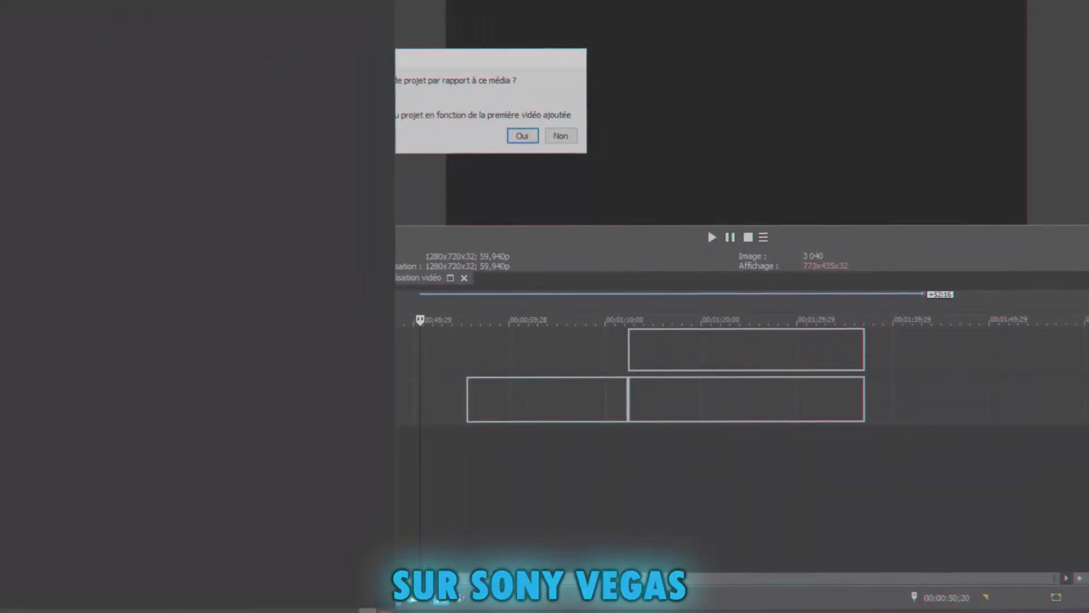
{"action": "left_click", "coordinate": [522, 135]}
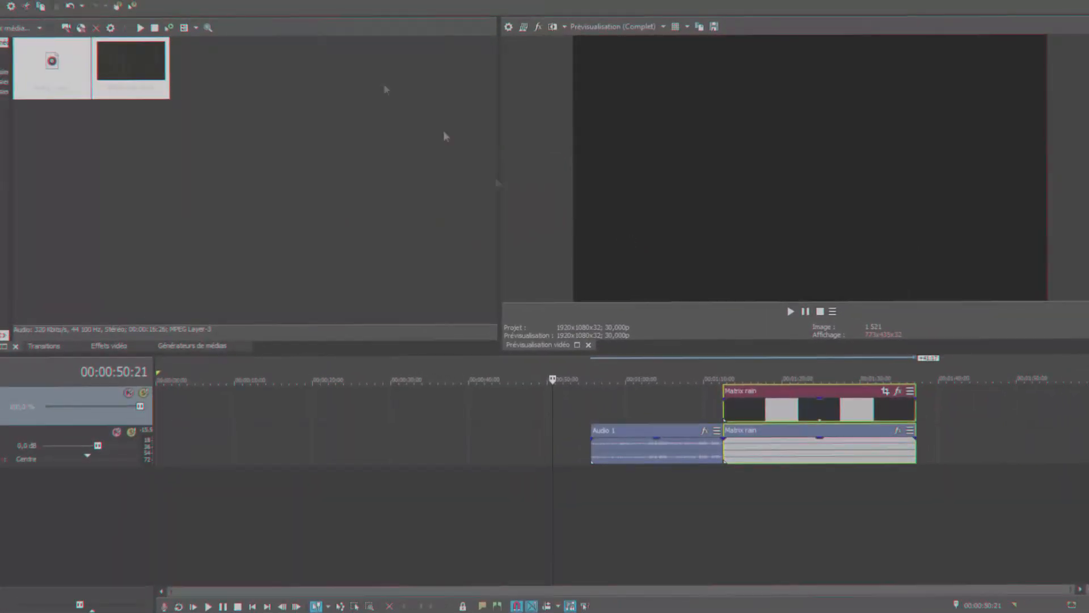
{"action": "left_click", "coordinate": [11, 10]}
{"action": "mouse_move", "coordinate": [175, 163]}
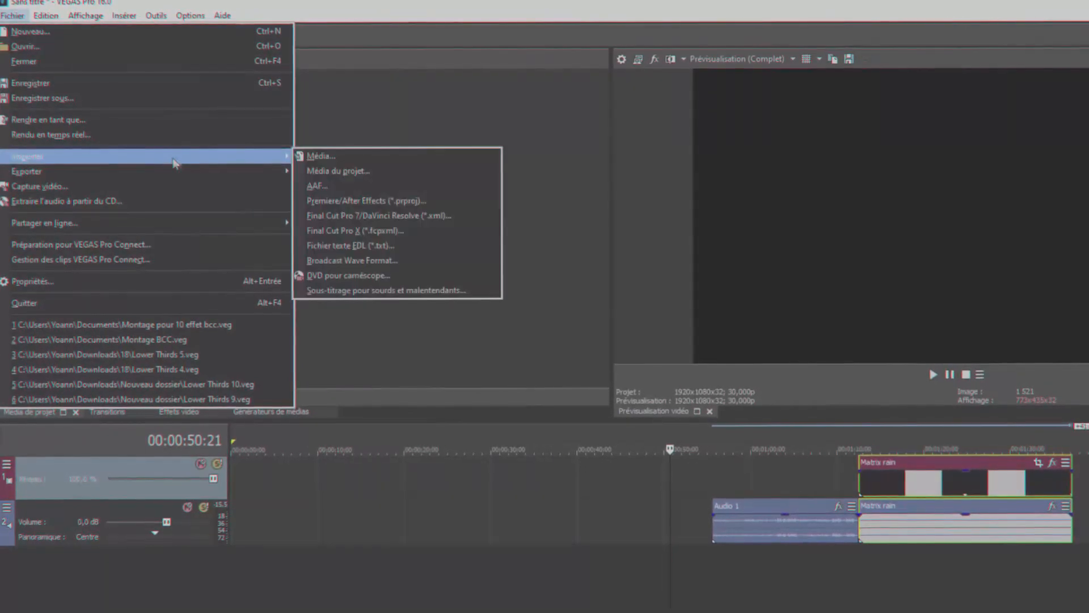
{"action": "left_click", "coordinate": [376, 170]}
Delete the Matrix rain clip's audio and move its video and Audio 1 to the start of the timeline
{"action": "left_click", "coordinate": [912, 529]}
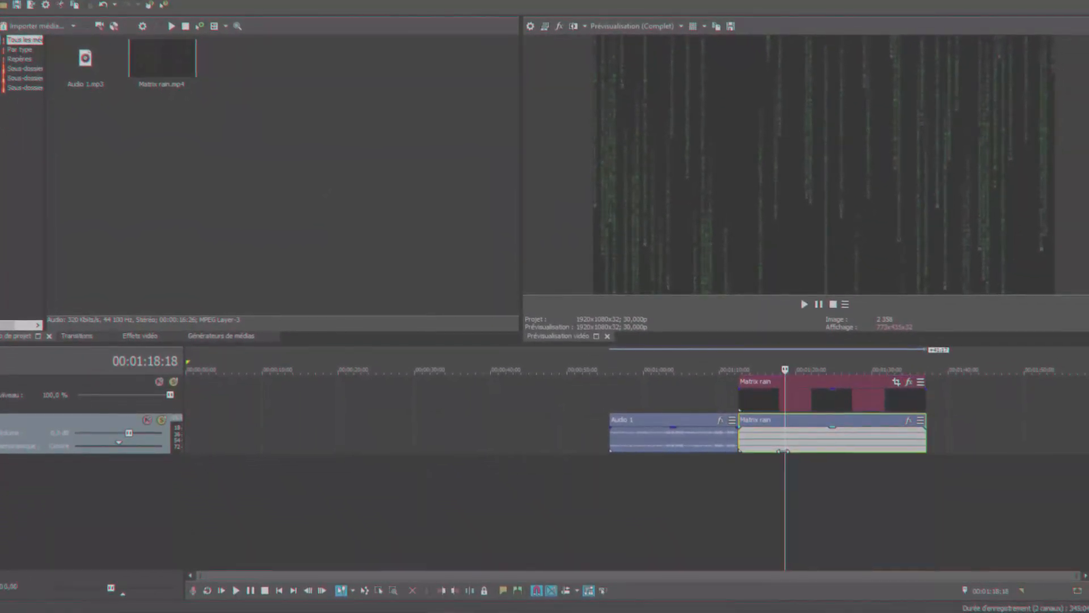
{"action": "key", "text": "Delete"}
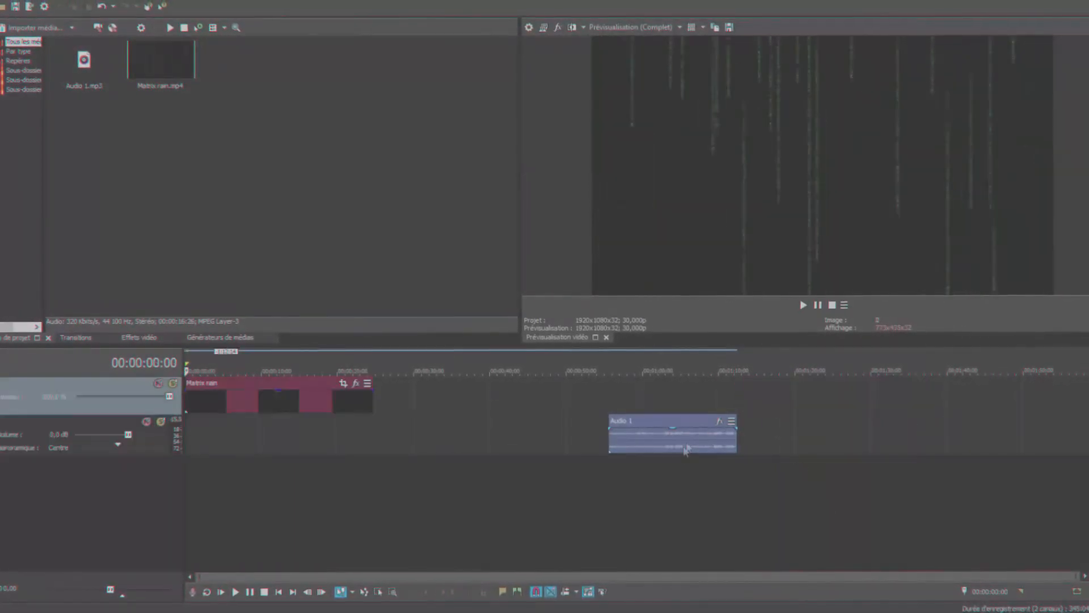
{"action": "left_click_drag", "start_coordinate": [678, 431], "coordinate": [258, 431]}
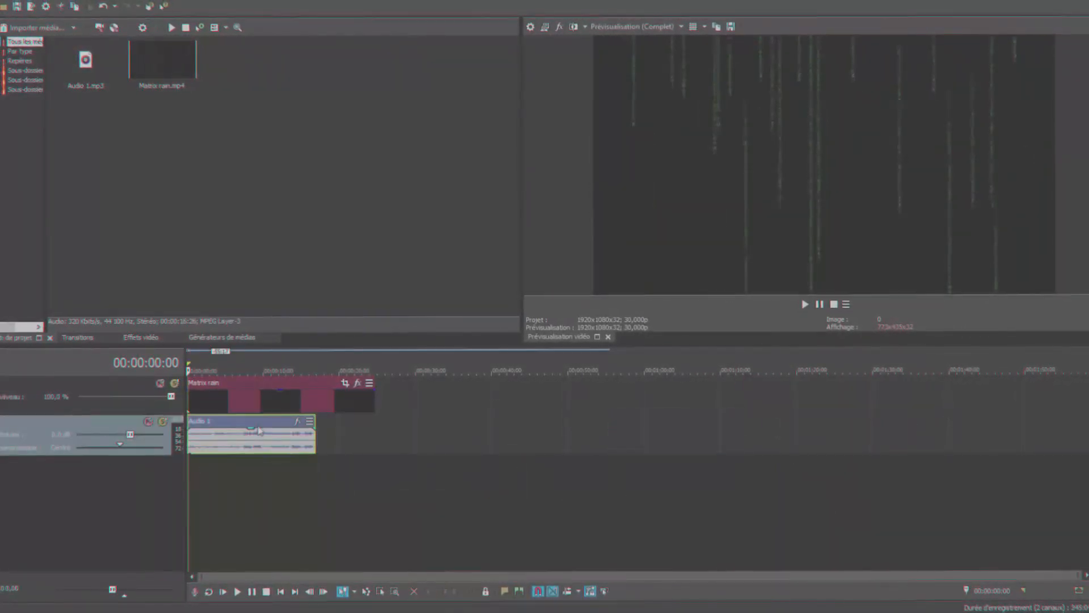
Split the Matrix rain video at the end of Audio 1 and delete the excess part
{"action": "left_click", "coordinate": [309, 403]}
{"action": "key", "text": "s"}
{"action": "key", "text": "Delete"}
Insert two empty video tracks above the Matrix rain track
{"action": "right_click", "coordinate": [230, 481]}
{"action": "left_click", "coordinate": [277, 531]}
{"action": "right_click", "coordinate": [252, 523]}
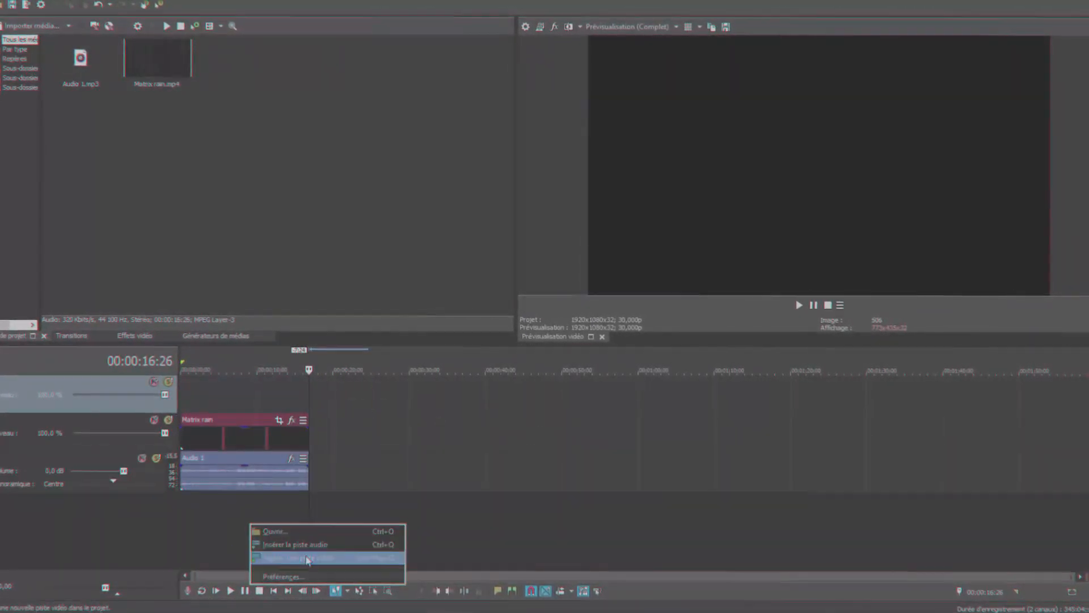
{"action": "left_click", "coordinate": [301, 560]}
Place the default preset of the (Hérité) Texte generator at the start of the track directly above Matrix rain
{"action": "left_click", "coordinate": [212, 336]}
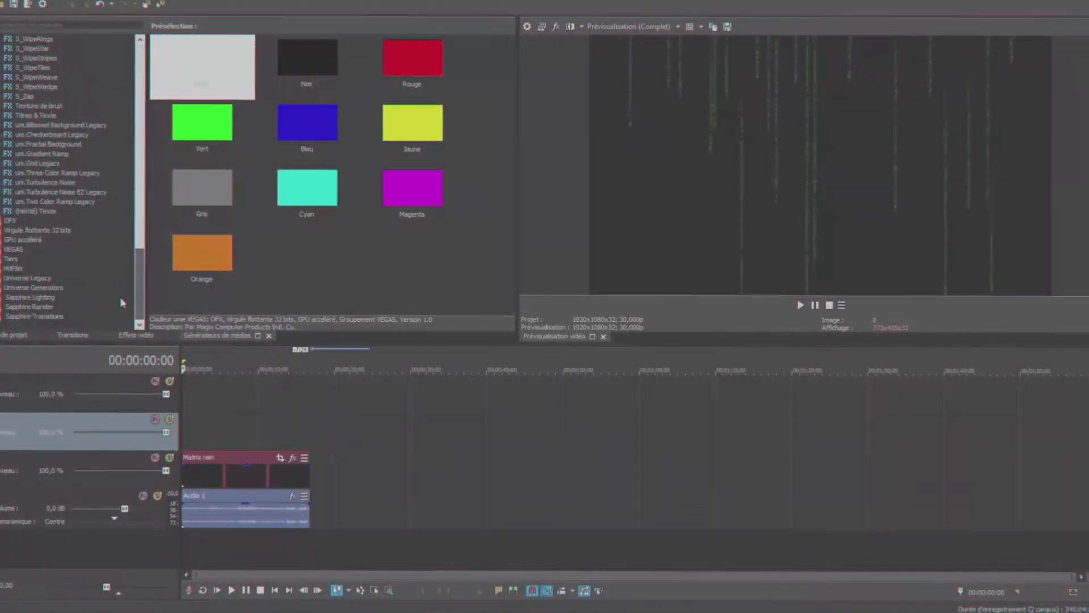
{"action": "left_click", "coordinate": [35, 213]}
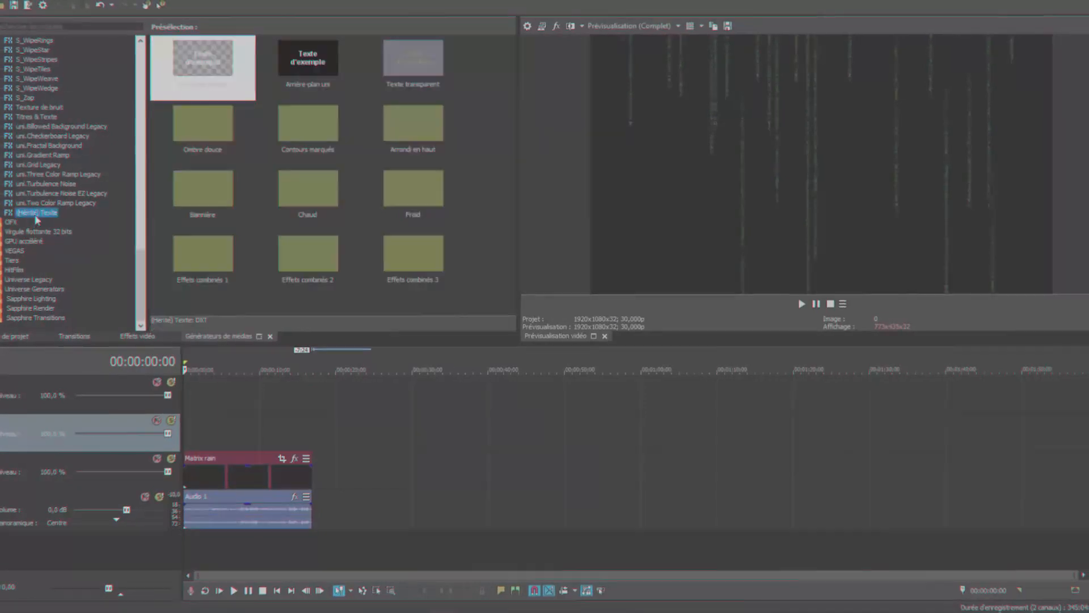
{"action": "left_click_drag", "start_coordinate": [152, 441], "coordinate": [187, 431]}
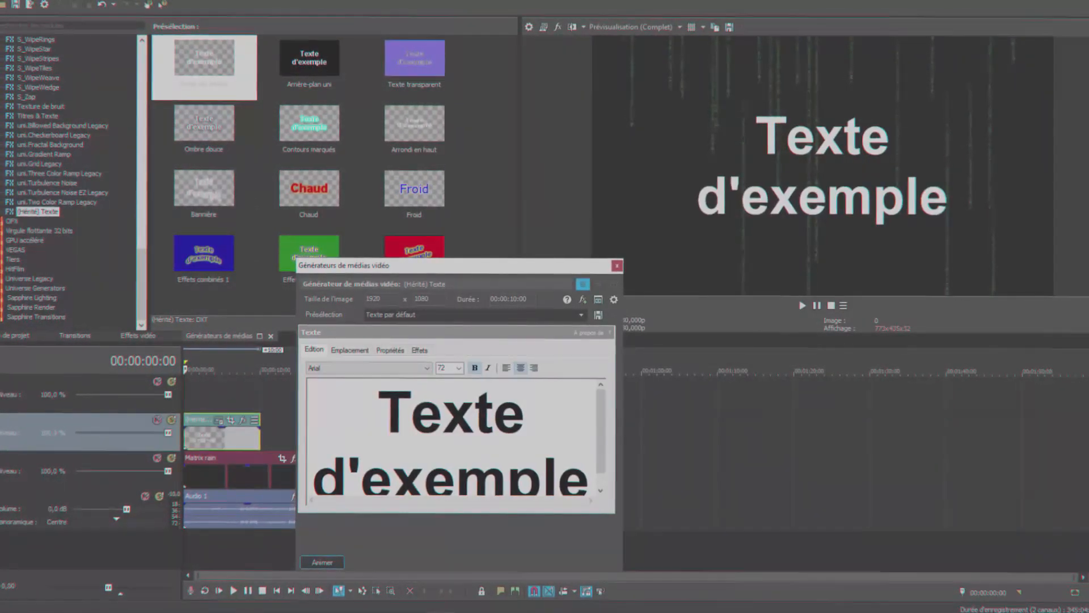
Replace the sample text with the complete code text copied from the untitled Notepad document
{"action": "key", "text": "ctrl+a"}
{"action": "key", "text": "Delete"}
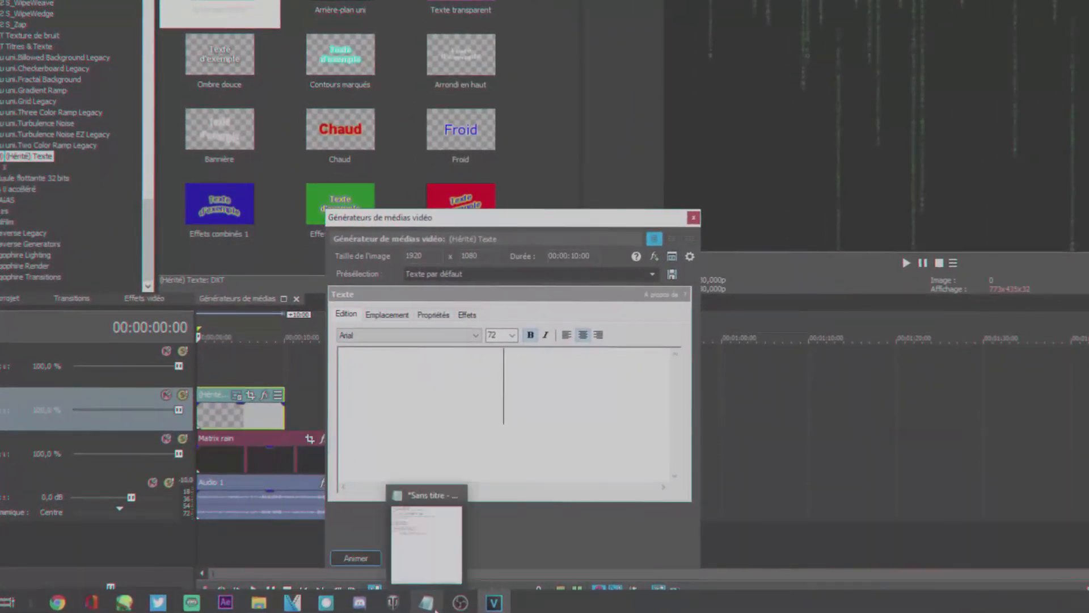
{"action": "left_click", "coordinate": [388, 600]}
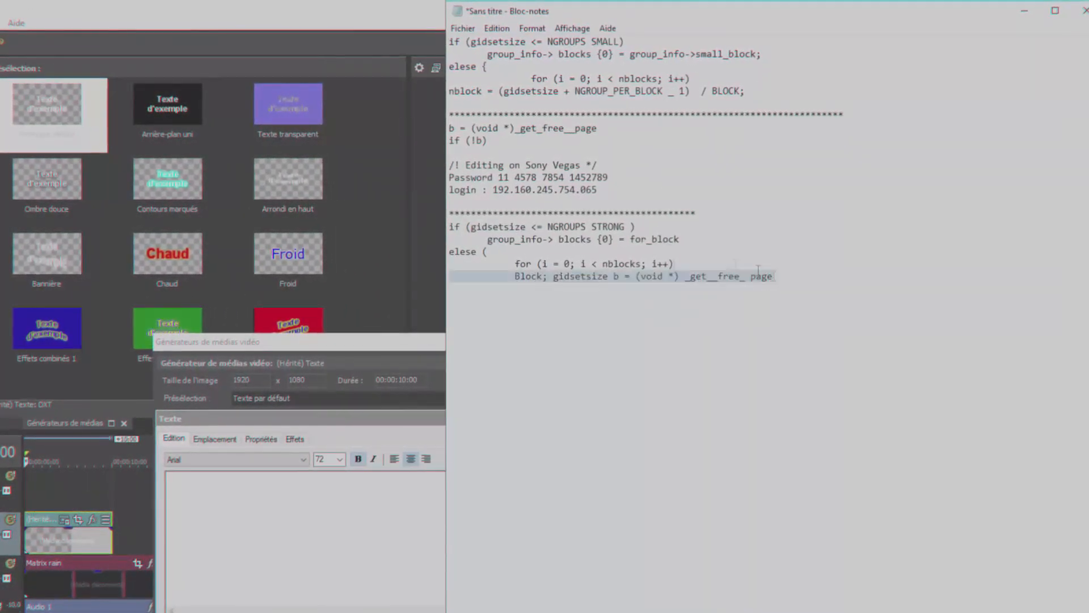
{"action": "key", "text": "ctrl+a"}
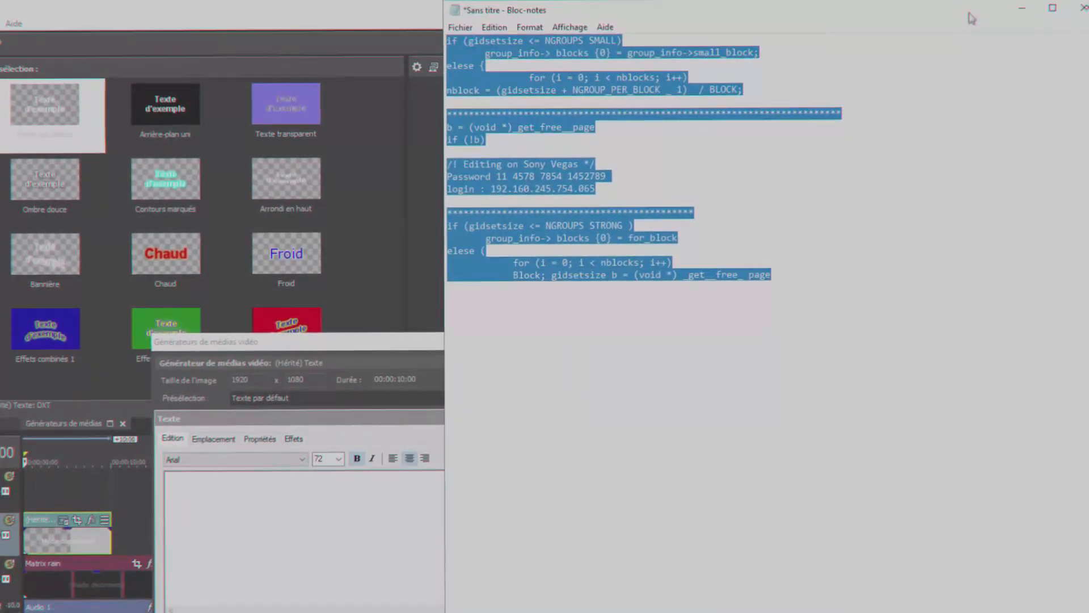
{"action": "left_click", "coordinate": [1022, 11]}
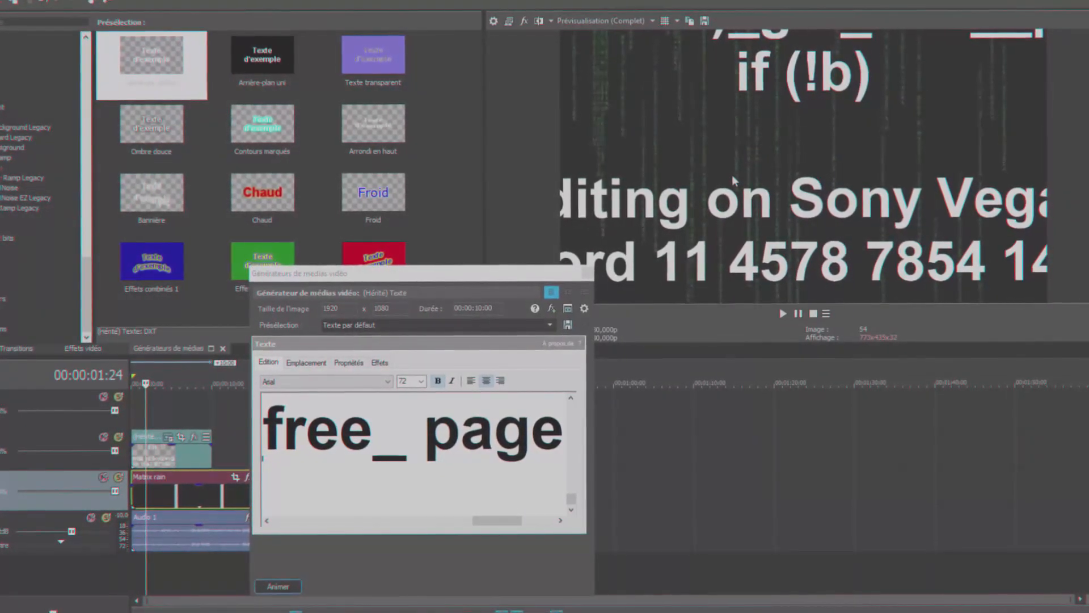
Change the font of the entire code text to VCR OSD Mono
{"action": "key", "text": "shift+Left"}
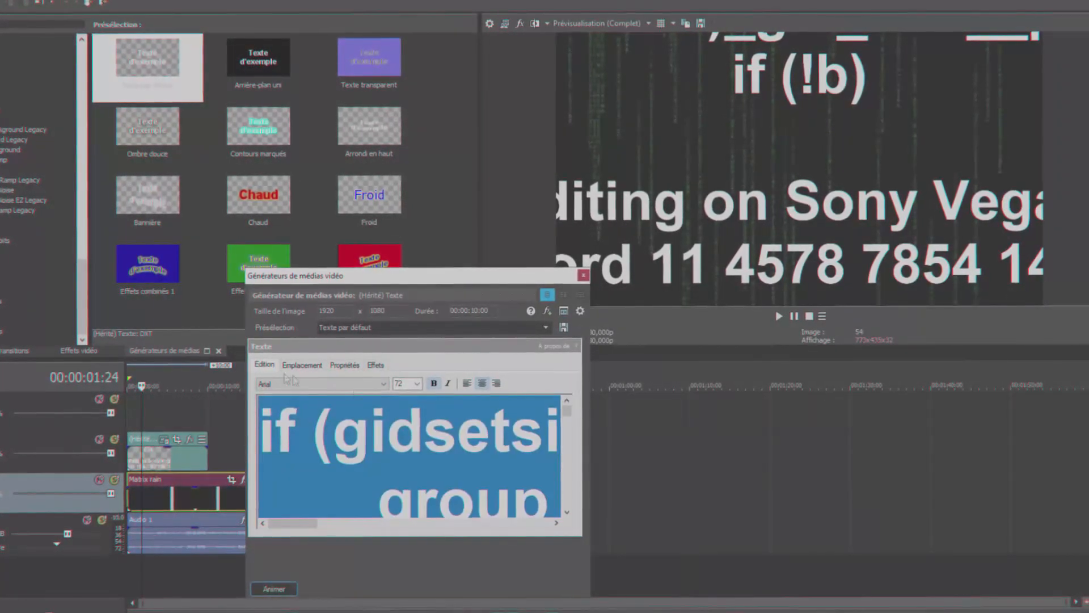
{"action": "left_click", "coordinate": [383, 383]}
{"action": "left_click_drag", "start_coordinate": [389, 427], "coordinate": [386, 604]}
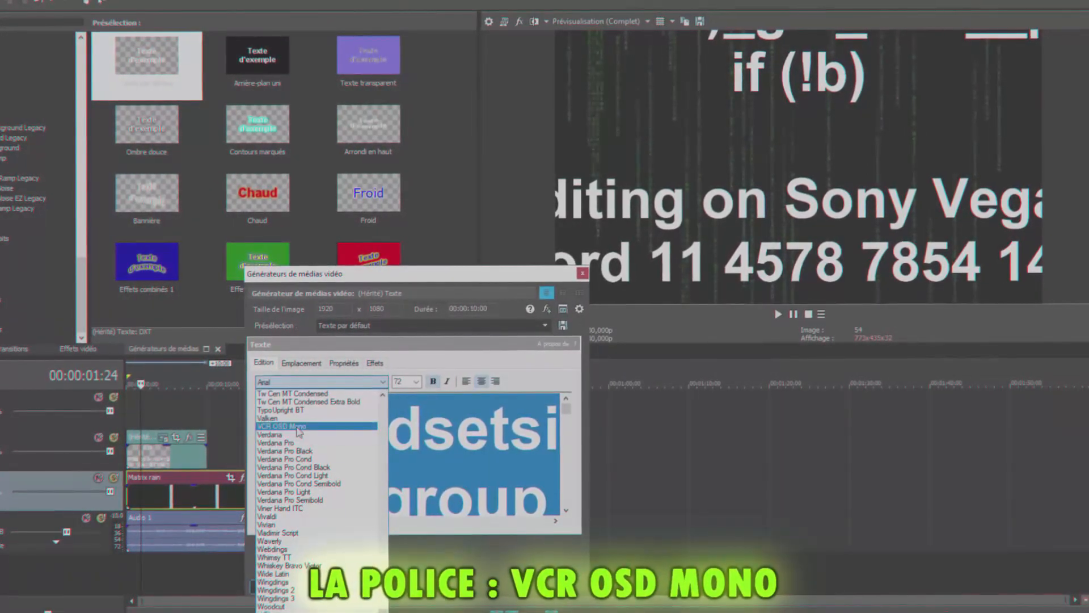
{"action": "left_click", "coordinate": [278, 426]}
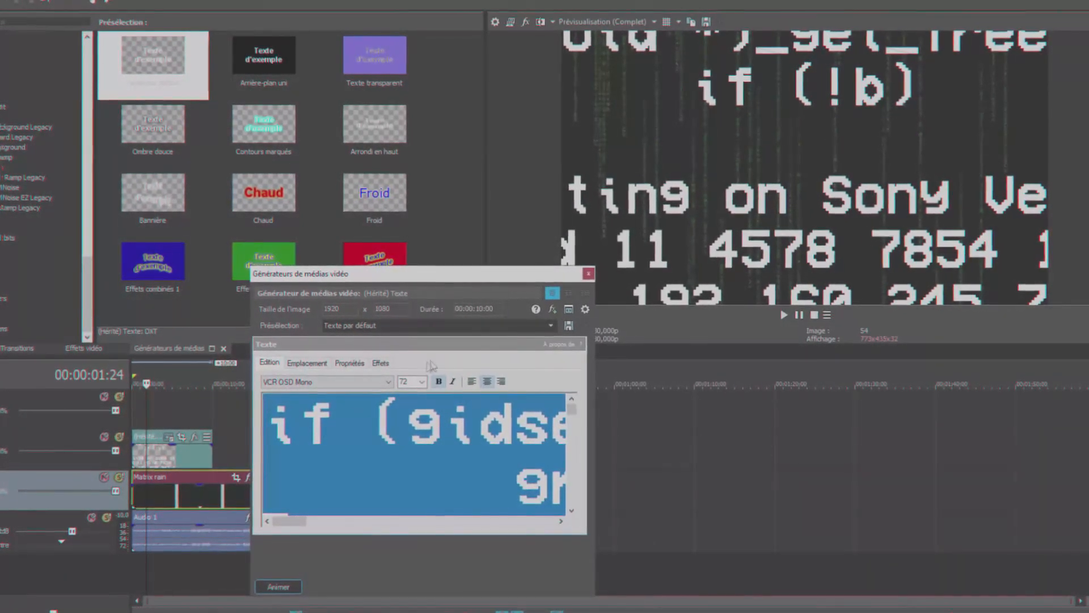
Scale the code text down until all its lines fit inside the video frame
{"action": "left_click", "coordinate": [351, 366]}
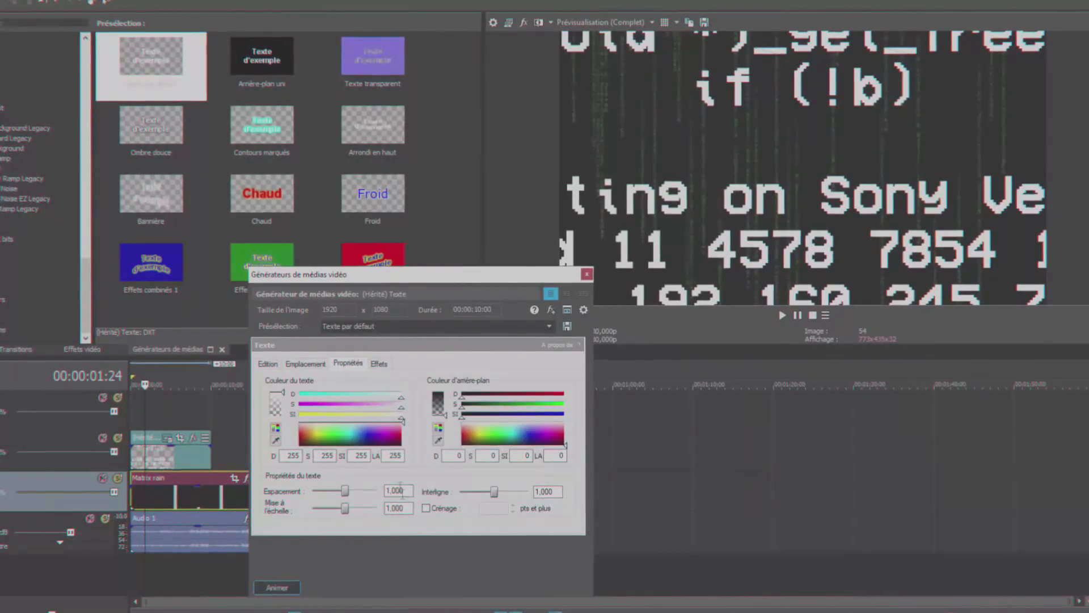
{"action": "left_click_drag", "start_coordinate": [347, 506], "coordinate": [321, 508]}
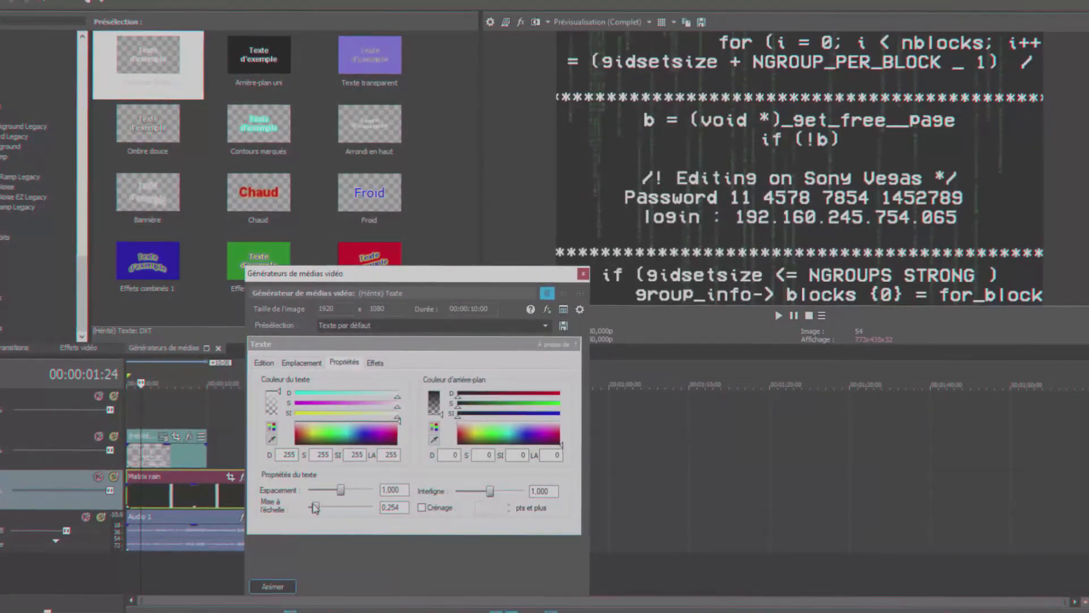
Left-align the code text and set its colour to green
{"action": "left_click", "coordinate": [271, 369]}
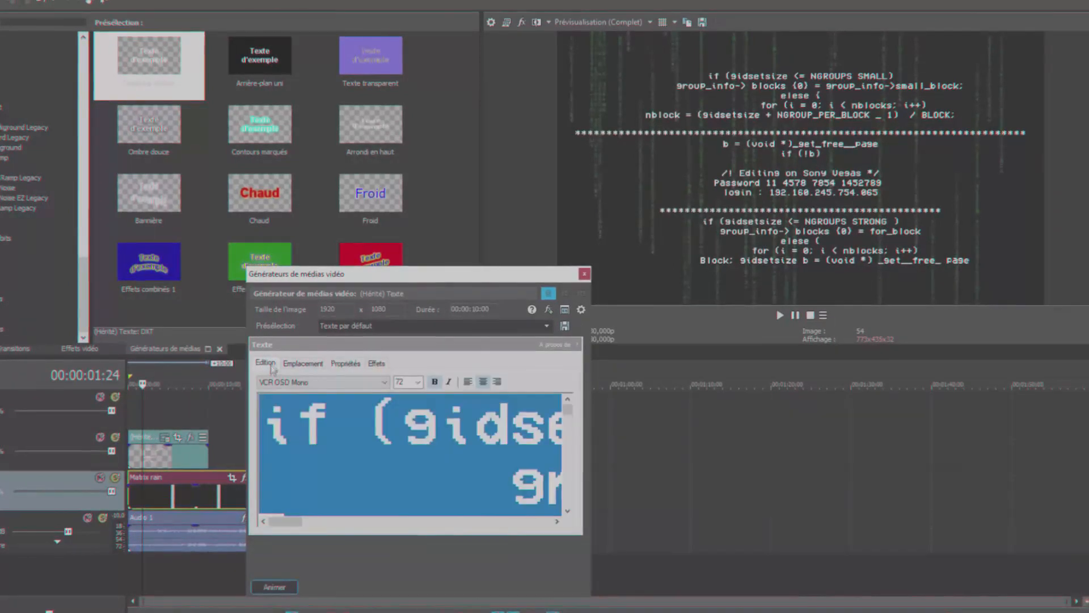
{"action": "left_click", "coordinate": [472, 384]}
{"action": "left_click", "coordinate": [350, 364]}
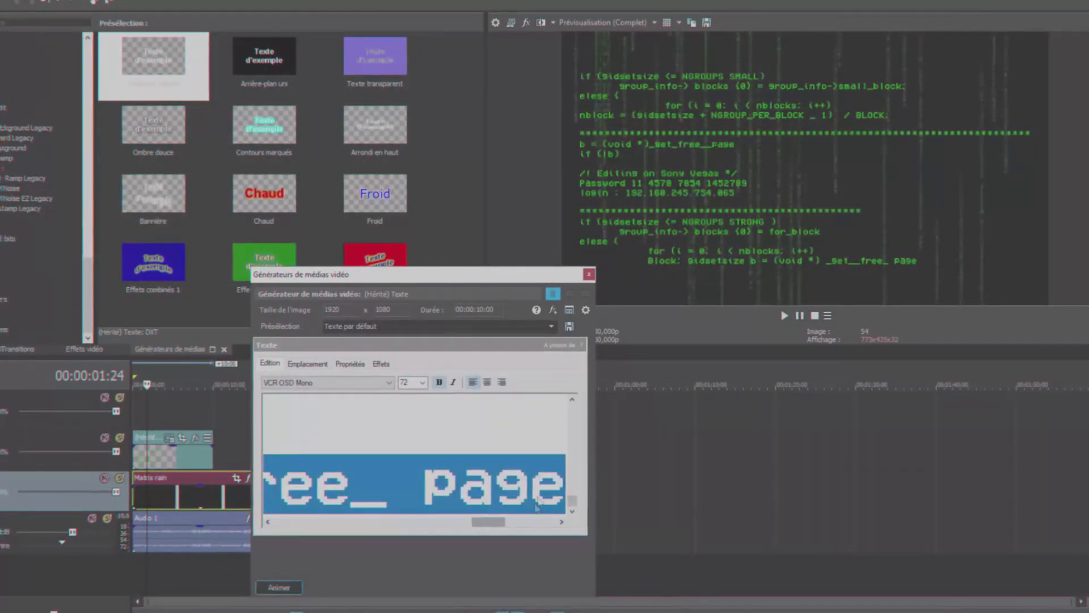
Remove asterisks from the end of the first asterisk row and restore the following line on its own, starting with B
{"action": "left_click_drag", "start_coordinate": [568, 447], "coordinate": [567, 435]}
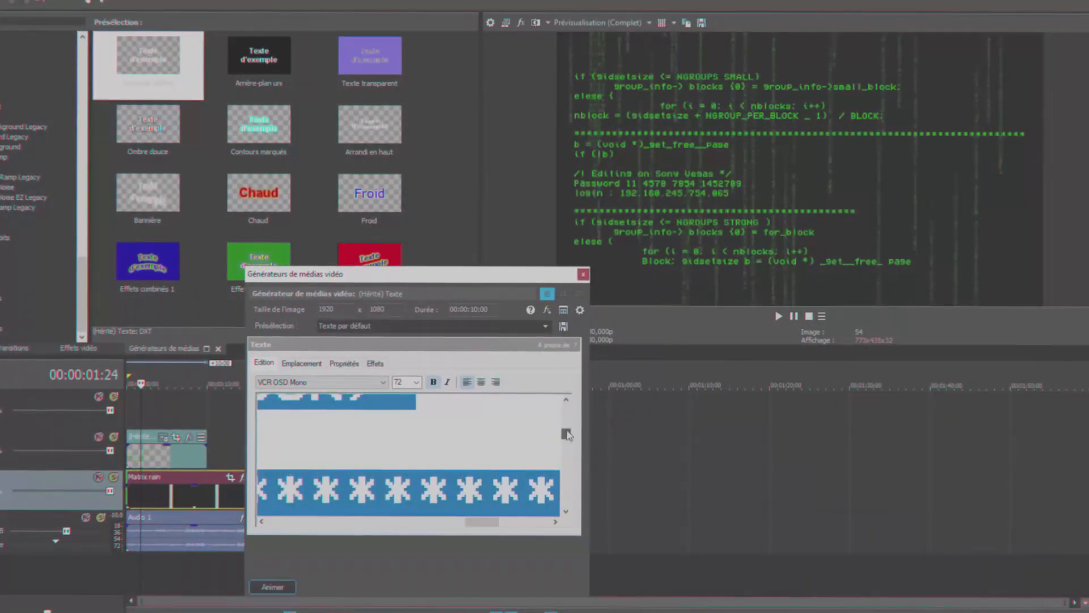
{"action": "left_click", "coordinate": [384, 482]}
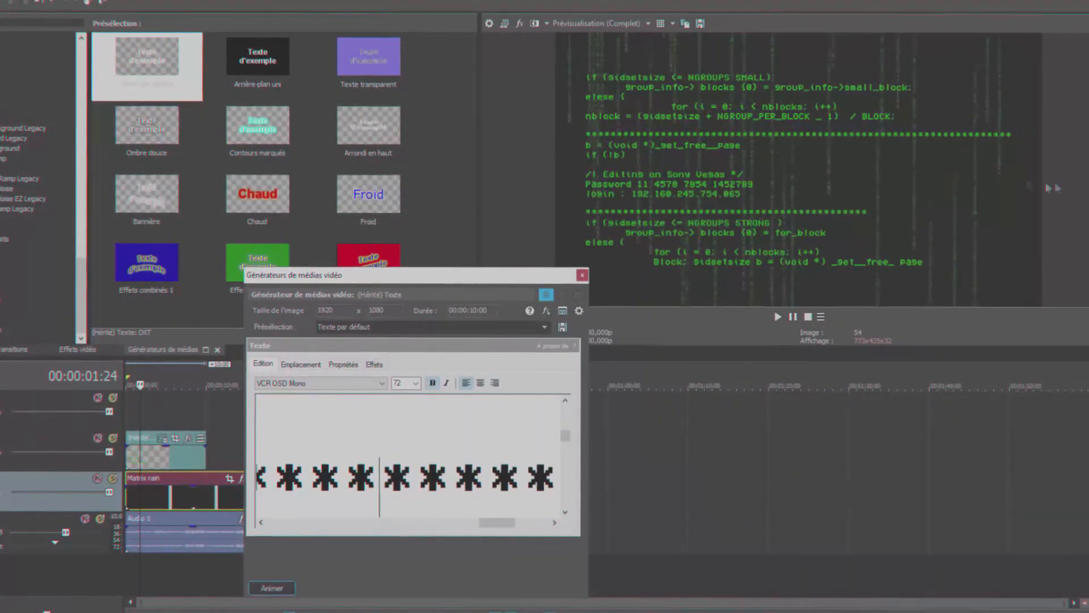
{"action": "key", "text": "Delete"}
{"action": "key", "text": "Delete"}
{"action": "key", "text": "Delete"}
{"action": "key", "text": "Delete"}
{"action": "key", "text": "Delete"}
{"action": "key", "text": "Delete"}
{"action": "key", "text": "Delete"}
{"action": "key", "text": "Delete"}
{"action": "key", "text": "Delete"}
{"action": "key", "text": "Delete"}
{"action": "key", "text": "Delete"}
{"action": "key", "text": "Delete"}
{"action": "key", "text": "Delete"}
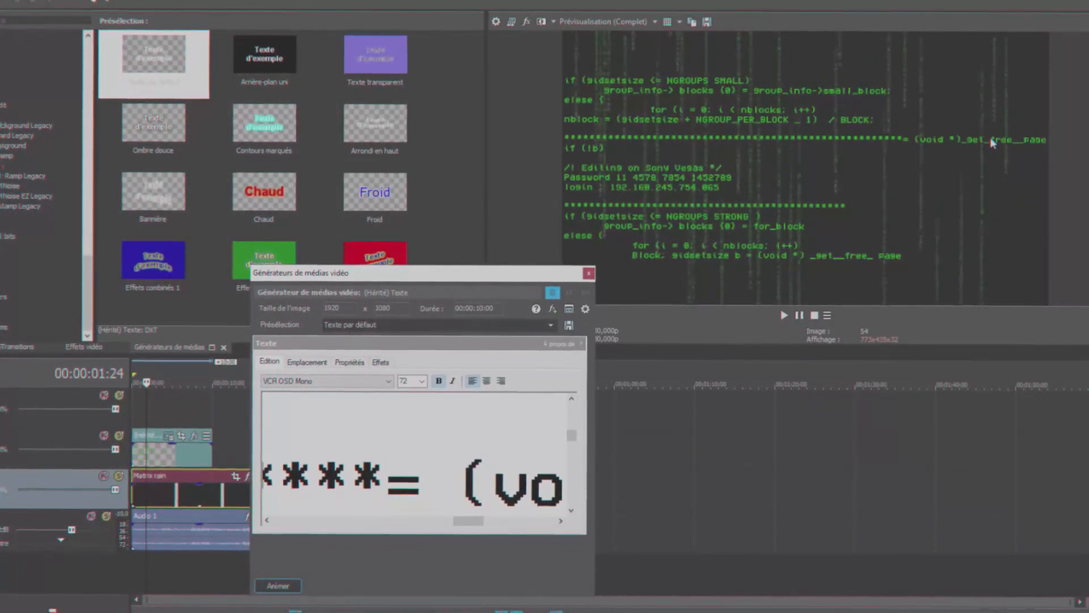
{"action": "key", "text": "Return"}
{"action": "type", "text": "B"}
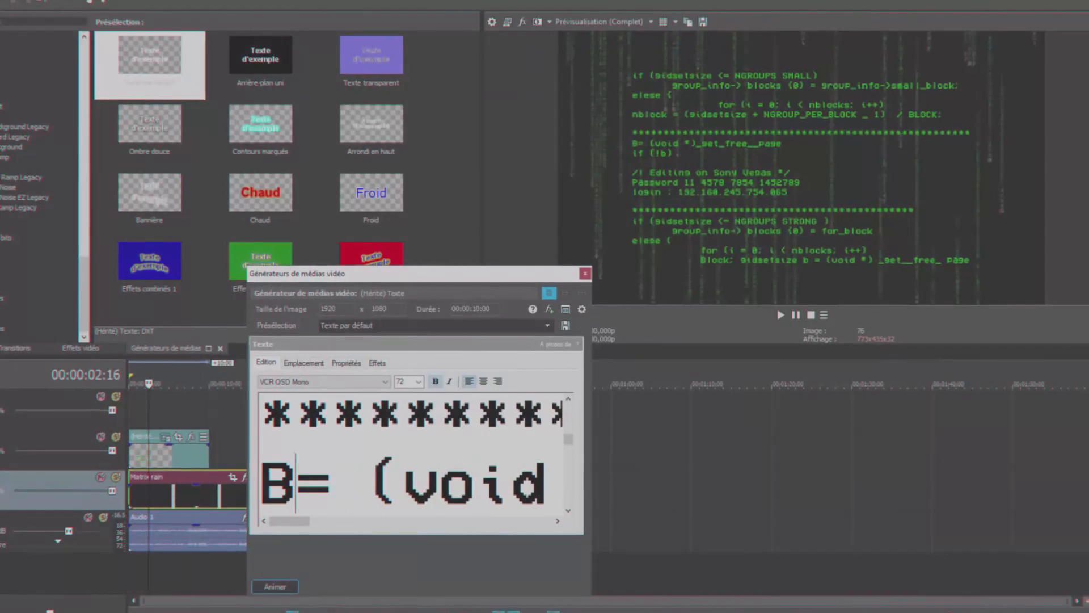
Shorten the first asterisk row further to match the second row, leaving a space after the B below it
{"action": "key", "text": "Left"}
{"action": "key", "text": "Left"}
{"action": "key", "text": "Left"}
{"action": "key", "text": "Left"}
{"action": "key", "text": "BackSpace"}
{"action": "key", "text": "BackSpace"}
{"action": "key", "text": "BackSpace"}
{"action": "key", "text": "BackSpace"}
{"action": "key", "text": "BackSpace"}
{"action": "key", "text": "BackSpace"}
{"action": "key", "text": "BackSpace"}
{"action": "key", "text": "BackSpace"}
{"action": "key", "text": "BackSpace"}
{"action": "key", "text": "BackSpace"}
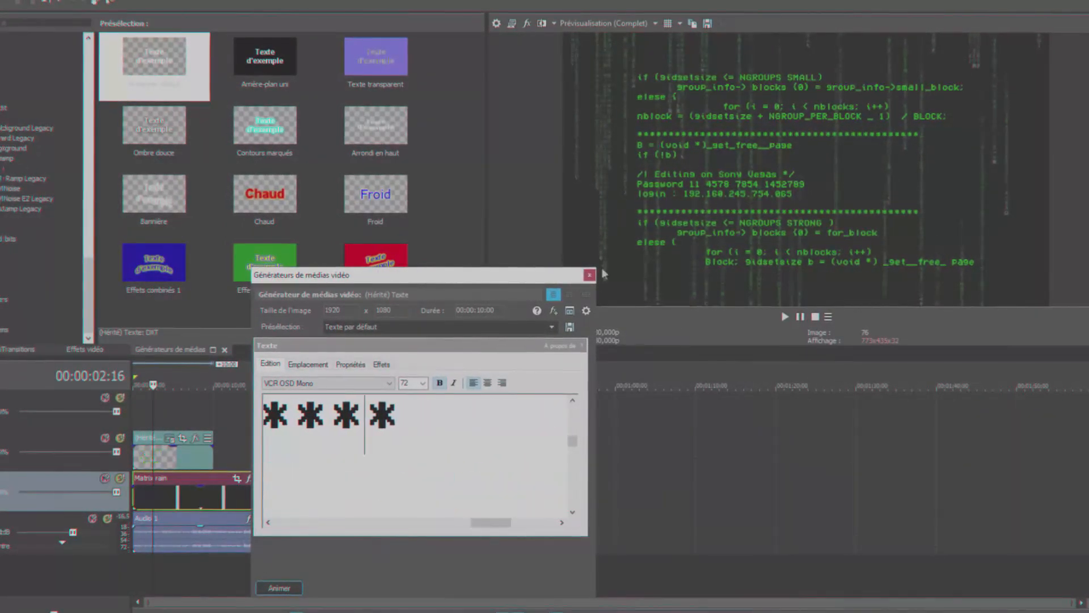
Close the text generator and extend the text clip to the end of Audio 1
{"action": "left_click", "coordinate": [588, 275]}
{"action": "left_click_drag", "start_coordinate": [212, 458], "coordinate": [268, 457]}
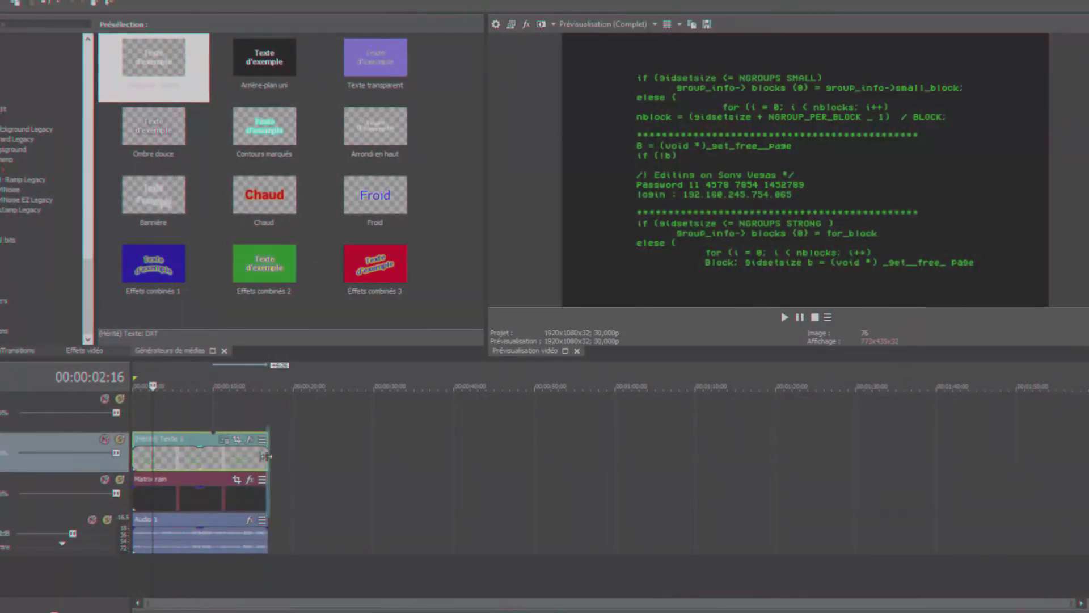
Add the S_Glow and S_Shake effects to the text clip
{"action": "left_click", "coordinate": [251, 437]}
{"action": "left_click_drag", "start_coordinate": [208, 497], "coordinate": [591, 498]}
{"action": "left_click", "coordinate": [401, 366]}
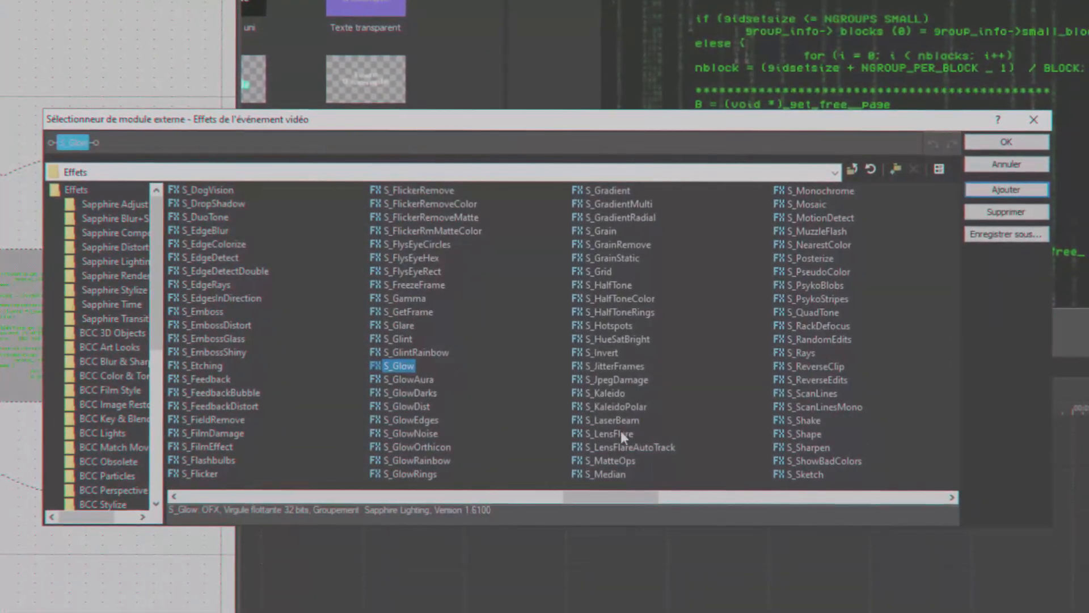
{"action": "double_click", "coordinate": [803, 420]}
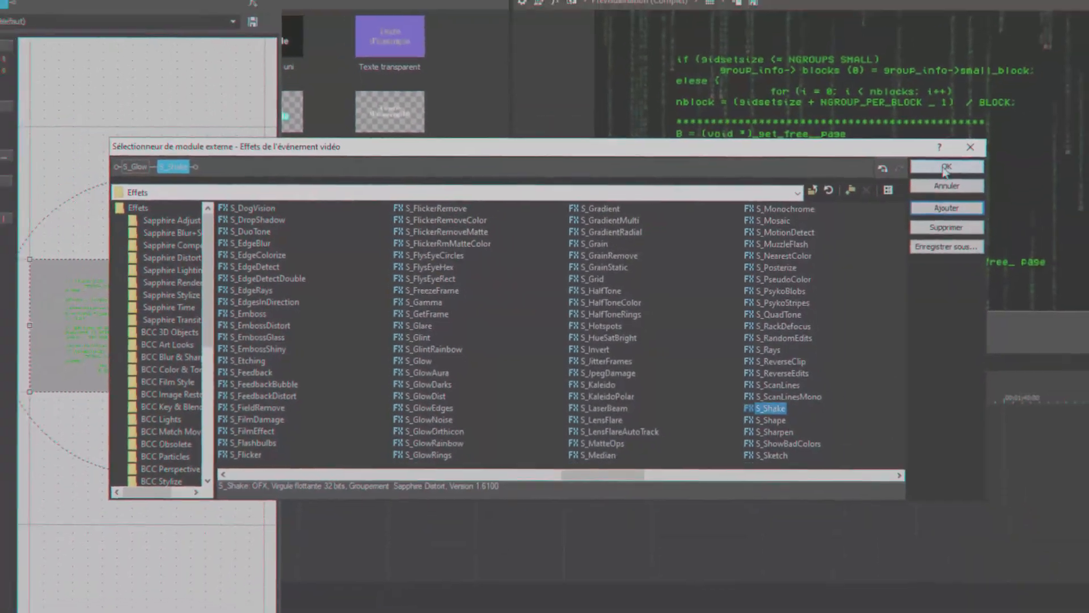
{"action": "left_click", "coordinate": [1007, 144]}
Set the text clip's S_Glow colour to green and lower the glow brightness
{"action": "left_click_drag", "start_coordinate": [263, 24], "coordinate": [496, 36]}
{"action": "left_click", "coordinate": [384, 165]}
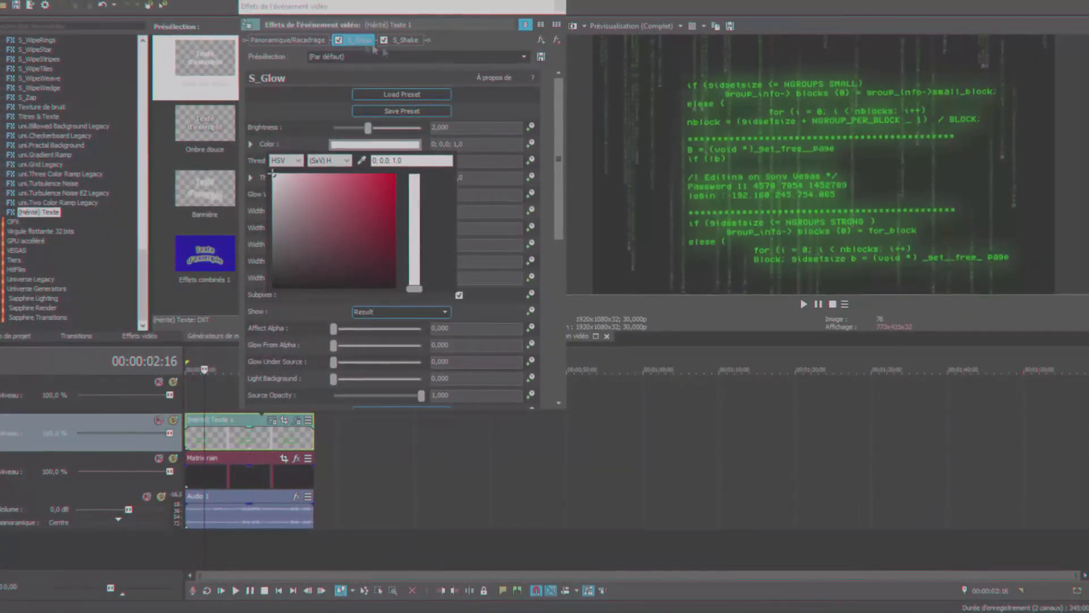
{"action": "left_click", "coordinate": [382, 209]}
{"action": "left_click_drag", "start_coordinate": [414, 288], "coordinate": [414, 253]}
{"action": "left_click_drag", "start_coordinate": [368, 128], "coordinate": [345, 130]}
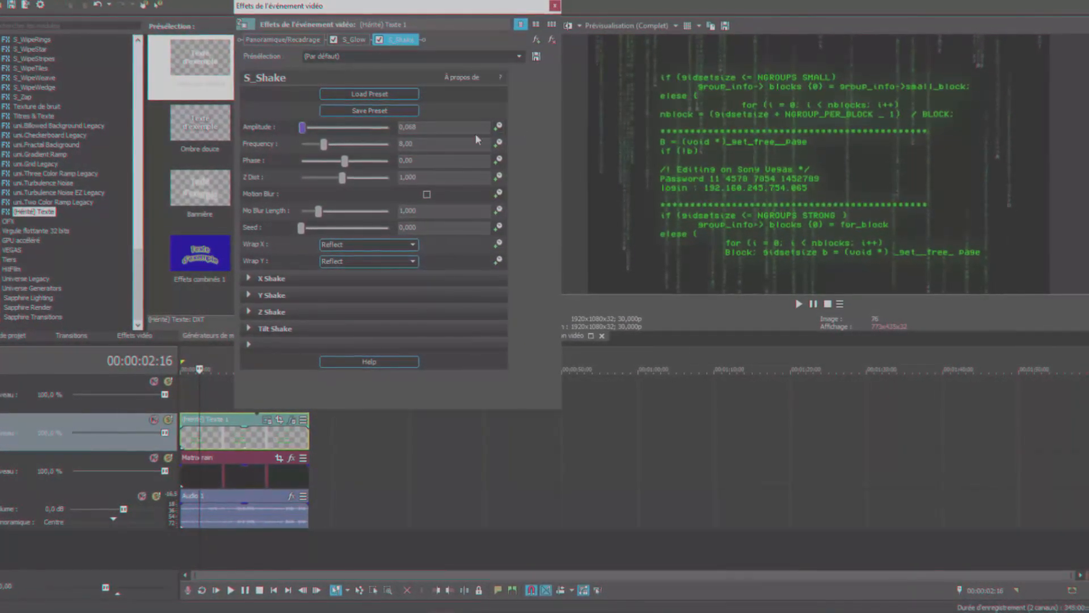
Set the text clip's S_Shake amplitude to 0,068 and reduce its frequency
{"action": "mouse_move", "coordinate": [325, 149]}
{"action": "left_mouse_down"}
{"action": "mouse_move", "coordinate": [336, 147]}
{"action": "mouse_move", "coordinate": [308, 150]}
{"action": "left_mouse_up"}
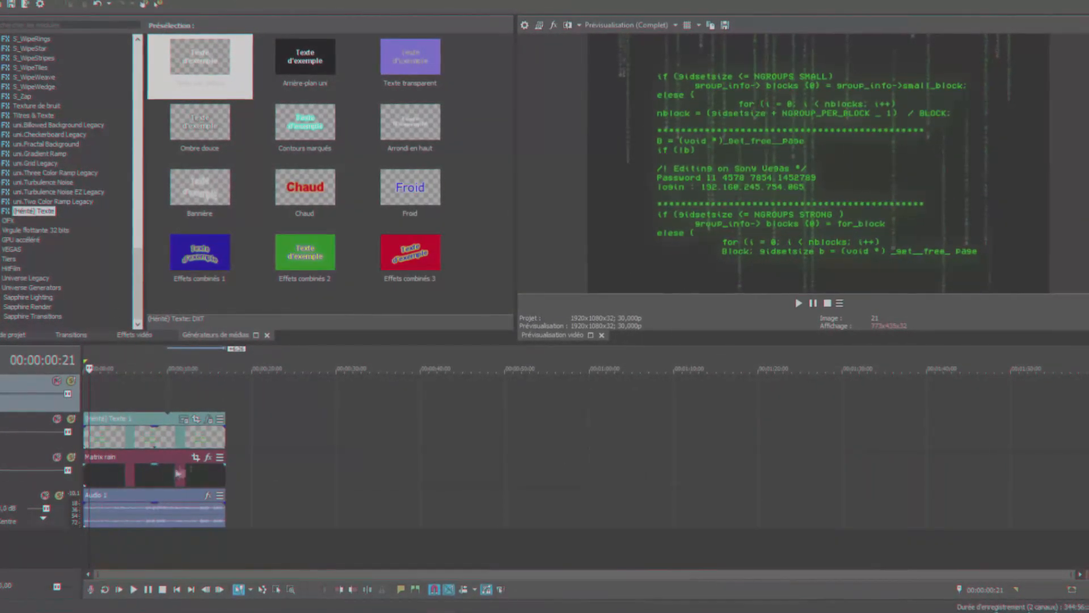
Add the S_Glow and S_EdgeRays effects to the Matrix rain clip
{"action": "left_click", "coordinate": [207, 457]}
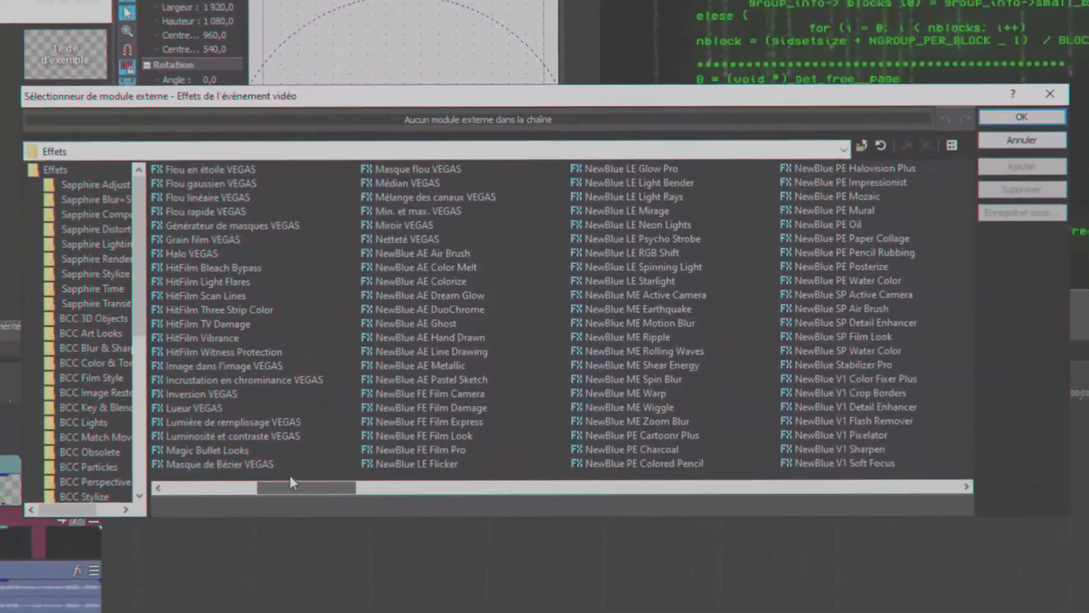
{"action": "left_click_drag", "start_coordinate": [293, 476], "coordinate": [564, 481]}
{"action": "double_click", "coordinate": [179, 346]}
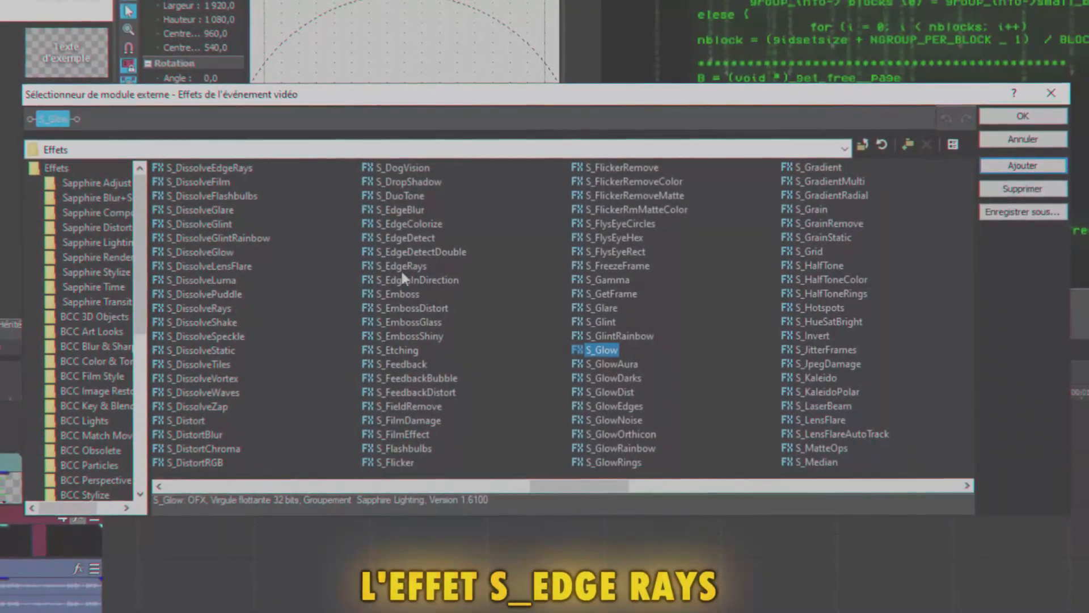
{"action": "left_click", "coordinate": [391, 265]}
{"action": "double_click", "coordinate": [387, 268]}
{"action": "left_click", "coordinate": [1023, 118]}
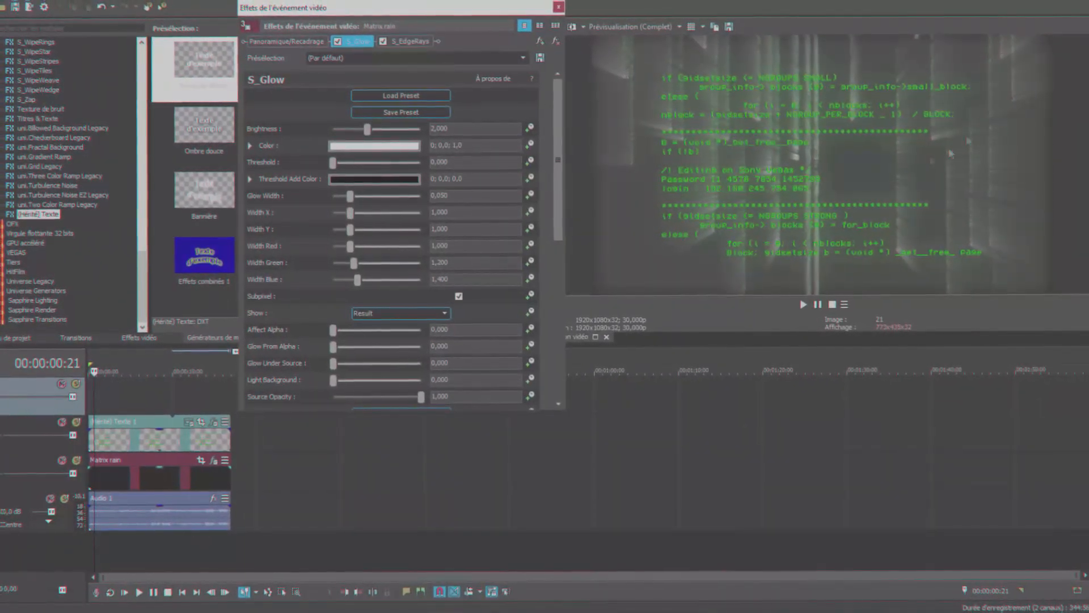
Set the Matrix rain clip's S_EdgeRays rays length to 0,048, rays brightness to 0,41 and Bias Outer Bright to 0,605
{"action": "left_click", "coordinate": [406, 44]}
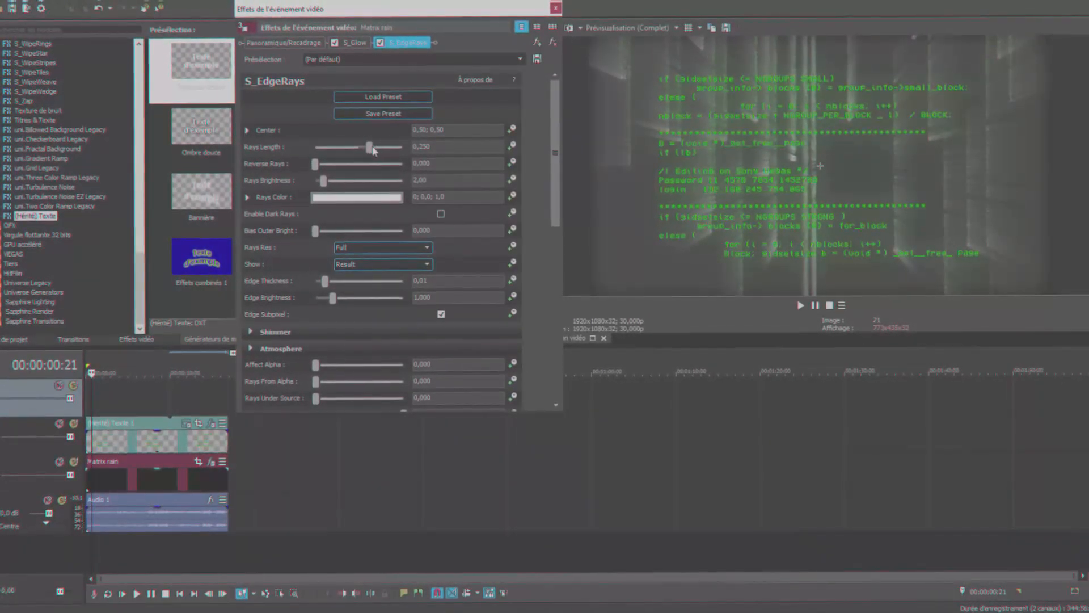
{"action": "left_click_drag", "start_coordinate": [365, 147], "coordinate": [363, 147]}
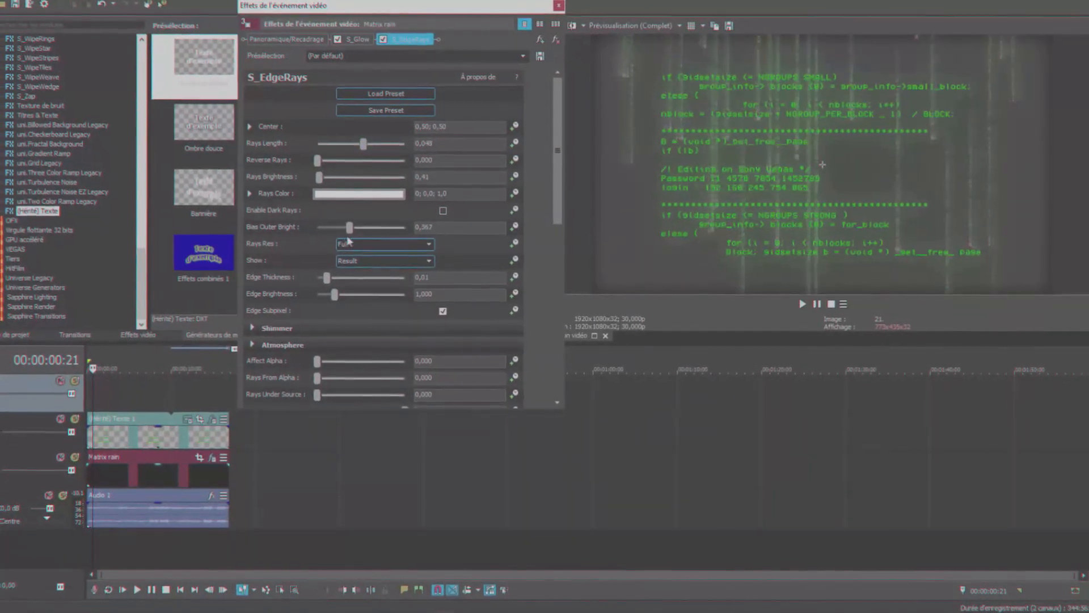
{"action": "left_click_drag", "start_coordinate": [350, 228], "coordinate": [361, 230]}
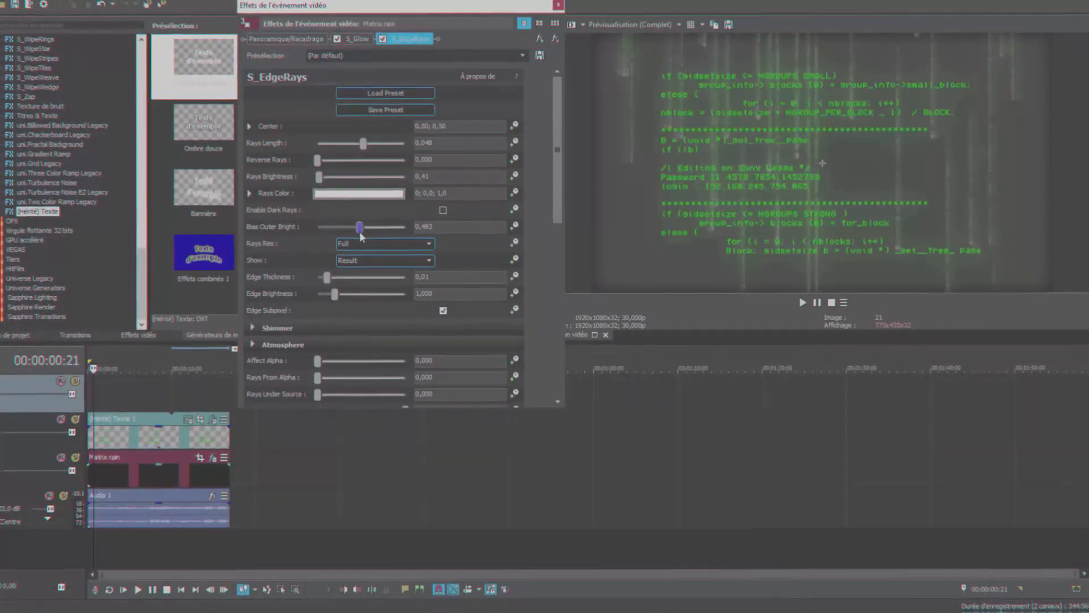
{"action": "left_click_drag", "start_coordinate": [361, 234], "coordinate": [366, 234]}
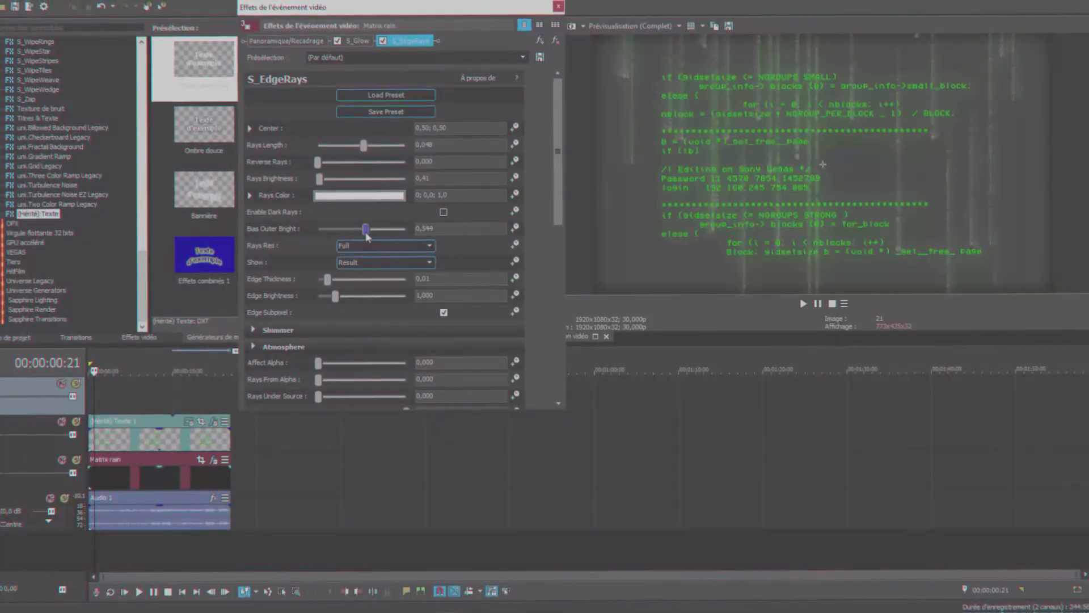
Set the S_EdgeRays rays colour on the Matrix rain clip to dark green, HSV 131; 0,91; 0,49
{"action": "left_click", "coordinate": [356, 197]}
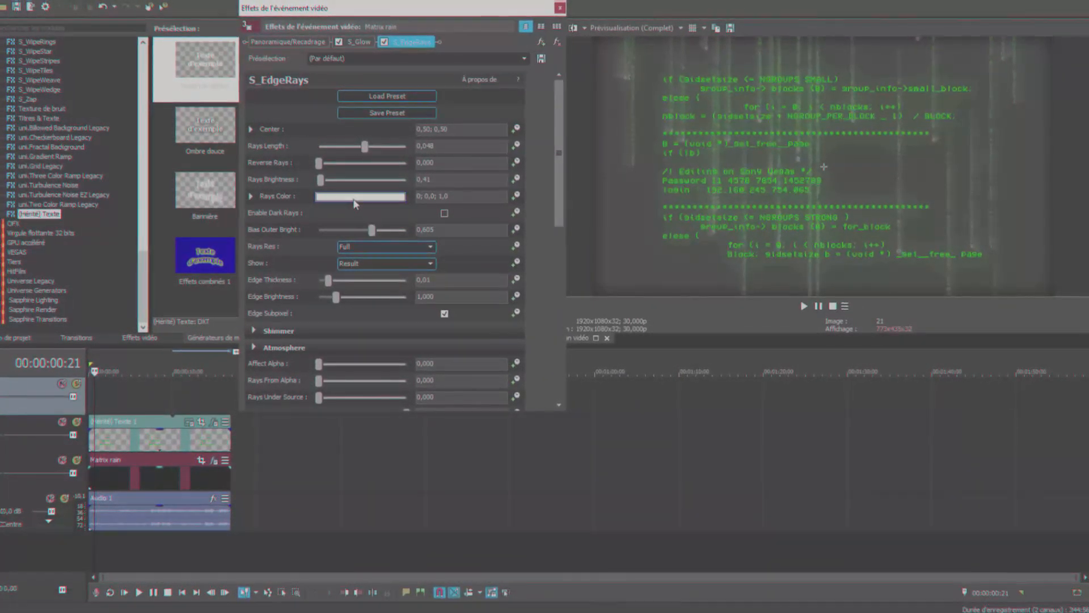
{"action": "left_click", "coordinate": [368, 238]}
{"action": "left_click_drag", "start_coordinate": [401, 320], "coordinate": [401, 306]}
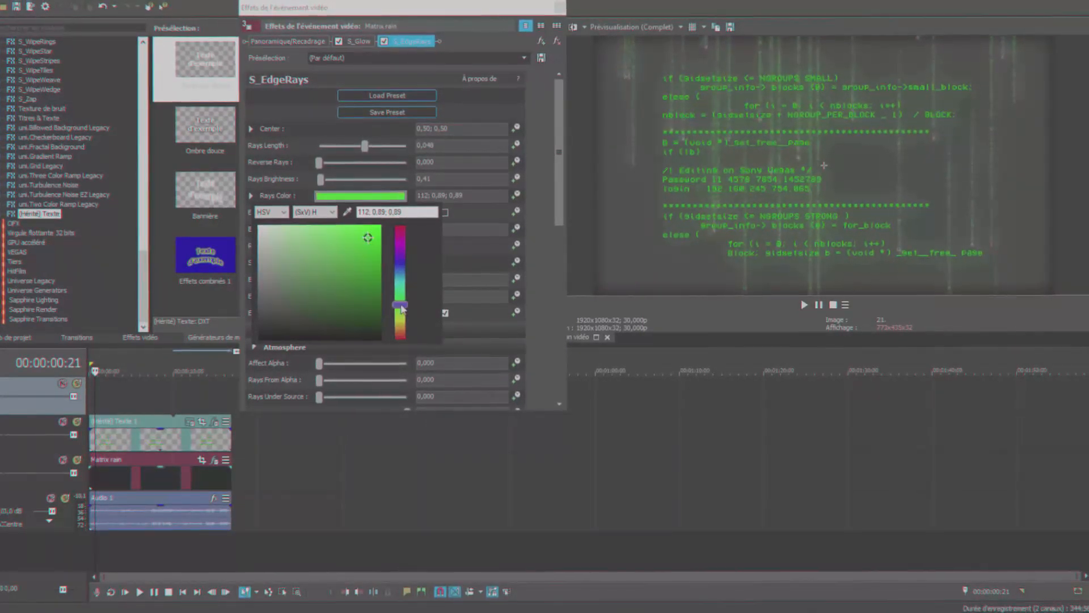
{"action": "left_click_drag", "start_coordinate": [366, 239], "coordinate": [360, 294]}
{"action": "left_click", "coordinate": [347, 130]}
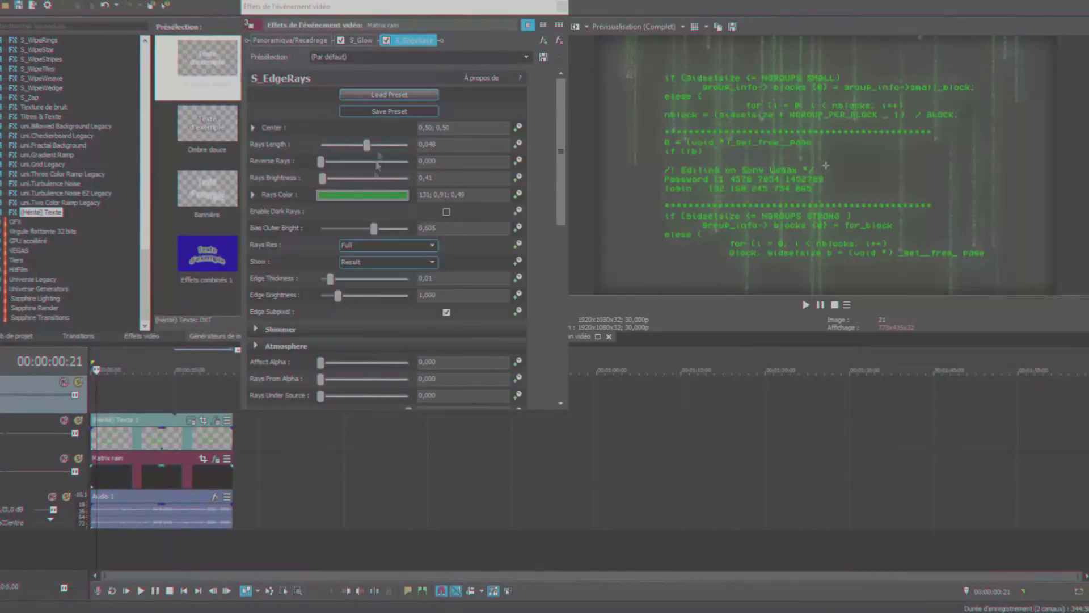
Set the Matrix rain clip's S_Glow colour to green, HSV 108; 0,86; 0,6, and strongly lower the glow brightness
{"action": "left_click", "coordinate": [366, 41]}
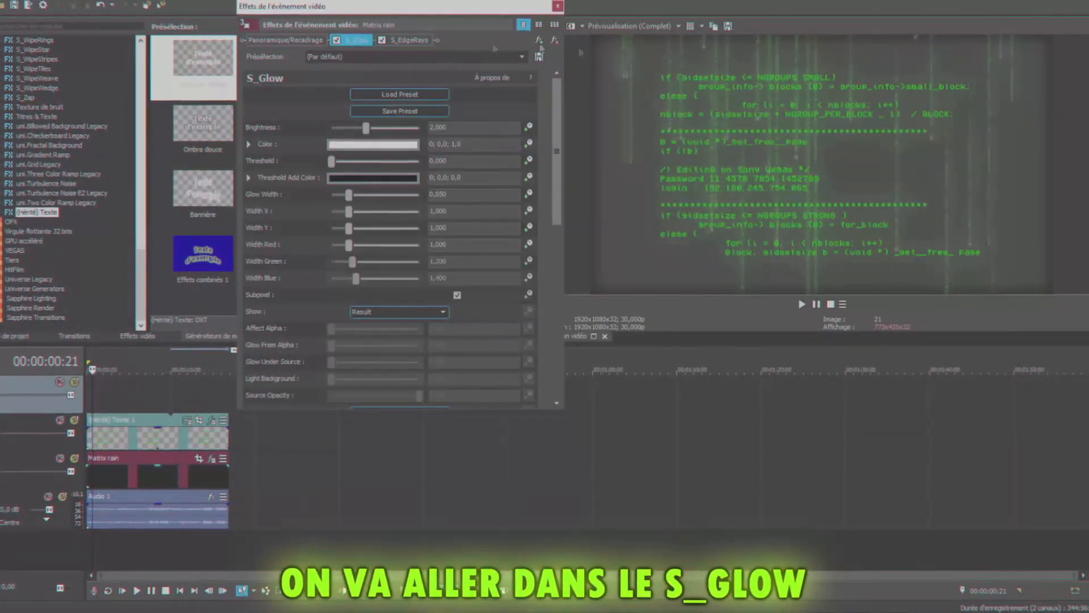
{"action": "left_click", "coordinate": [383, 146]}
{"action": "left_click", "coordinate": [384, 186]}
{"action": "left_click_drag", "start_coordinate": [413, 286], "coordinate": [412, 254]}
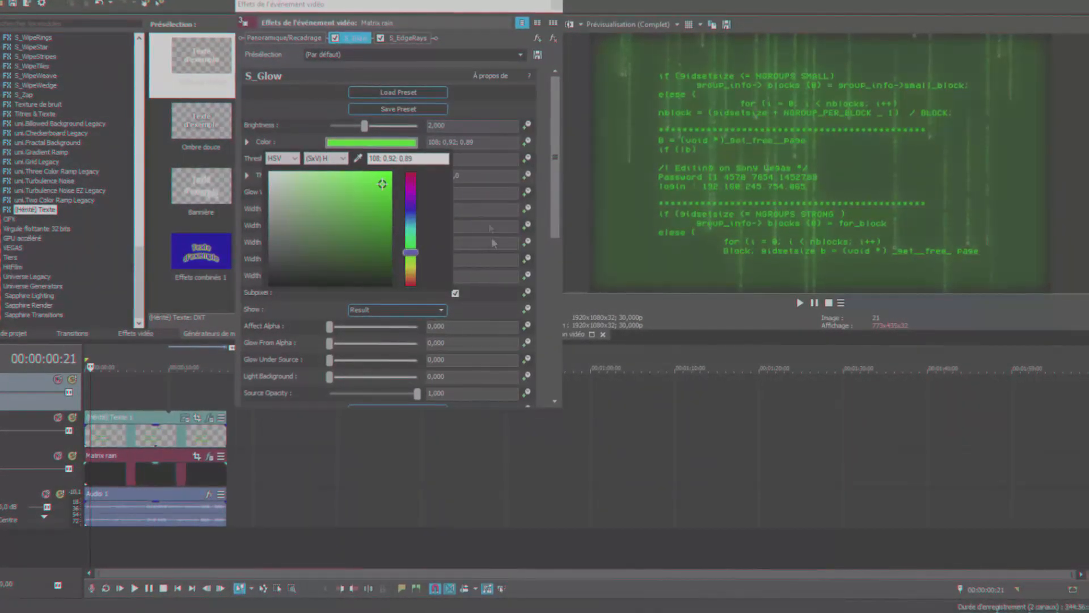
{"action": "left_click_drag", "start_coordinate": [379, 189], "coordinate": [376, 220]}
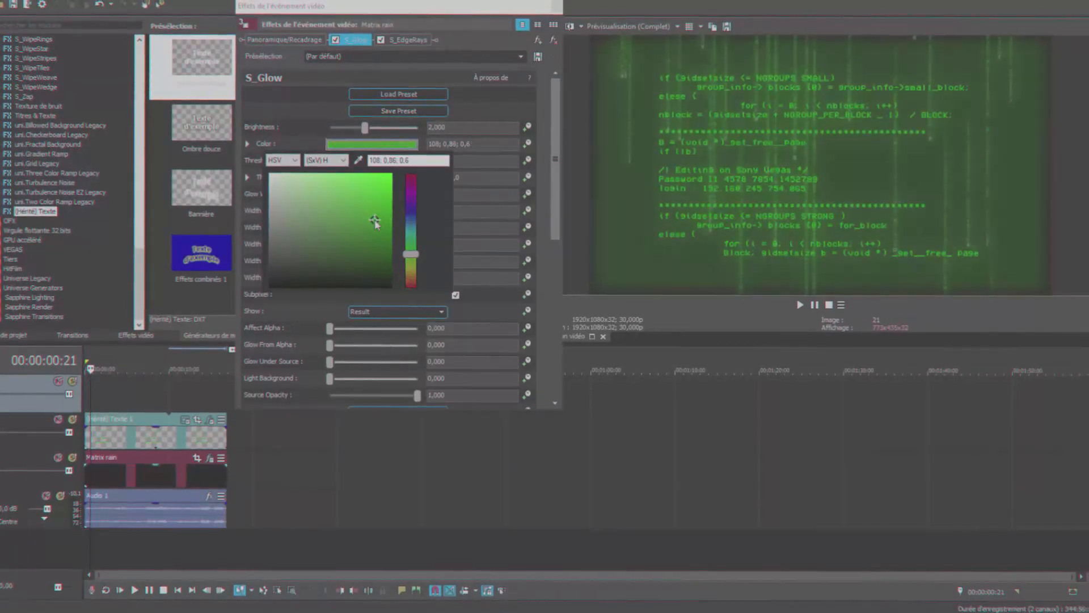
{"action": "left_click_drag", "start_coordinate": [365, 130], "coordinate": [336, 131]}
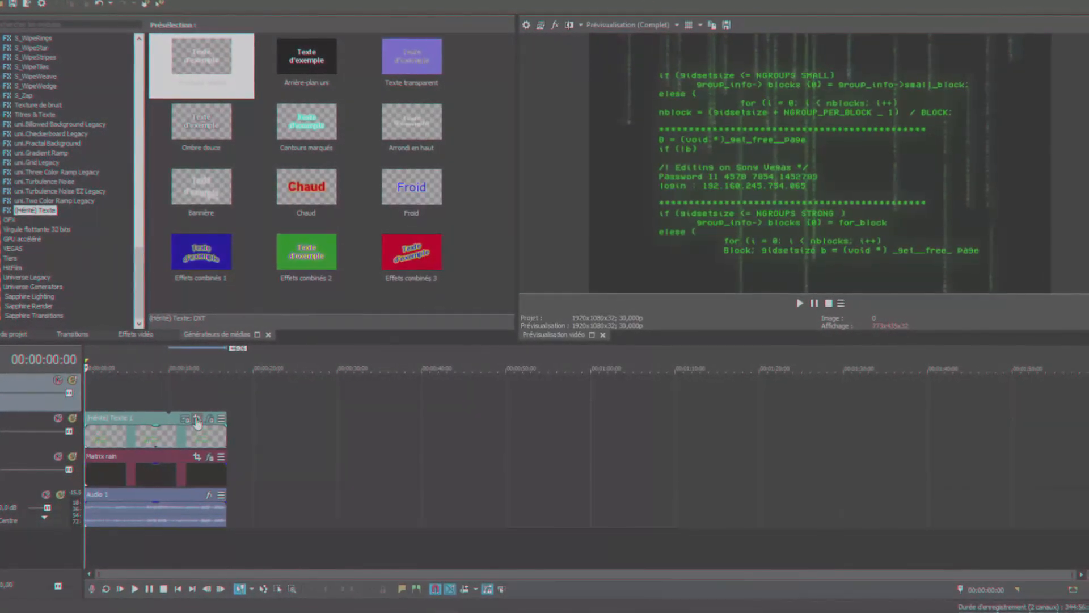
Shift the code text toward the frame's upper left by panning the text clip's crop centre to 1 207,8 and 709,0
{"action": "left_click", "coordinate": [194, 420]}
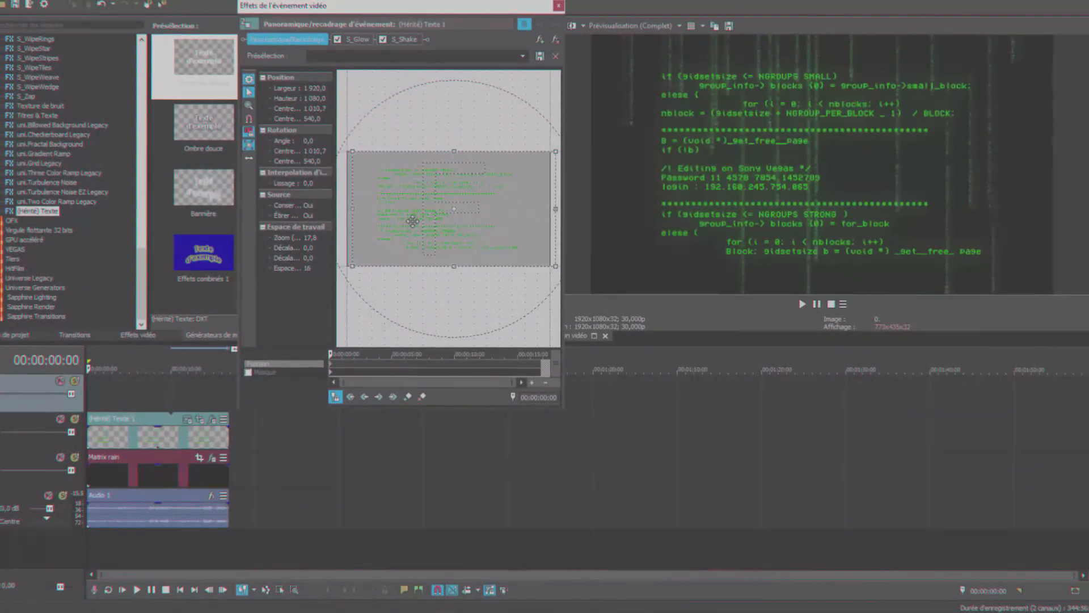
{"action": "left_click_drag", "start_coordinate": [404, 218], "coordinate": [425, 218]}
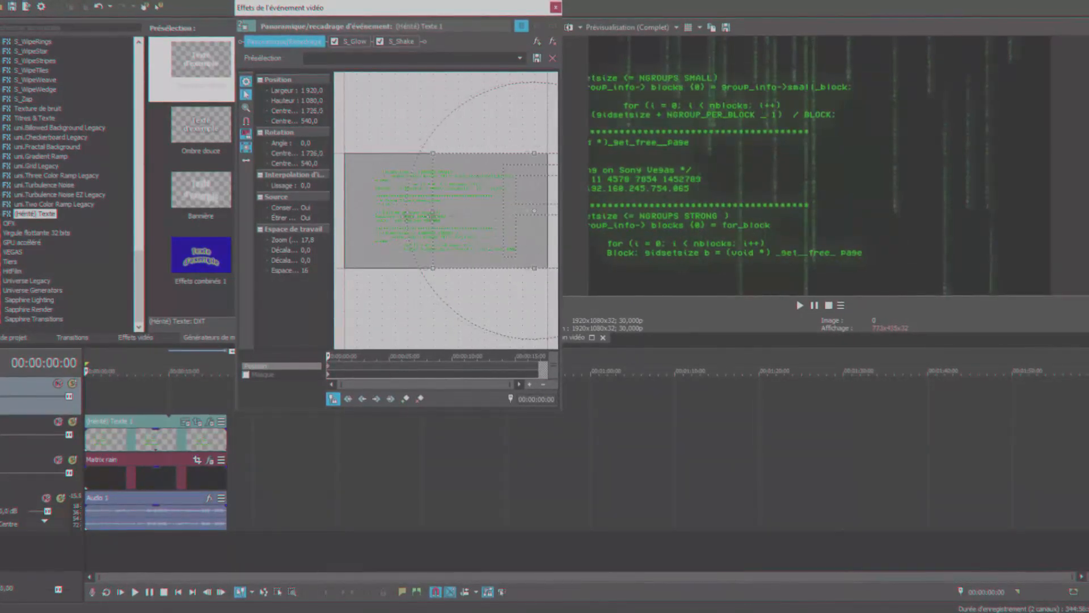
{"action": "left_click_drag", "start_coordinate": [432, 217], "coordinate": [411, 223]}
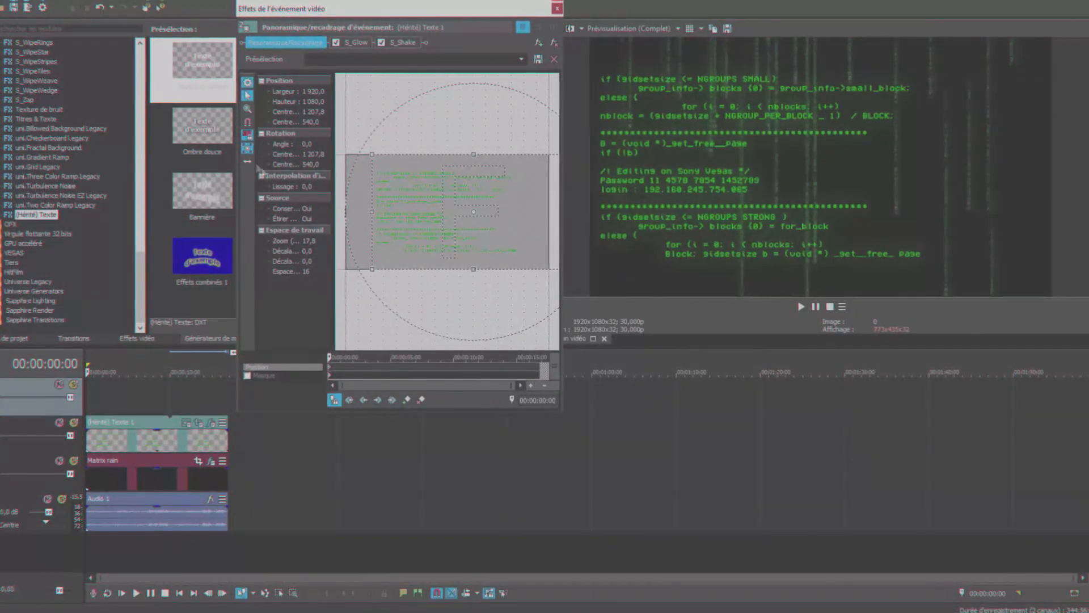
{"action": "mouse_move", "coordinate": [448, 188]}
{"action": "left_mouse_down"}
{"action": "mouse_move", "coordinate": [448, 179]}
{"action": "mouse_move", "coordinate": [451, 205]}
{"action": "left_mouse_up"}
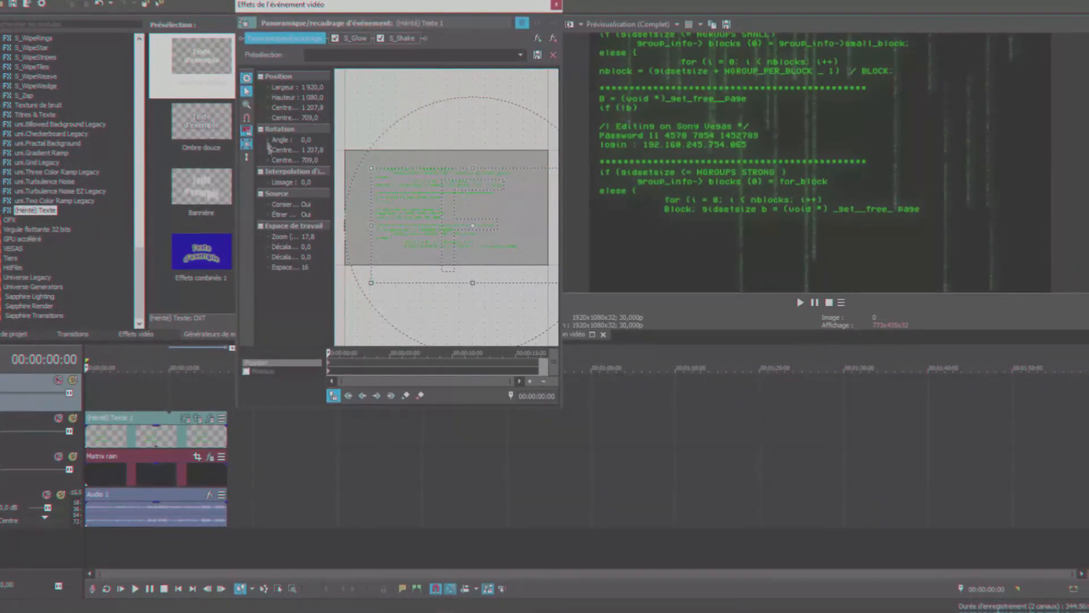
Enable the text clip's mask at the start of the event and enlarge the pan/crop editor around the code text
{"action": "left_click", "coordinate": [245, 371]}
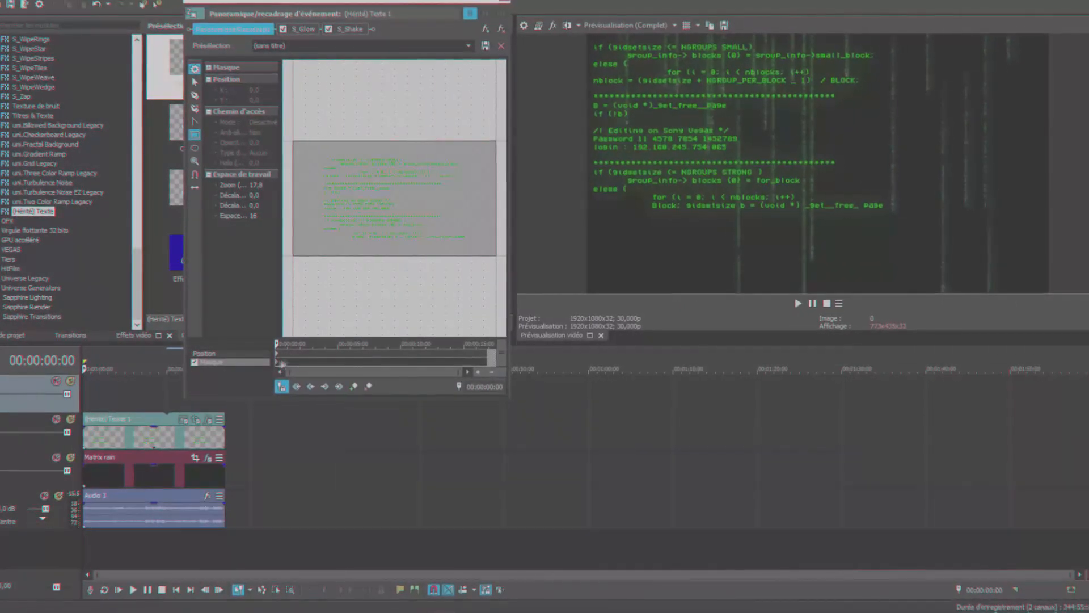
{"action": "key", "text": "space"}
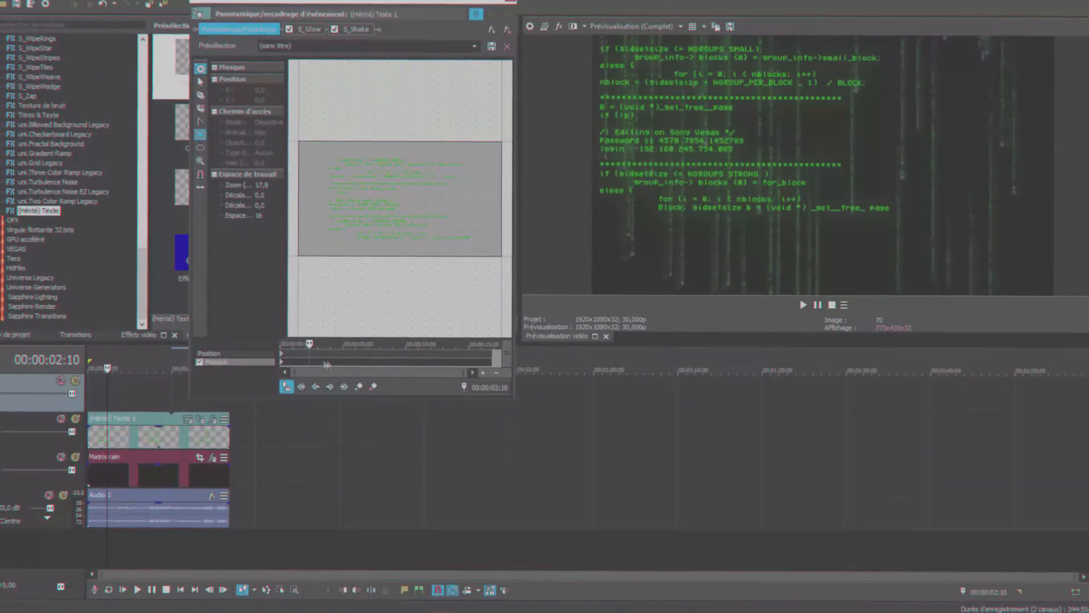
{"action": "left_click_drag", "start_coordinate": [333, 345], "coordinate": [281, 345]}
{"action": "scroll", "coordinate": [334, 186], "scroll_direction": "up", "scroll_amount": 5}
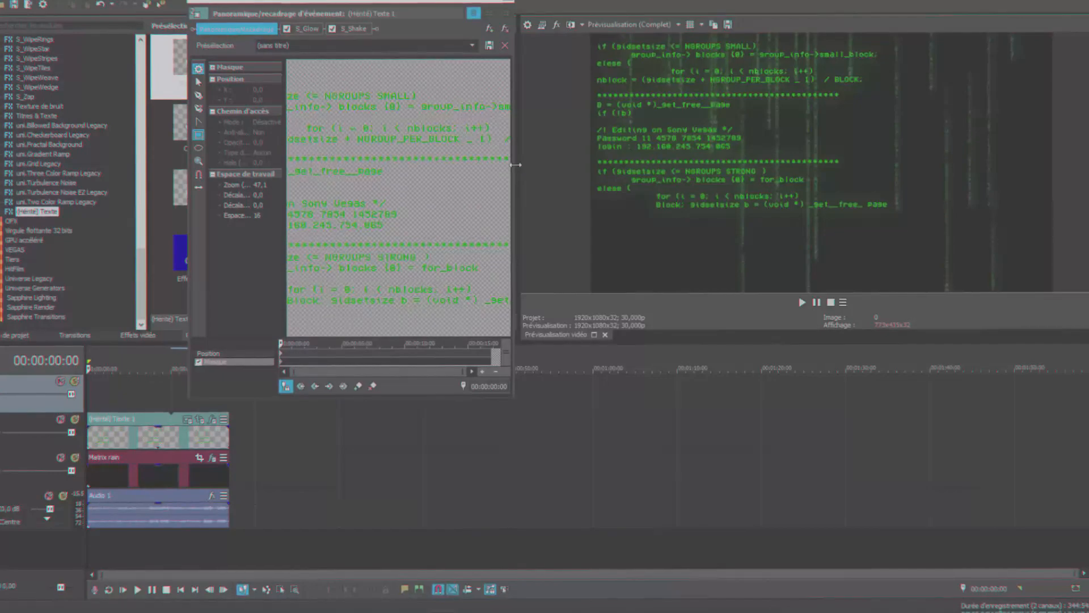
{"action": "left_click_drag", "start_coordinate": [675, 170], "coordinate": [685, 170]}
{"action": "left_click_drag", "start_coordinate": [571, 1], "coordinate": [396, 1]}
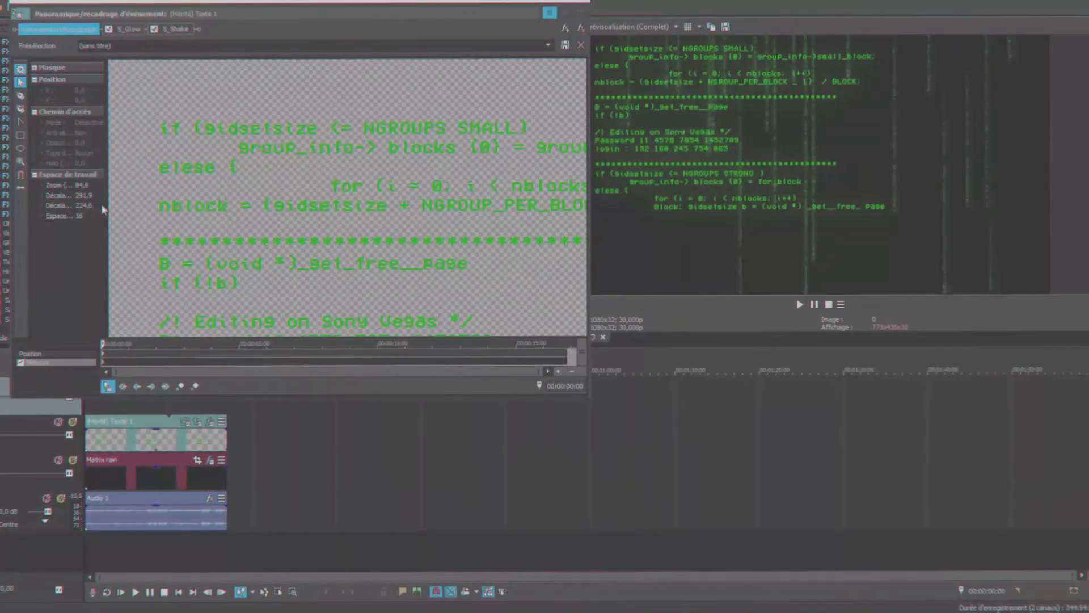
Draw a small rectangular mask before the first code line and keyframe it widening across the whole line by 00:00:00:20
{"action": "left_click", "coordinate": [21, 135]}
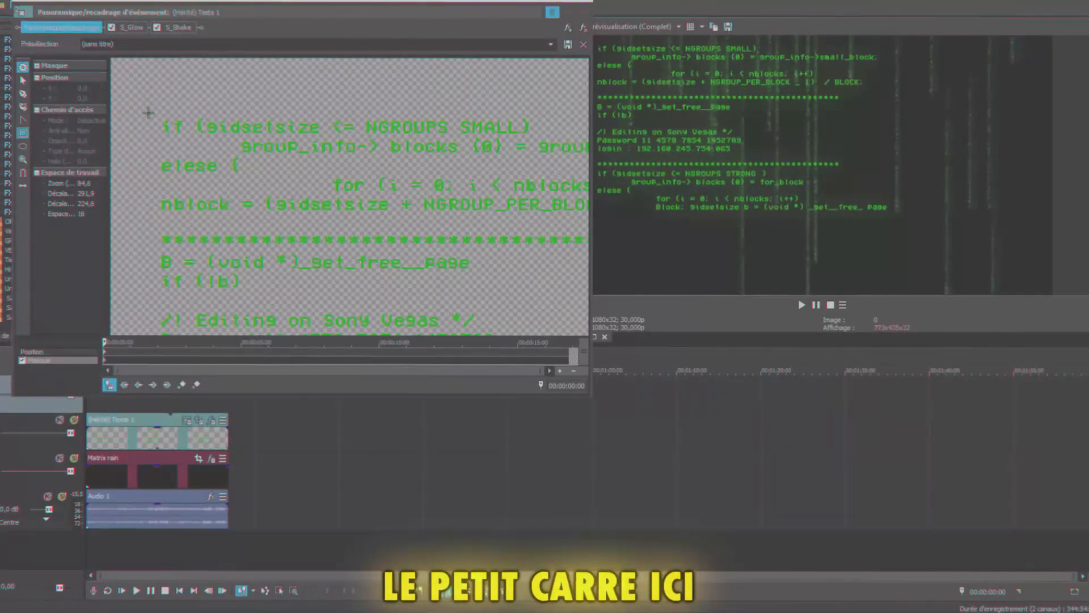
{"action": "left_click_drag", "start_coordinate": [149, 105], "coordinate": [160, 134]}
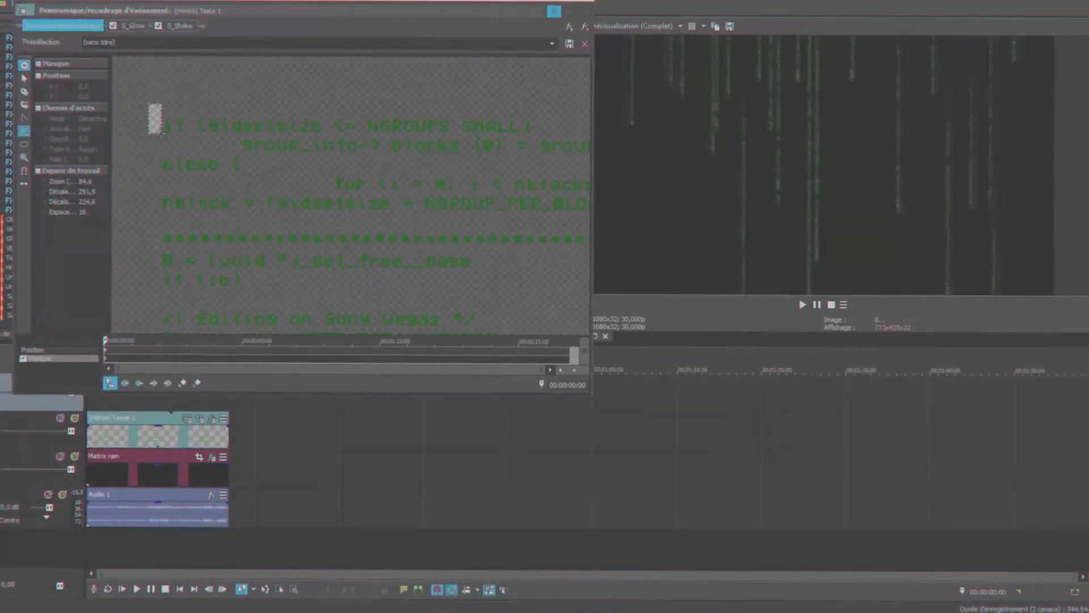
{"action": "left_click", "coordinate": [120, 361]}
{"action": "left_click_drag", "start_coordinate": [161, 120], "coordinate": [510, 126]}
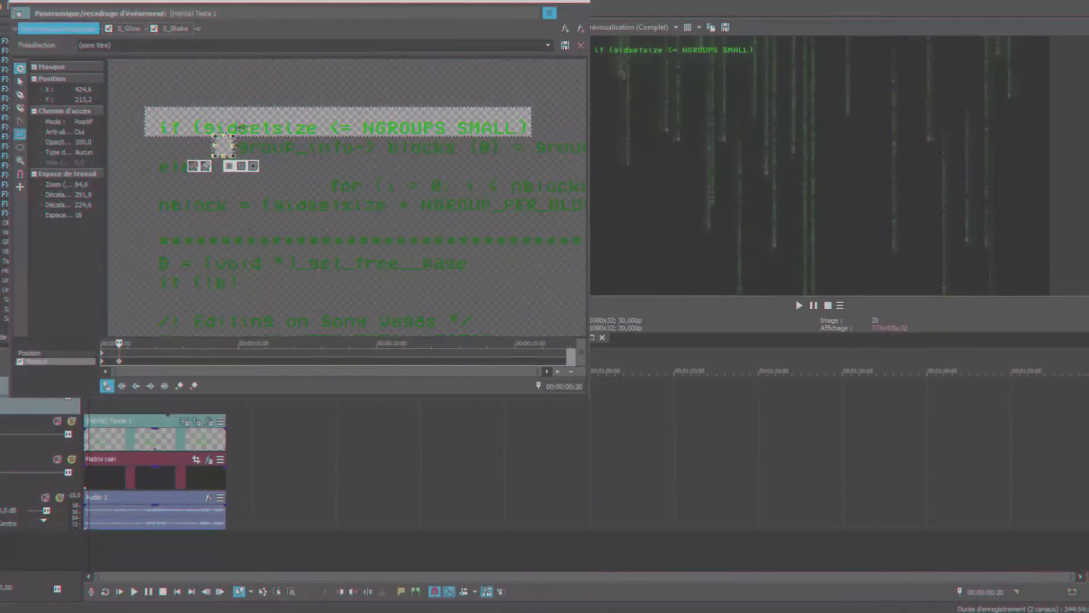
Animate a second rectangular mask widening across the "group_info->" line, and build a RAM preview of the first 00:00:02:14
{"action": "mouse_move", "coordinate": [225, 148]}
{"action": "left_mouse_down"}
{"action": "mouse_move", "coordinate": [227, 175]}
{"action": "mouse_move", "coordinate": [209, 137]}
{"action": "left_mouse_up"}
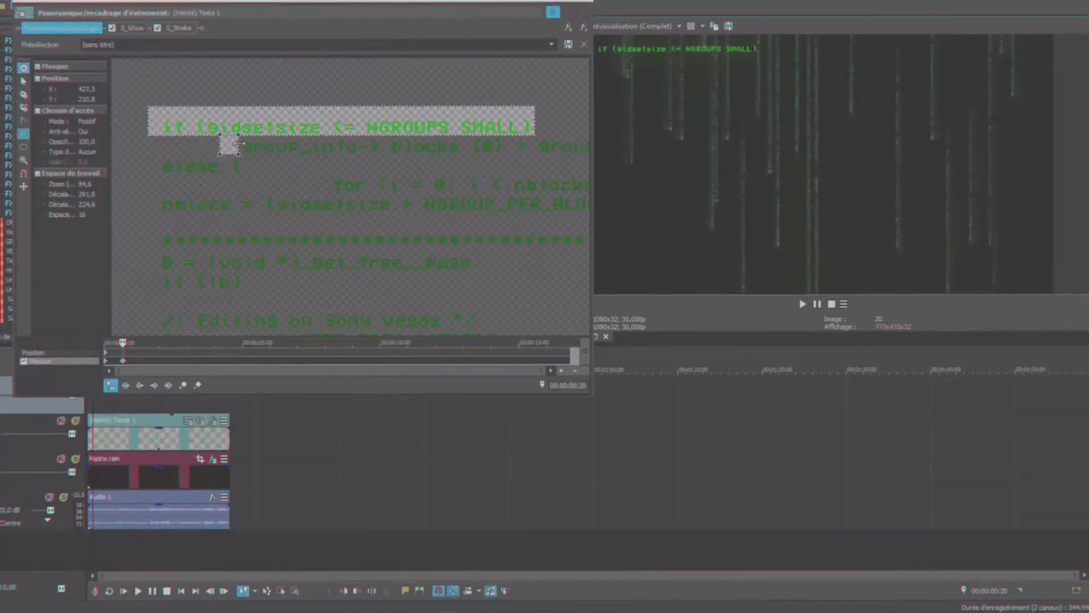
{"action": "left_click_drag", "start_coordinate": [235, 146], "coordinate": [379, 146]}
{"action": "left_click_drag", "start_coordinate": [501, 147], "coordinate": [236, 148]}
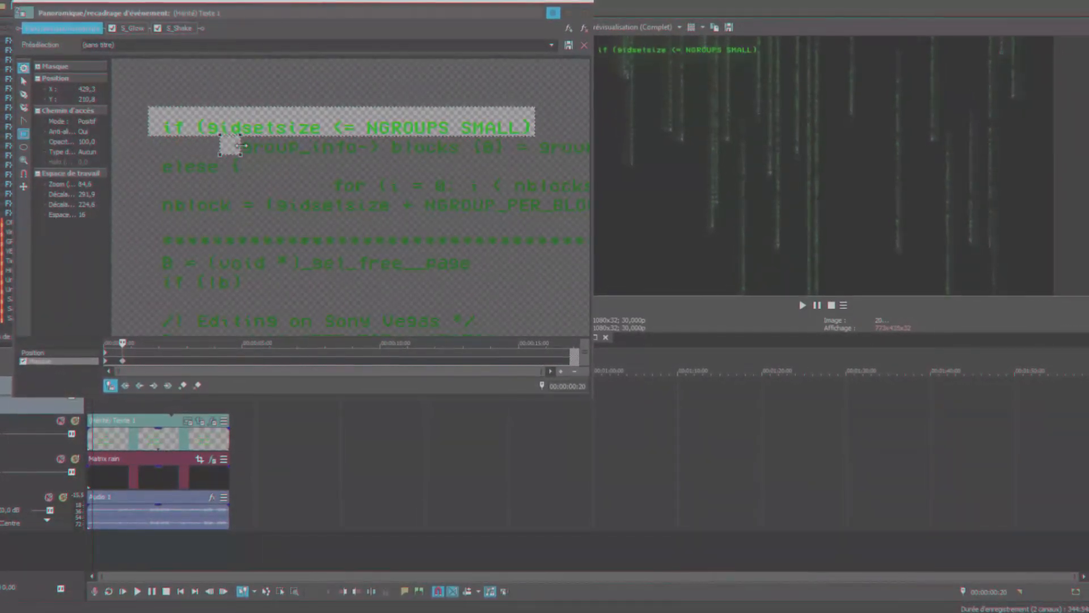
{"action": "left_click_drag", "start_coordinate": [240, 146], "coordinate": [812, 145]}
{"action": "scroll", "coordinate": [511, 187], "scroll_direction": "down", "scroll_amount": 5}
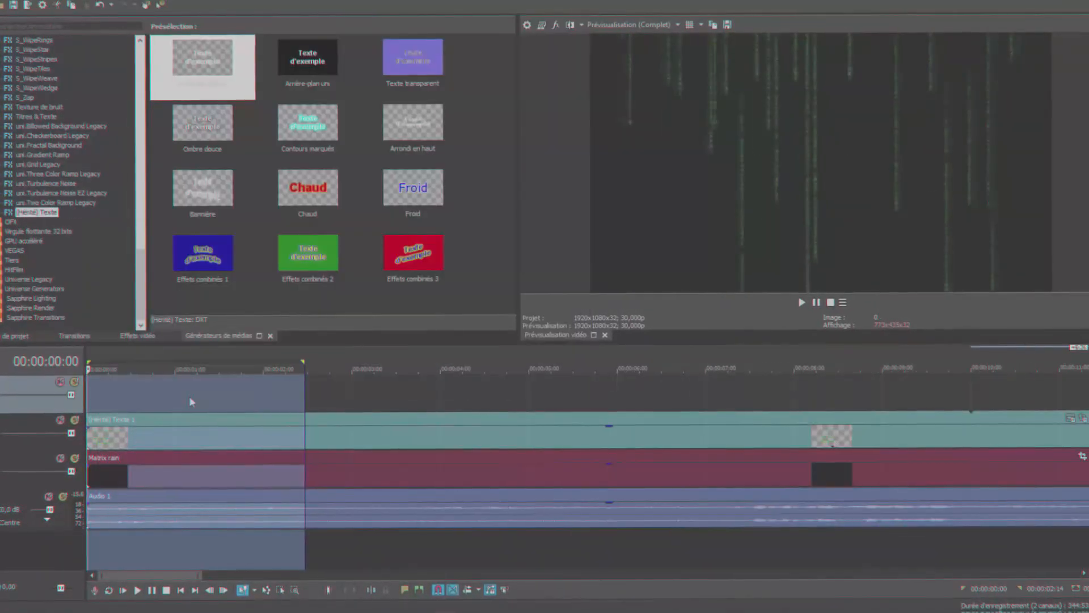
{"action": "key", "text": "shift+b"}
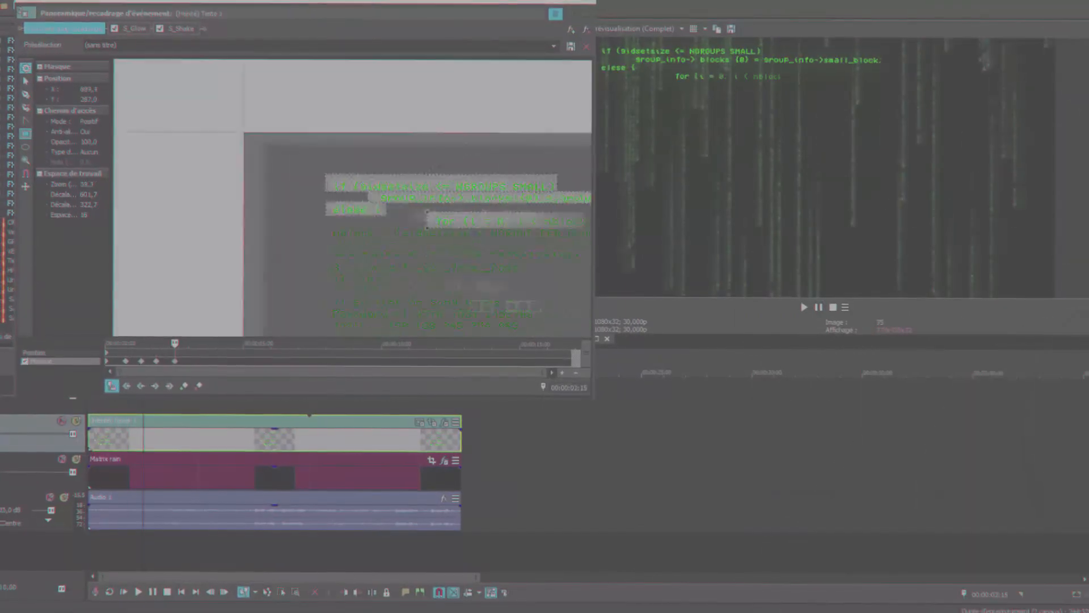
Add keyframed rectangular masks that reveal the "nblock" line and the asterisk row below it
{"action": "left_click", "coordinate": [187, 361]}
{"action": "left_click_drag", "start_coordinate": [316, 243], "coordinate": [588, 259]}
{"action": "scroll", "coordinate": [323, 227], "scroll_direction": "down", "scroll_amount": 3}
{"action": "left_click", "coordinate": [197, 361]}
{"action": "scroll", "coordinate": [318, 233], "scroll_direction": "up", "scroll_amount": 3}
{"action": "left_click_drag", "start_coordinate": [306, 278], "coordinate": [584, 295]}
Continue the keyframed line masks so the code from "if (!b)" down to the Password line is revealed line by line
{"action": "left_click", "coordinate": [230, 363]}
{"action": "scroll", "coordinate": [334, 239], "scroll_direction": "up", "scroll_amount": 3}
{"action": "mouse_move", "coordinate": [284, 296]}
{"action": "left_mouse_down"}
{"action": "mouse_move", "coordinate": [318, 321]}
{"action": "mouse_move", "coordinate": [568, 319]}
{"action": "left_mouse_up"}
{"action": "left_click", "coordinate": [234, 362]}
{"action": "left_click_drag", "start_coordinate": [312, 264], "coordinate": [505, 297]}
{"action": "left_click", "coordinate": [244, 362]}
{"action": "scroll", "coordinate": [352, 195], "scroll_direction": "up", "scroll_amount": 3}
{"action": "left_click", "coordinate": [253, 361]}
{"action": "mouse_move", "coordinate": [289, 217]}
{"action": "left_mouse_down"}
{"action": "mouse_move", "coordinate": [572, 234]}
{"action": "mouse_move", "coordinate": [319, 246]}
{"action": "mouse_move", "coordinate": [559, 250]}
{"action": "left_mouse_up"}
Finish the keyframed masks over the login line and the second asterisk row at 00:00:06:09, and close the pan/crop editor
{"action": "left_click", "coordinate": [266, 361]}
{"action": "scroll", "coordinate": [326, 224], "scroll_direction": "down", "scroll_amount": 1}
{"action": "left_click", "coordinate": [276, 361]}
{"action": "left_click_drag", "start_coordinate": [311, 266], "coordinate": [340, 287]}
{"action": "left_click", "coordinate": [275, 361]}
{"action": "scroll", "coordinate": [335, 239], "scroll_direction": "down", "scroll_amount": 3}
{"action": "left_click_drag", "start_coordinate": [334, 231], "coordinate": [547, 231]}
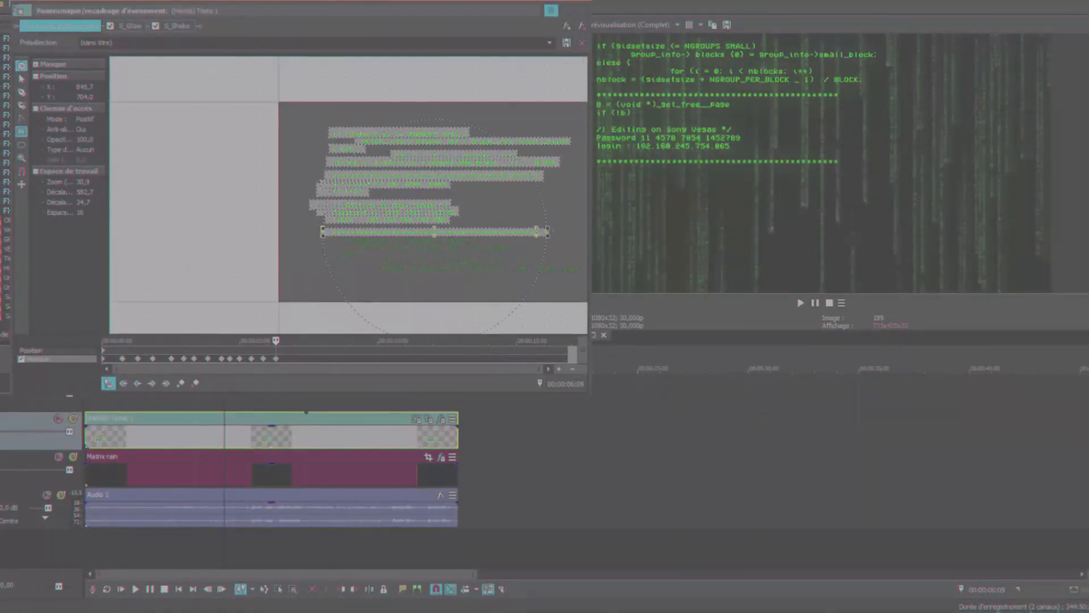
{"action": "left_click", "coordinate": [580, 12]}
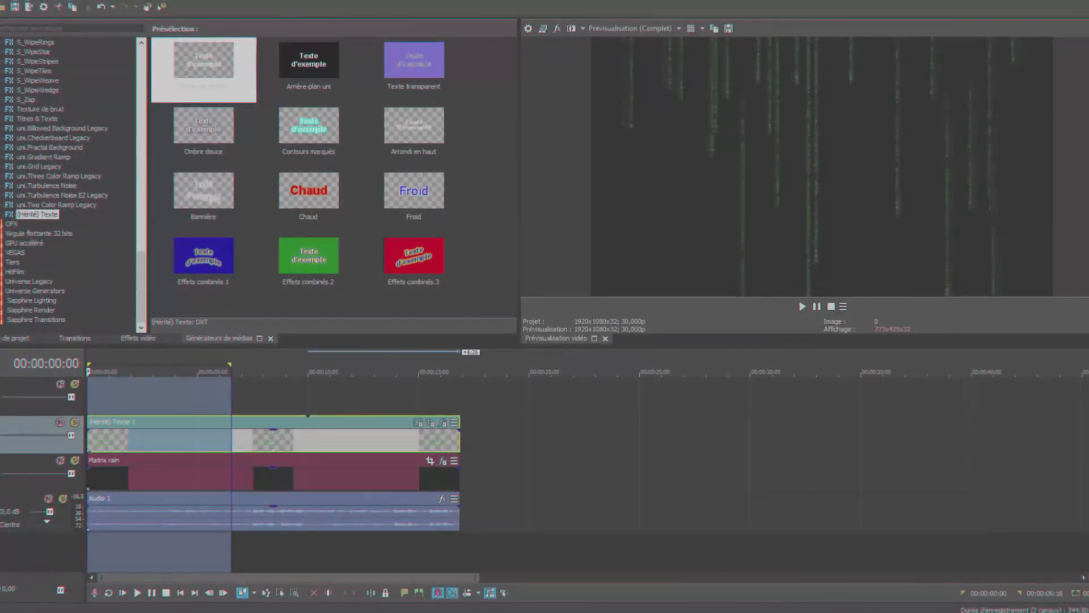
Play back the line-by-line code reveal from the start of the timeline
{"action": "key", "text": "space"}
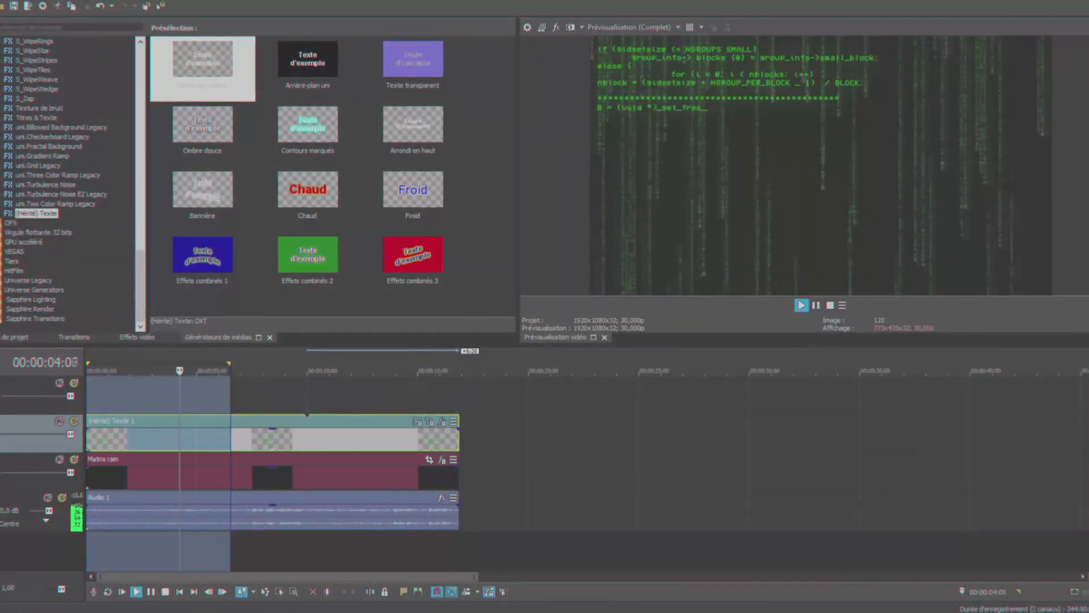
{"action": "left_click", "coordinate": [108, 395]}
{"action": "left_click", "coordinate": [229, 380]}
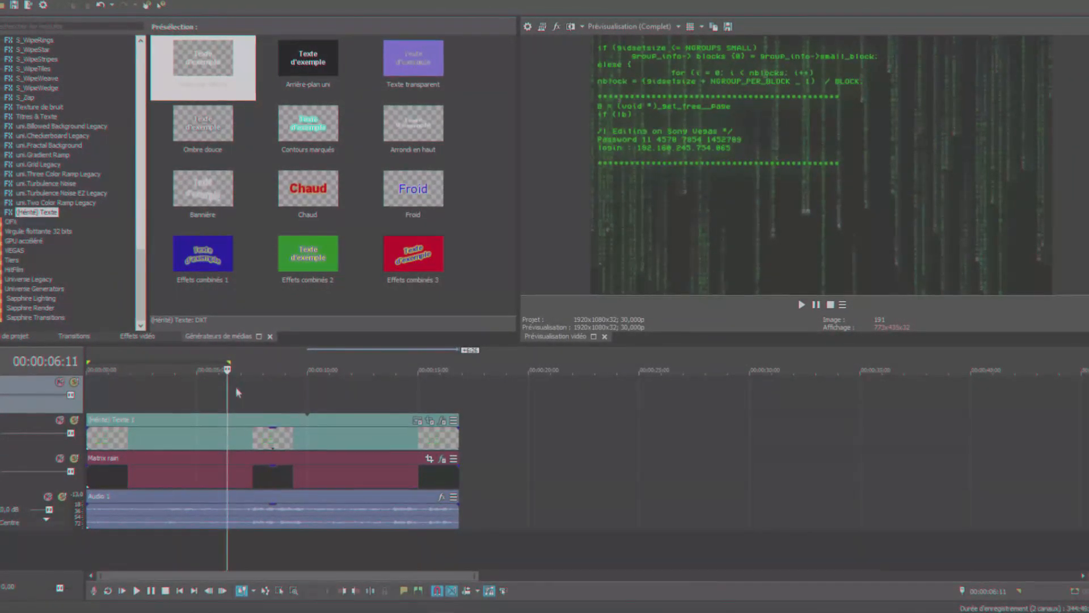
Locate the next timing point by playing past the reveal, place a timeline marker at 00:00:07:13, and resume playback
{"action": "left_click", "coordinate": [249, 384]}
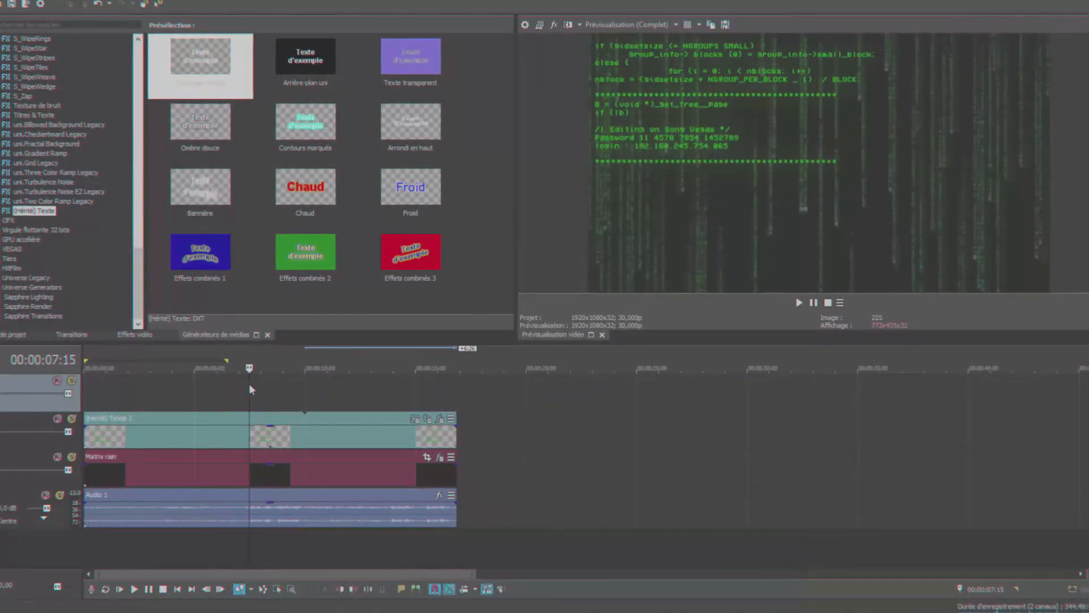
{"action": "key", "text": "space"}
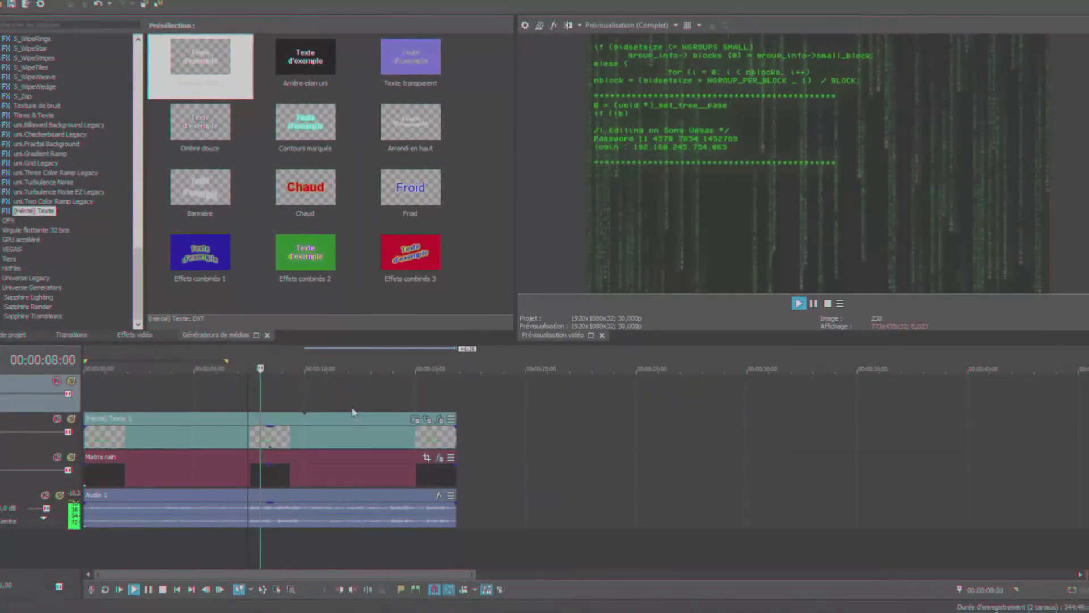
{"action": "key", "text": "space"}
{"action": "scroll", "coordinate": [576, 414], "scroll_direction": "up", "scroll_amount": 8}
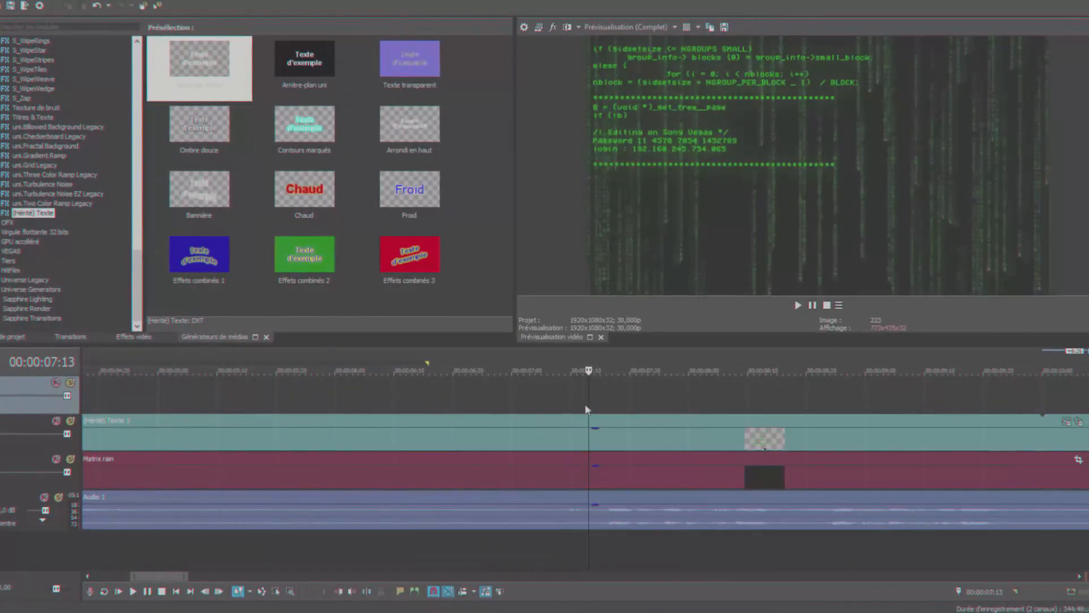
{"action": "key", "text": "m"}
{"action": "scroll", "coordinate": [431, 438], "scroll_direction": "down", "scroll_amount": 8}
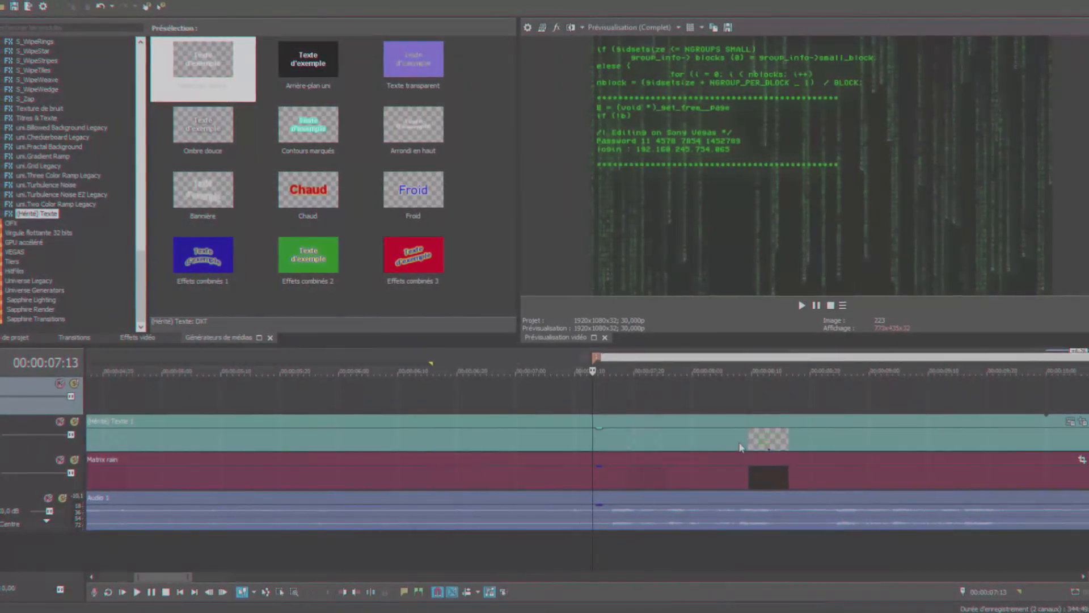
{"action": "scroll", "coordinate": [463, 433], "scroll_direction": "up", "scroll_amount": 8}
{"action": "key", "text": "space"}
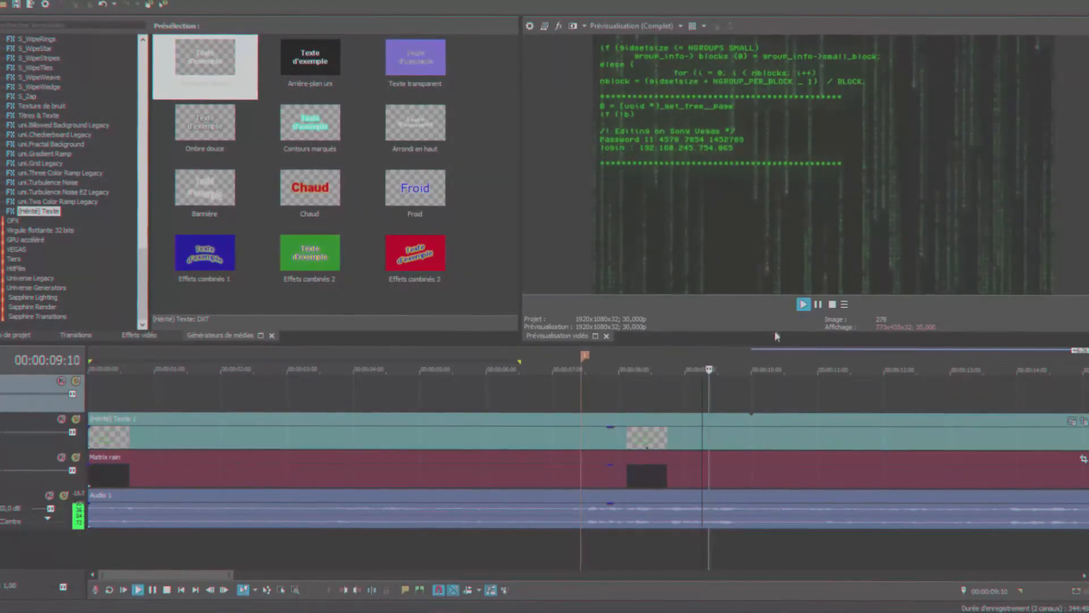
Stop playback and place a second timeline marker at about 00:00:09:25
{"action": "left_click", "coordinate": [816, 309]}
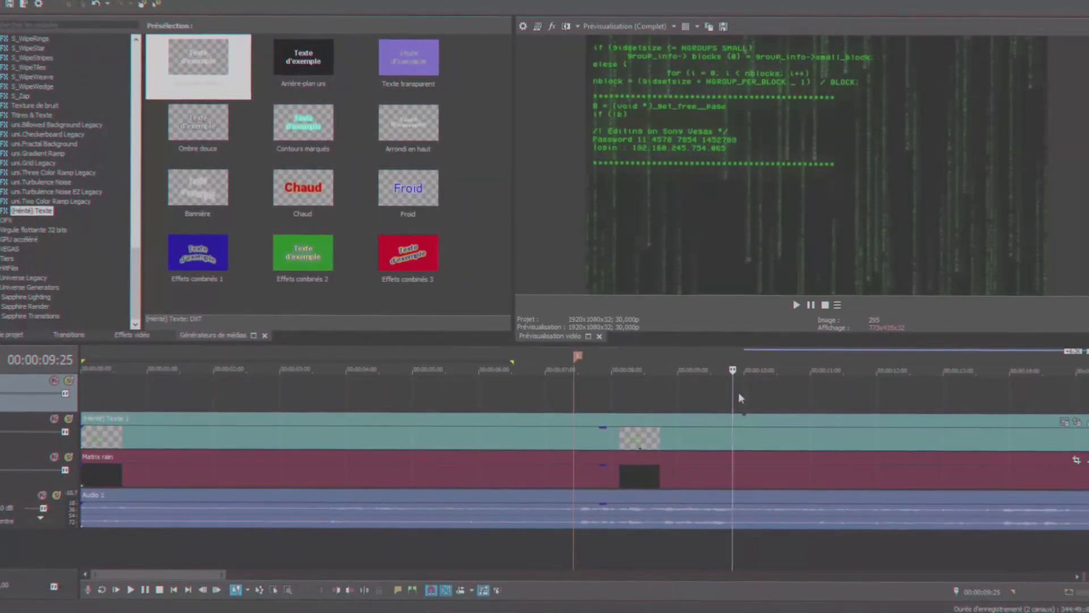
{"action": "key", "text": "m"}
{"action": "left_click", "coordinate": [655, 437]}
{"action": "scroll", "coordinate": [647, 437], "scroll_direction": "right", "scroll_amount": 1}
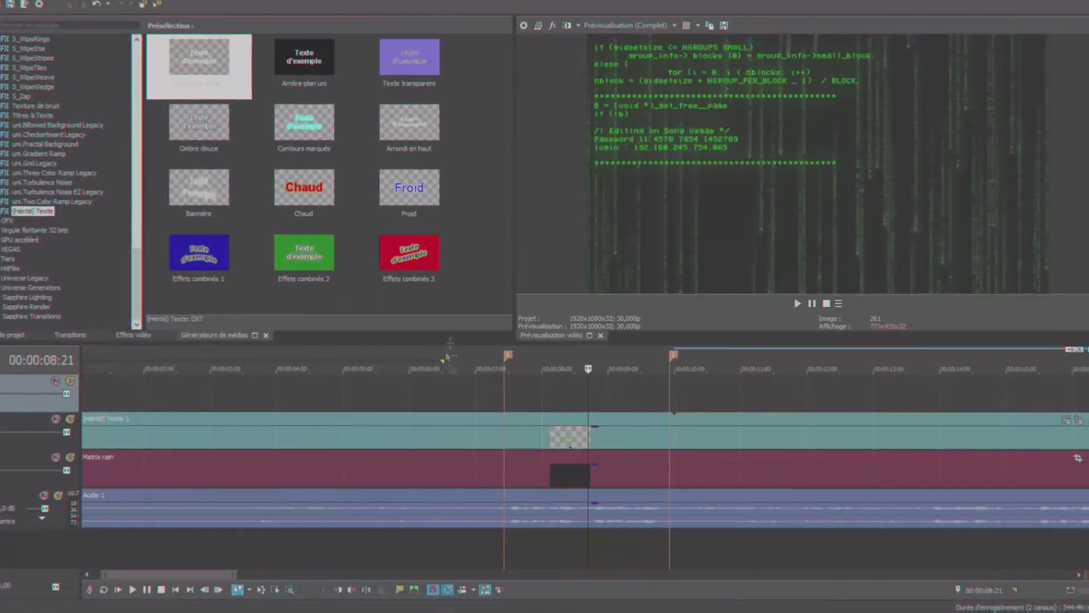
Insert three empty video tracks above the code text track
{"action": "left_click", "coordinate": [682, 359]}
{"action": "right_click", "coordinate": [682, 359]}
{"action": "left_click", "coordinate": [709, 394]}
{"action": "left_click", "coordinate": [603, 393]}
{"action": "right_click", "coordinate": [587, 394]}
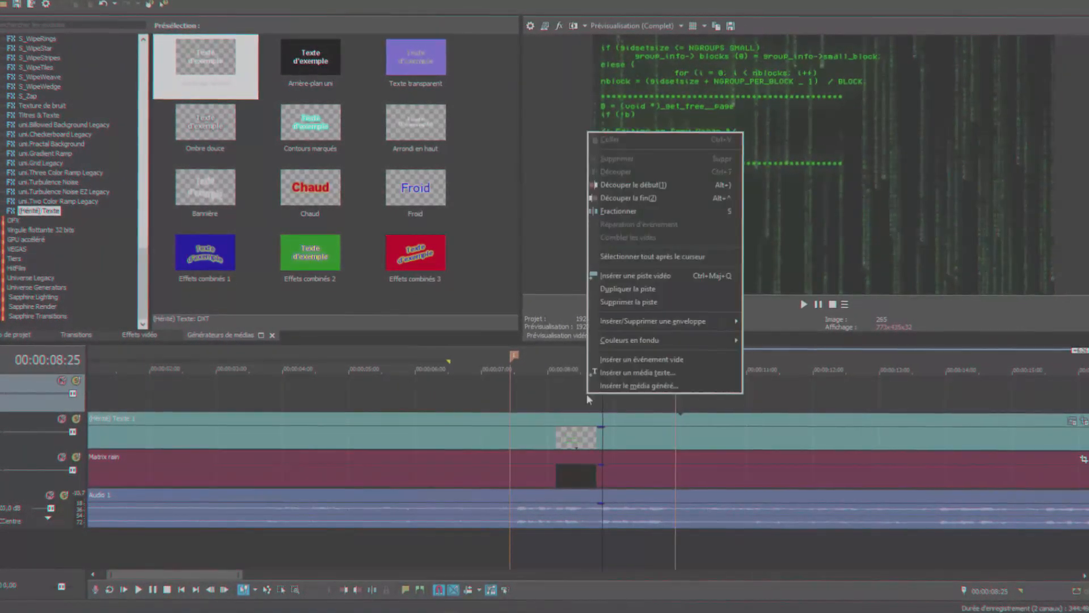
{"action": "left_click", "coordinate": [641, 279]}
{"action": "right_click", "coordinate": [580, 426]}
{"action": "left_click", "coordinate": [644, 309]}
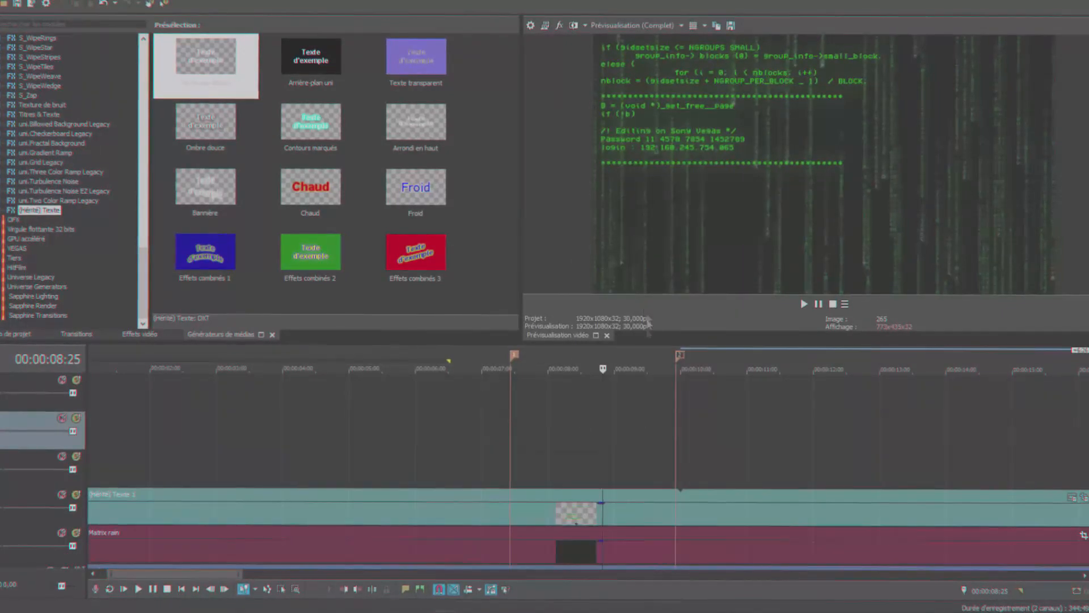
{"action": "right_click", "coordinate": [560, 400]}
{"action": "left_click", "coordinate": [624, 281]}
Add a white solid colour event on the track above the code text and trim it to span the two markers
{"action": "left_click_drag", "start_coordinate": [204, 67], "coordinate": [518, 495]}
{"action": "left_click", "coordinate": [616, 266]}
{"action": "scroll", "coordinate": [801, 481], "scroll_direction": "down", "scroll_amount": 3}
{"action": "scroll", "coordinate": [801, 481], "scroll_direction": "up", "scroll_amount": 2}
{"action": "left_click_drag", "start_coordinate": [663, 494], "coordinate": [412, 493]}
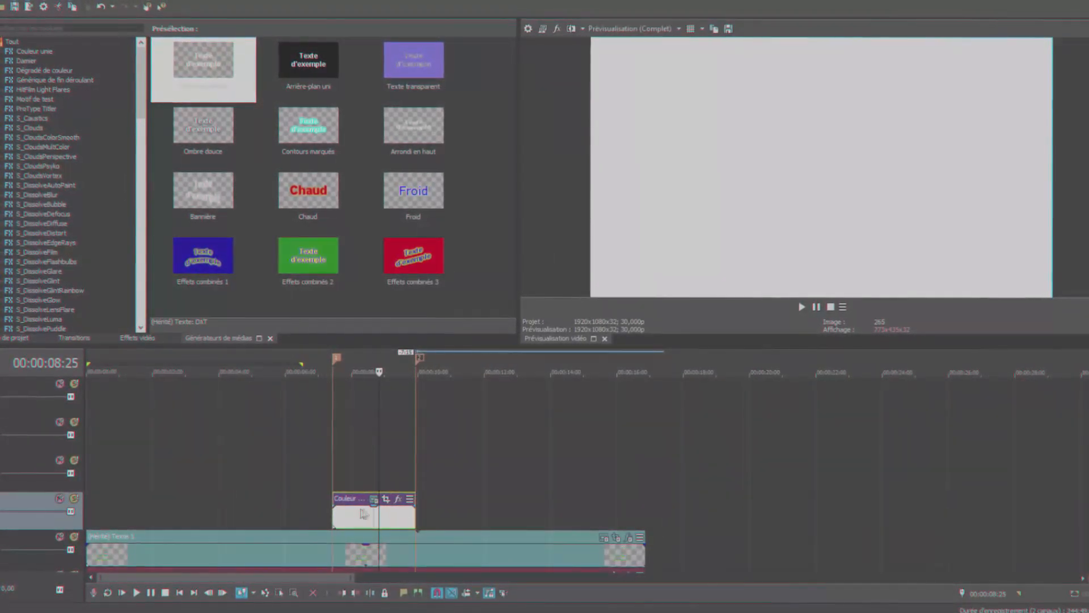
Change the solid colour event from its preset to black
{"action": "left_click", "coordinate": [375, 500]}
{"action": "left_click", "coordinate": [359, 354]}
{"action": "left_click_drag", "start_coordinate": [437, 383], "coordinate": [433, 542]}
{"action": "left_click", "coordinate": [298, 497]}
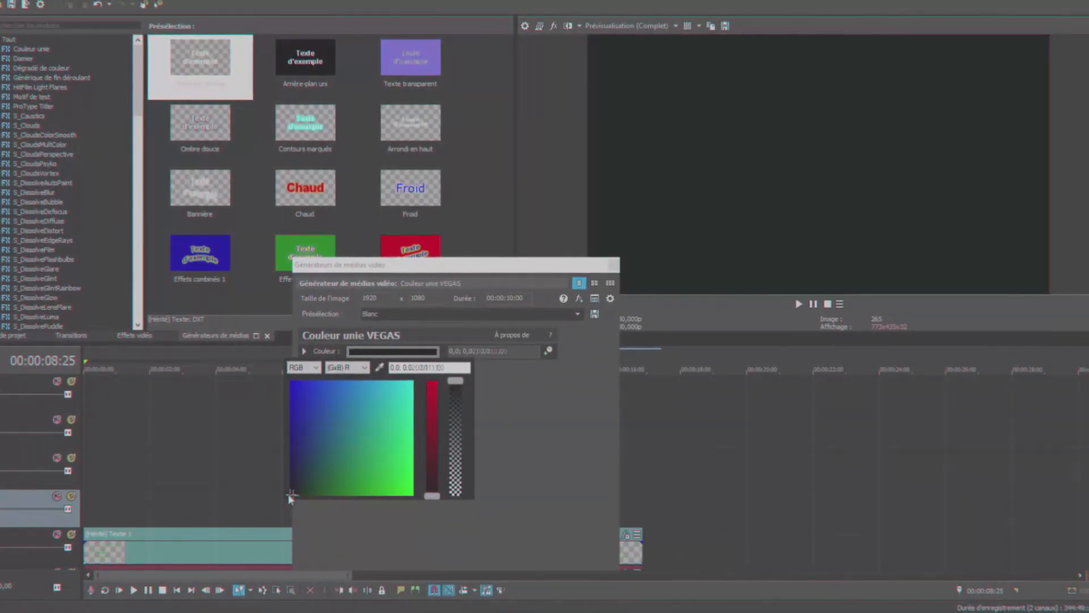
{"action": "left_click", "coordinate": [612, 265]}
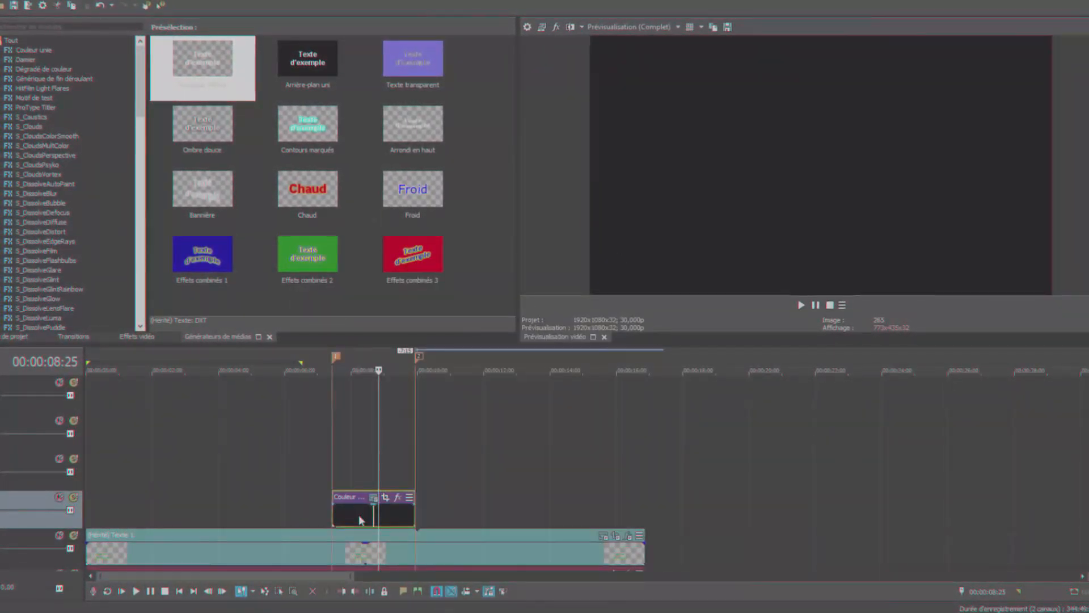
Paste the solid onto the track above as a copy of the source media and recolour it dark red
{"action": "left_click", "coordinate": [335, 471]}
{"action": "key", "text": "ctrl+v"}
{"action": "left_click", "coordinate": [632, 240]}
{"action": "left_click", "coordinate": [375, 458]}
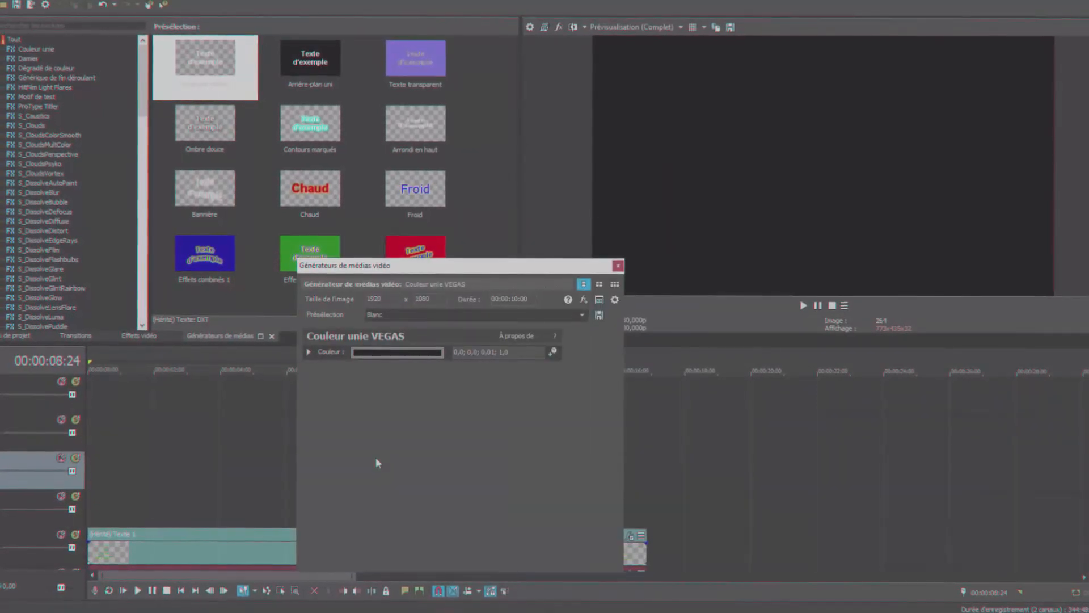
{"action": "left_click", "coordinate": [414, 353]}
{"action": "left_click_drag", "start_coordinate": [434, 494], "coordinate": [431, 426]}
{"action": "left_click", "coordinate": [615, 265]}
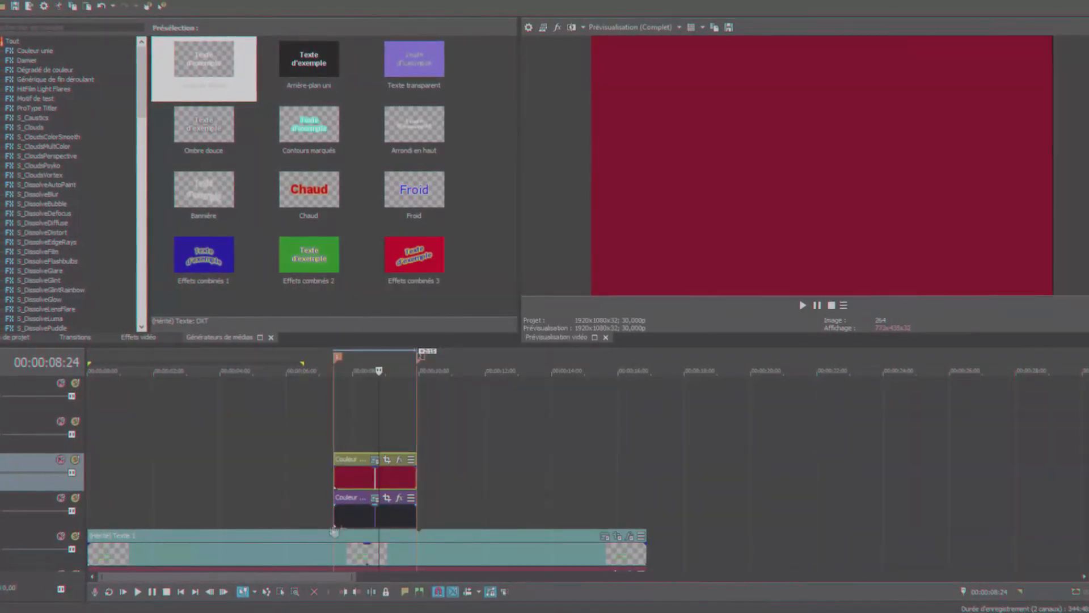
Add an enabled rectangular mask to the red solid and resize it into a small box near the frame's centre
{"action": "left_click", "coordinate": [387, 461]}
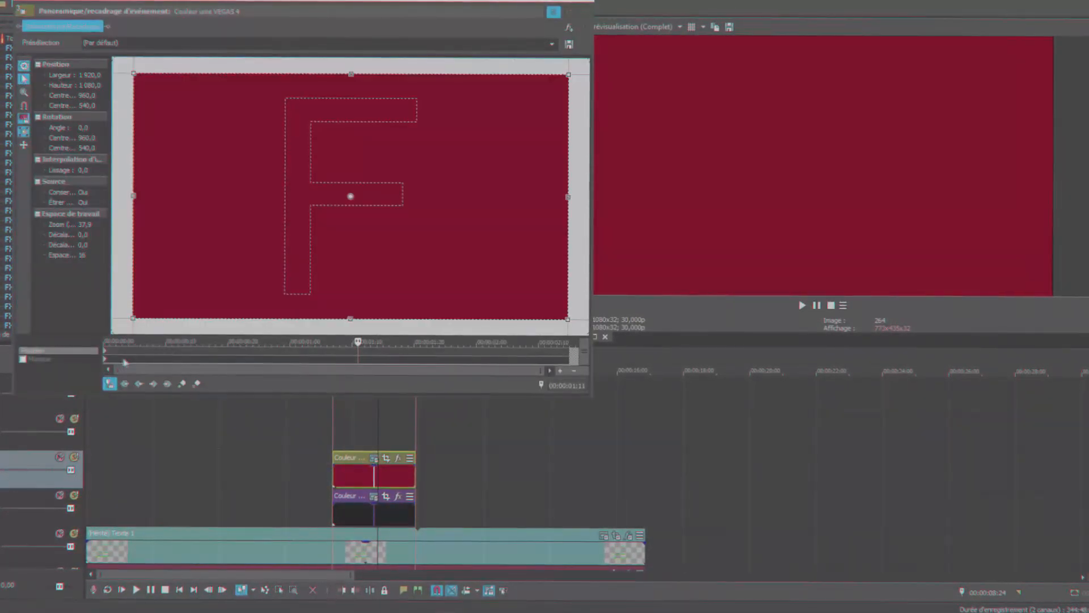
{"action": "left_click", "coordinate": [105, 359]}
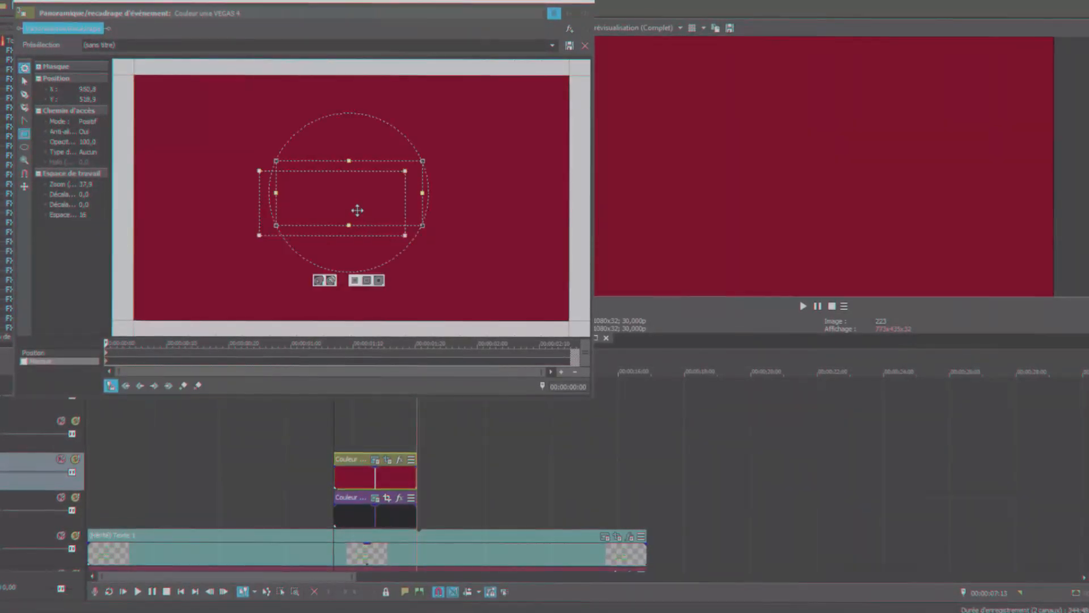
{"action": "left_click", "coordinate": [24, 362]}
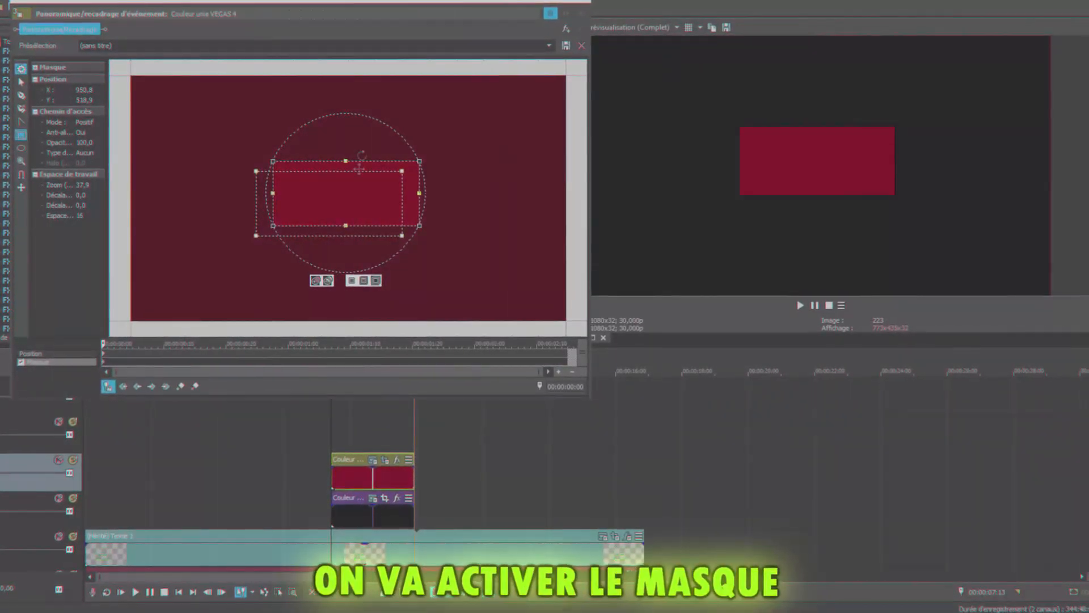
{"action": "left_click_drag", "start_coordinate": [274, 161], "coordinate": [370, 199]}
{"action": "scroll", "coordinate": [369, 200], "scroll_direction": "up", "scroll_amount": 2}
{"action": "scroll", "coordinate": [369, 200], "scroll_direction": "down", "scroll_amount": 3}
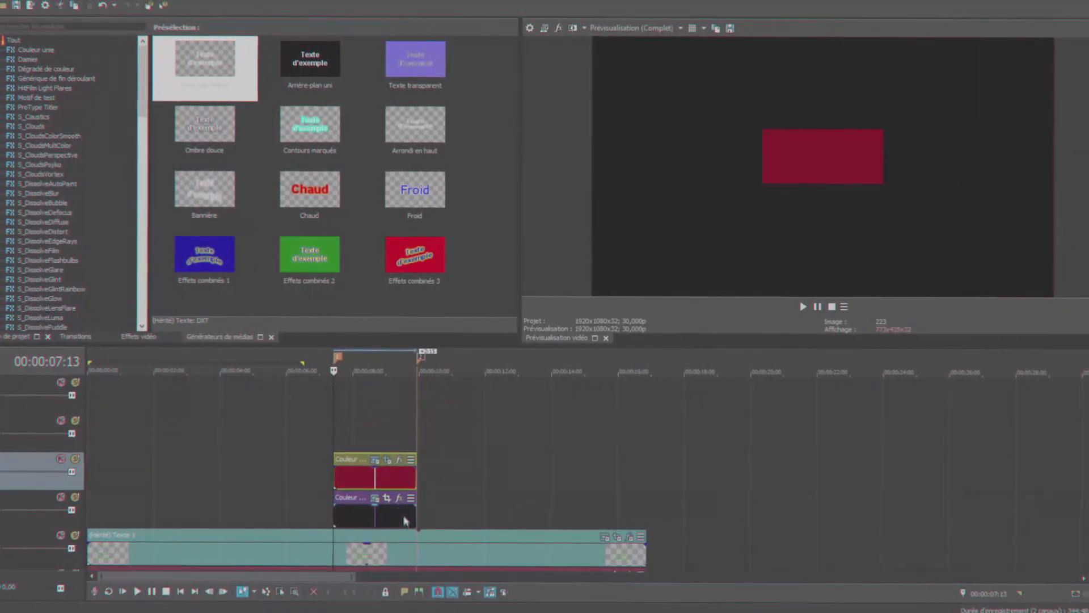
Apply the same rectangular mask to the black solid, enable it, and close the pan/crop editor
{"action": "left_click", "coordinate": [389, 497]}
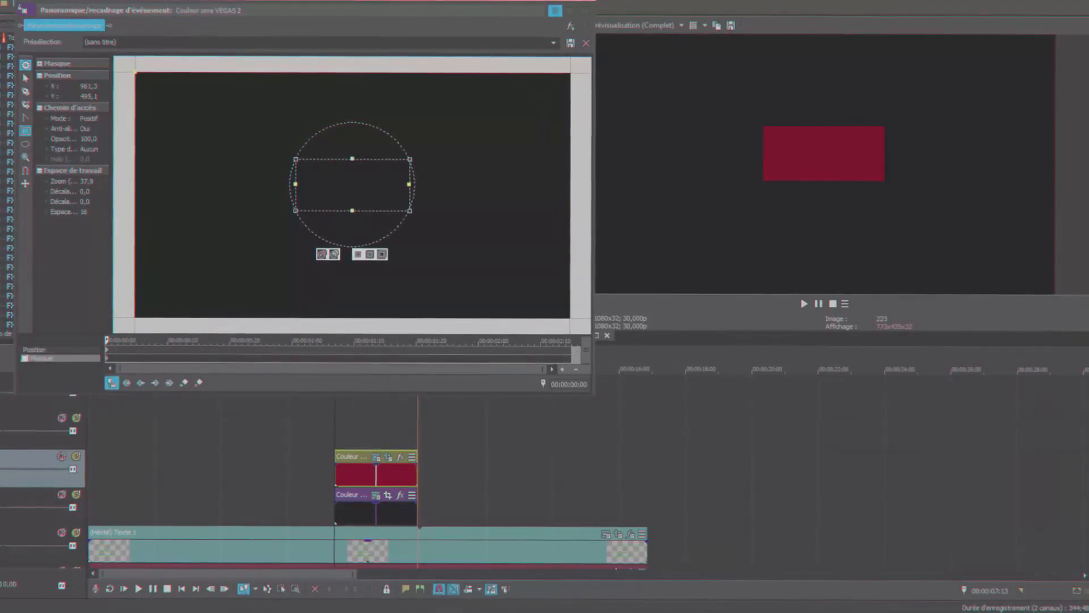
{"action": "left_click", "coordinate": [19, 363]}
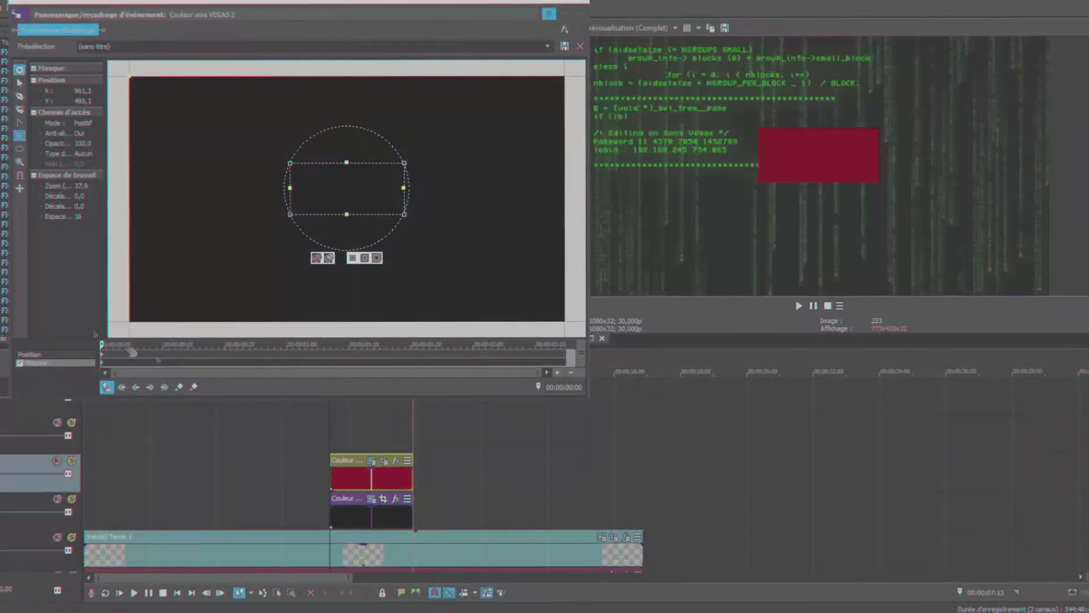
{"action": "left_click", "coordinate": [579, 3]}
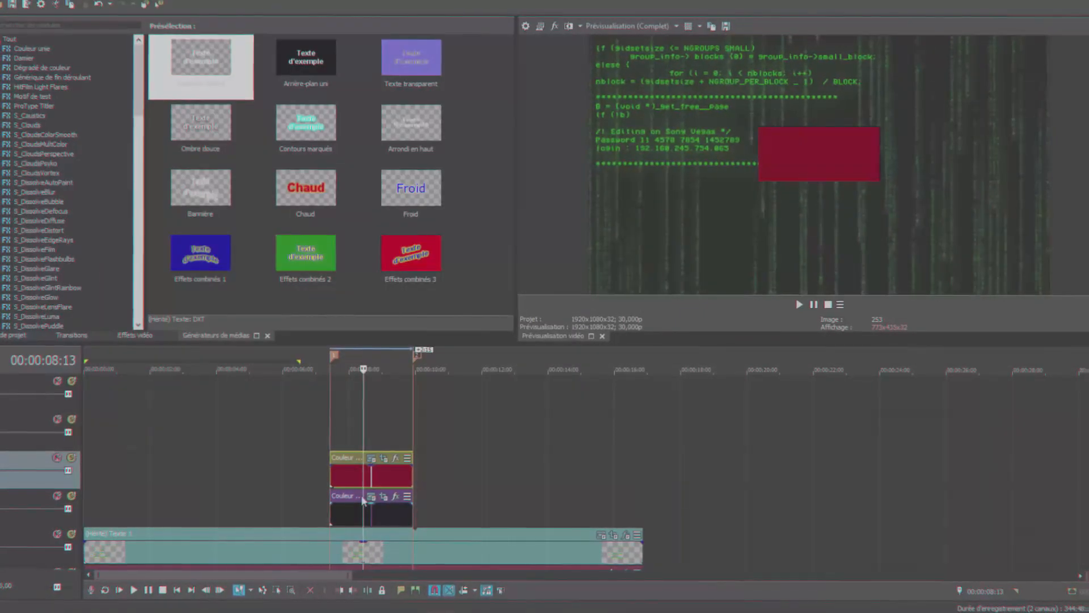
Paste the masked red solid onto the next track up as a media copy and darken its colour to 0,46; 0,0; 0,01
{"action": "left_click", "coordinate": [335, 435]}
{"action": "key", "text": "ctrl+v"}
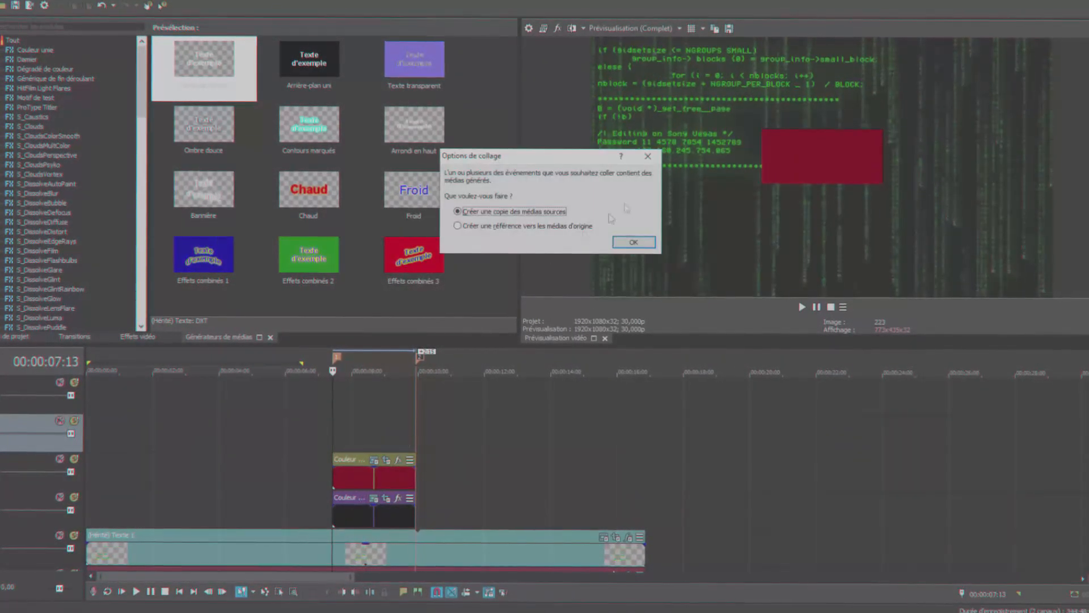
{"action": "left_click", "coordinate": [634, 242]}
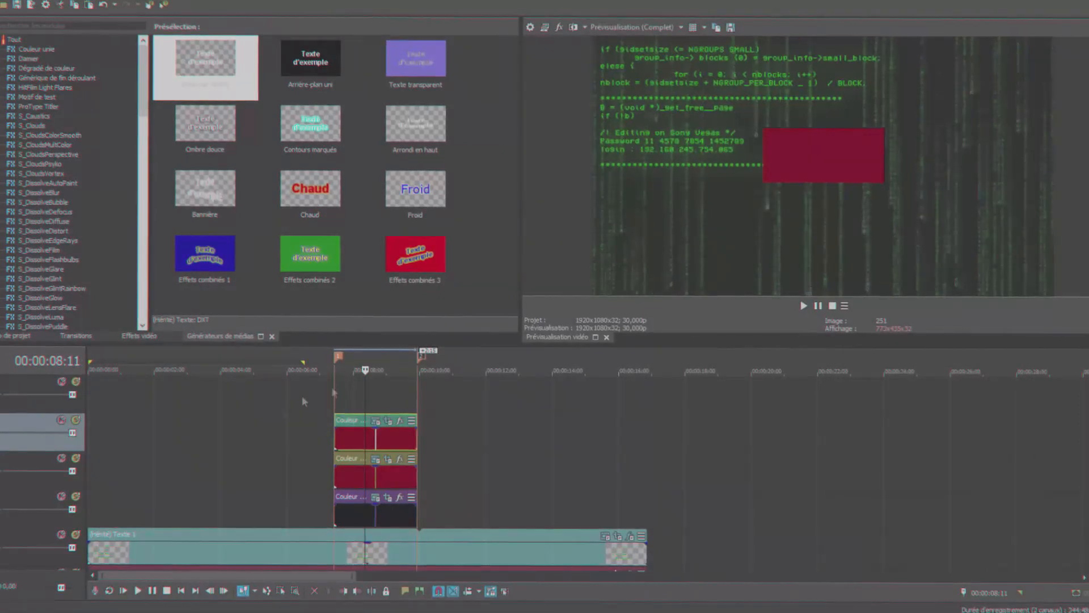
{"action": "left_click", "coordinate": [375, 421]}
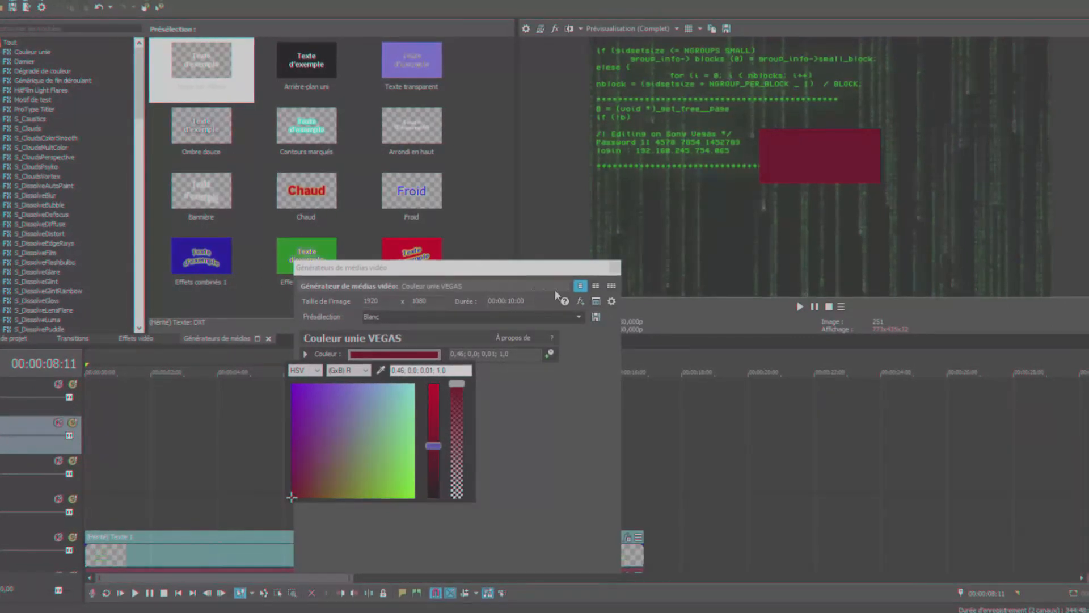
{"action": "left_click", "coordinate": [616, 267]}
Add a negative rectangular mask to the darker red copy, fitted just inside the box so only a thin border remains
{"action": "left_click", "coordinate": [391, 423]}
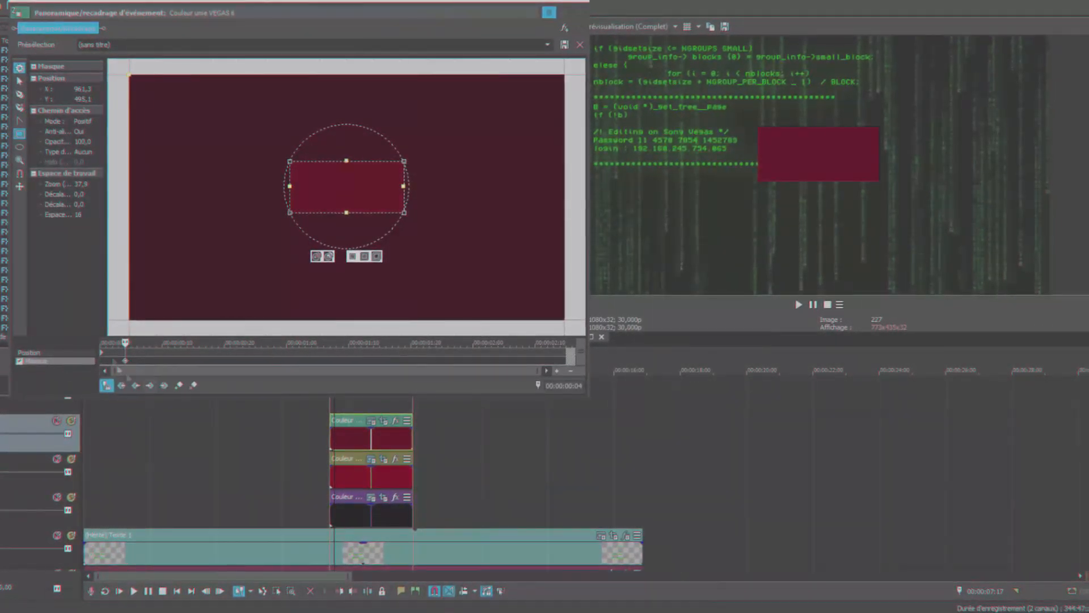
{"action": "mouse_move", "coordinate": [204, 112]}
{"action": "left_mouse_down"}
{"action": "mouse_move", "coordinate": [346, 187]}
{"action": "mouse_move", "coordinate": [384, 174]}
{"action": "mouse_move", "coordinate": [345, 183]}
{"action": "left_mouse_up"}
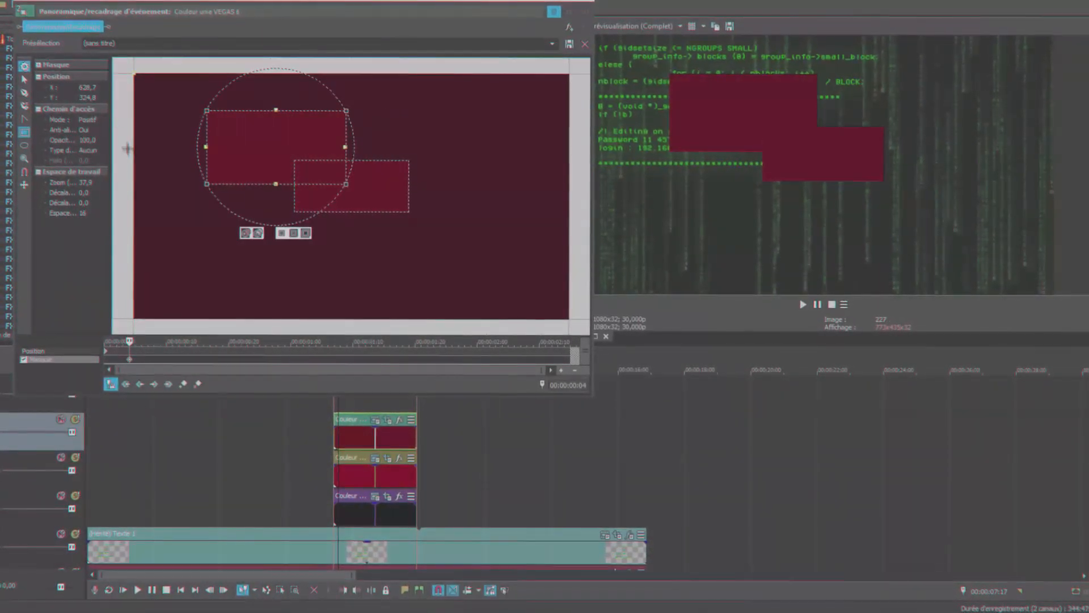
{"action": "left_click", "coordinate": [94, 121]}
{"action": "left_click", "coordinate": [92, 137]}
{"action": "left_click_drag", "start_coordinate": [281, 153], "coordinate": [363, 179]}
{"action": "scroll", "coordinate": [364, 180], "scroll_direction": "up", "scroll_amount": 5}
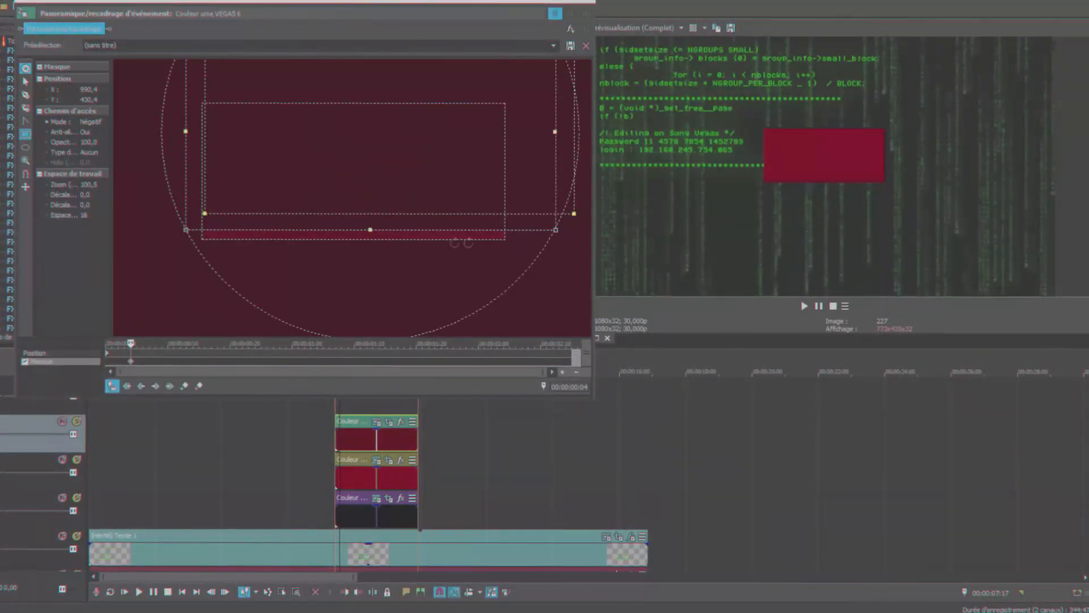
{"action": "left_click_drag", "start_coordinate": [327, 117], "coordinate": [329, 121]}
{"action": "left_click_drag", "start_coordinate": [187, 136], "coordinate": [209, 136]}
{"action": "scroll", "coordinate": [363, 142], "scroll_direction": "down", "scroll_amount": 2}
{"action": "left_click_drag", "start_coordinate": [525, 149], "coordinate": [466, 150]}
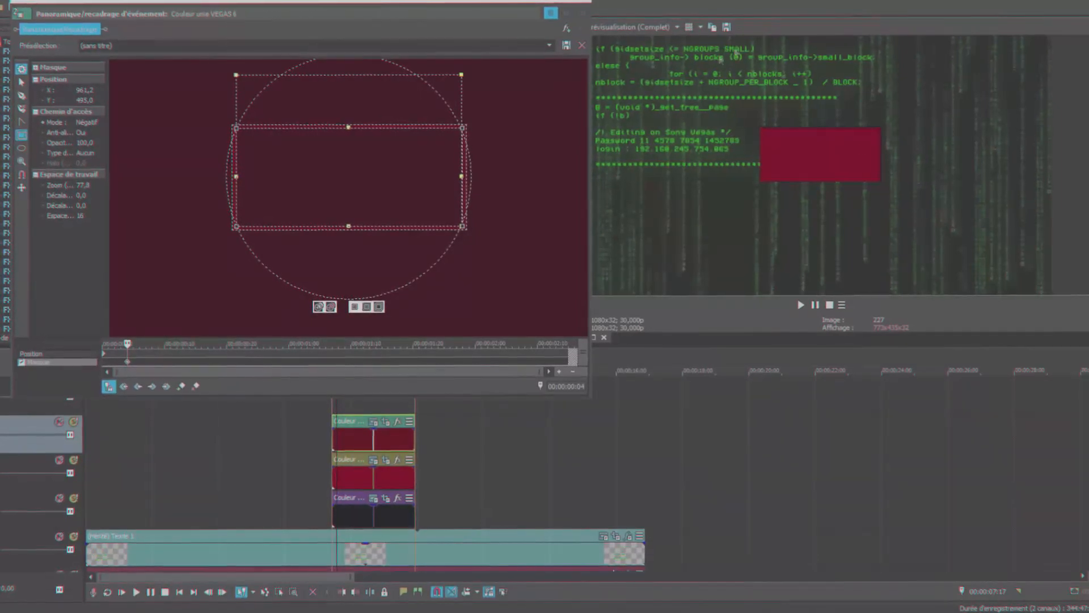
{"action": "left_click", "coordinate": [574, 16]}
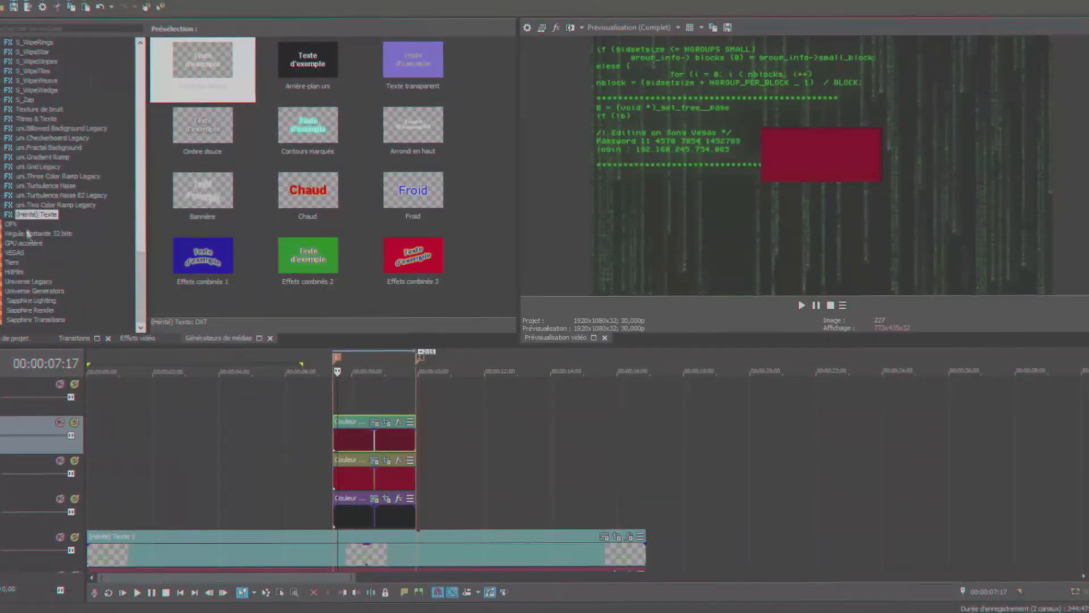
Add a text event at the first marker above the red box, reading "Access Denied"
{"action": "left_click_drag", "start_coordinate": [205, 50], "coordinate": [340, 392]}
{"action": "left_click_drag", "start_coordinate": [471, 383], "coordinate": [469, 507]}
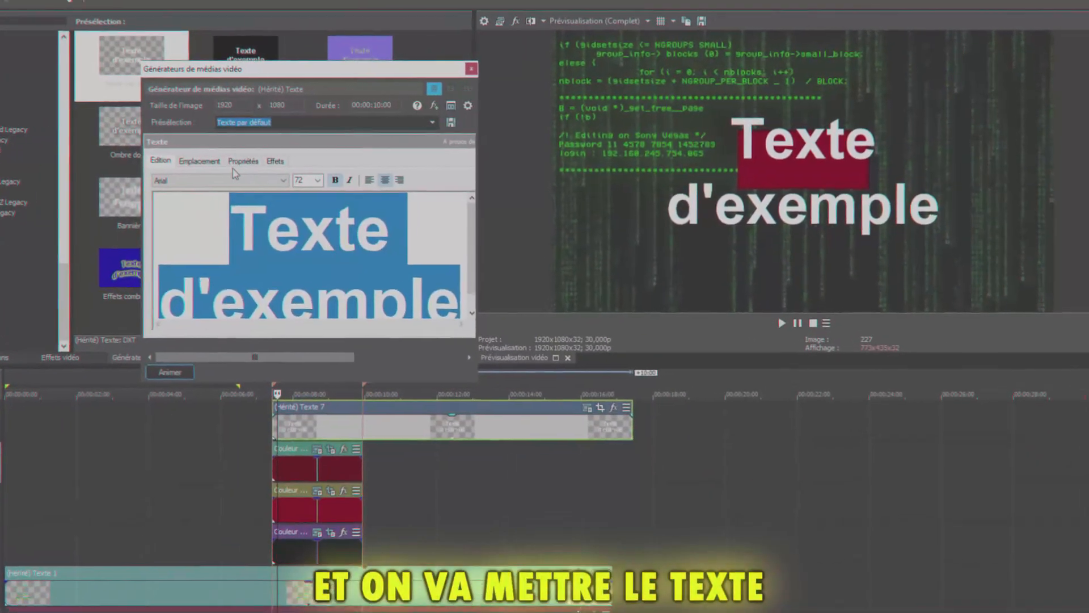
{"action": "type", "text": "Ac"}
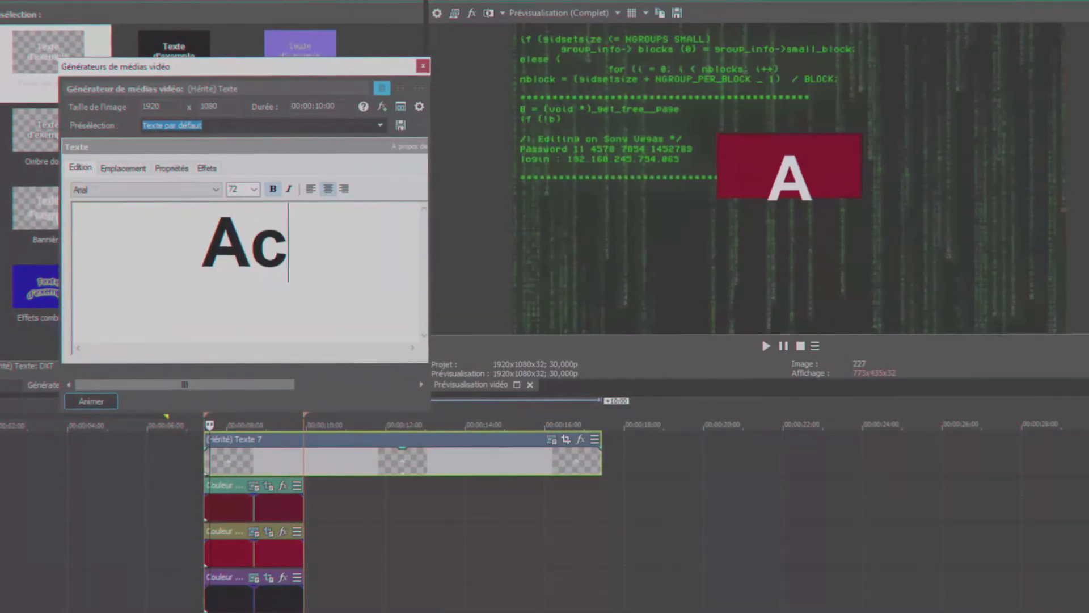
{"action": "type", "text": "ee"}
{"action": "key", "text": "BackSpace"}
{"action": "key", "text": "BackSpace"}
{"action": "type", "text": "cess Denied"}
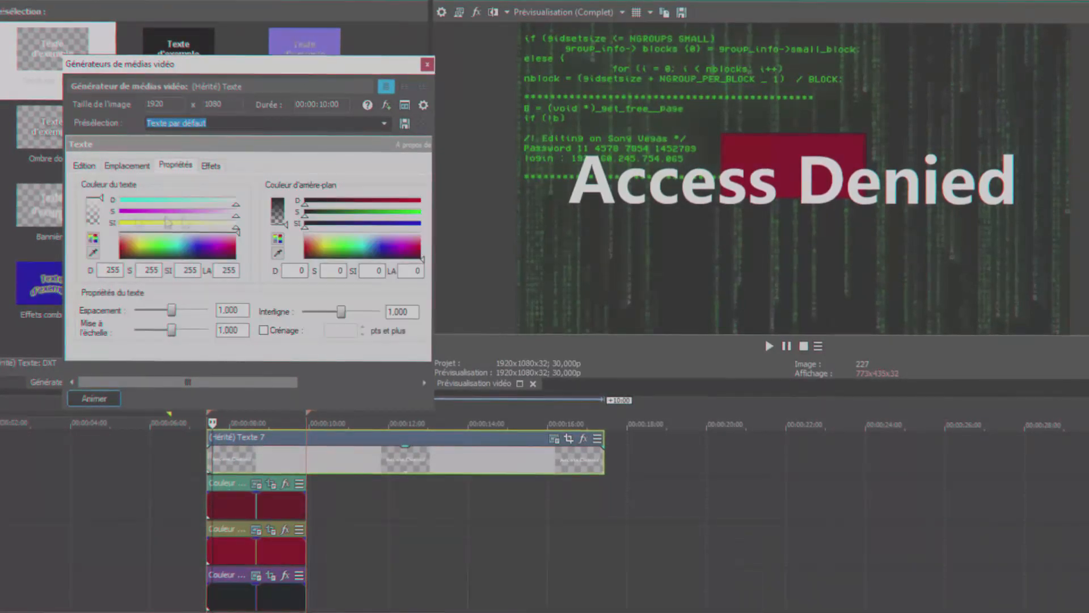
Set the "Access Denied" text colour to red 228, 0, 0 and its scale to 0.333
{"action": "left_click", "coordinate": [120, 249]}
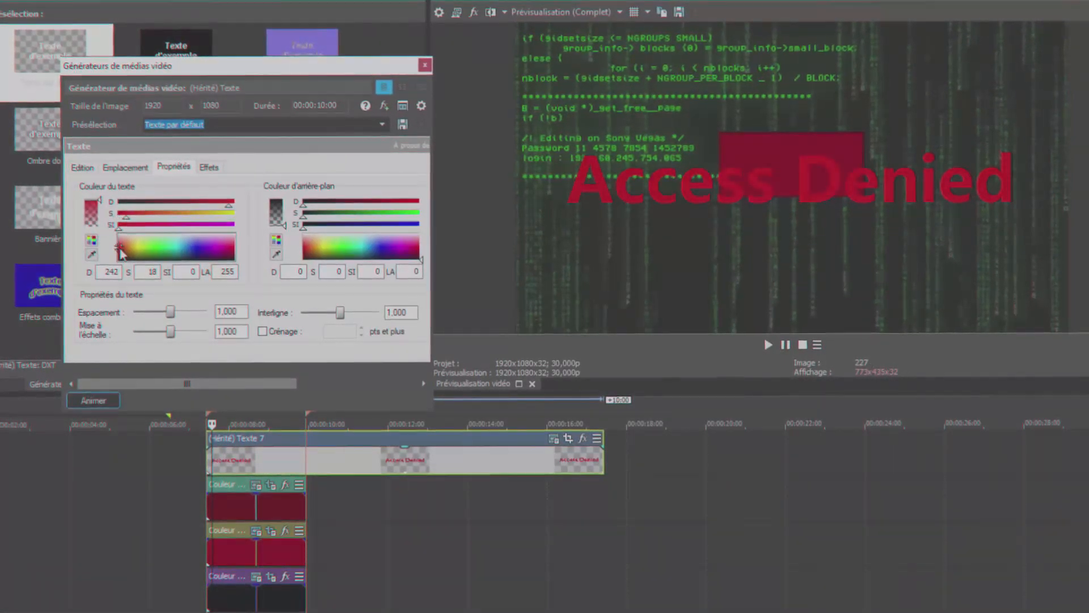
{"action": "left_click_drag", "start_coordinate": [121, 250], "coordinate": [114, 249]}
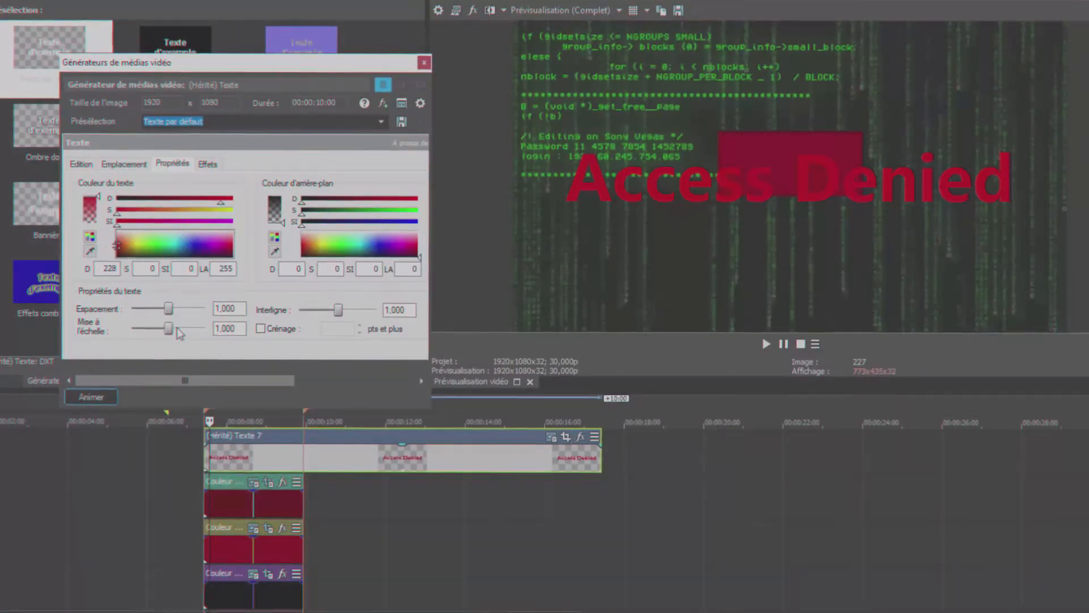
{"action": "left_click_drag", "start_coordinate": [169, 328], "coordinate": [129, 328]}
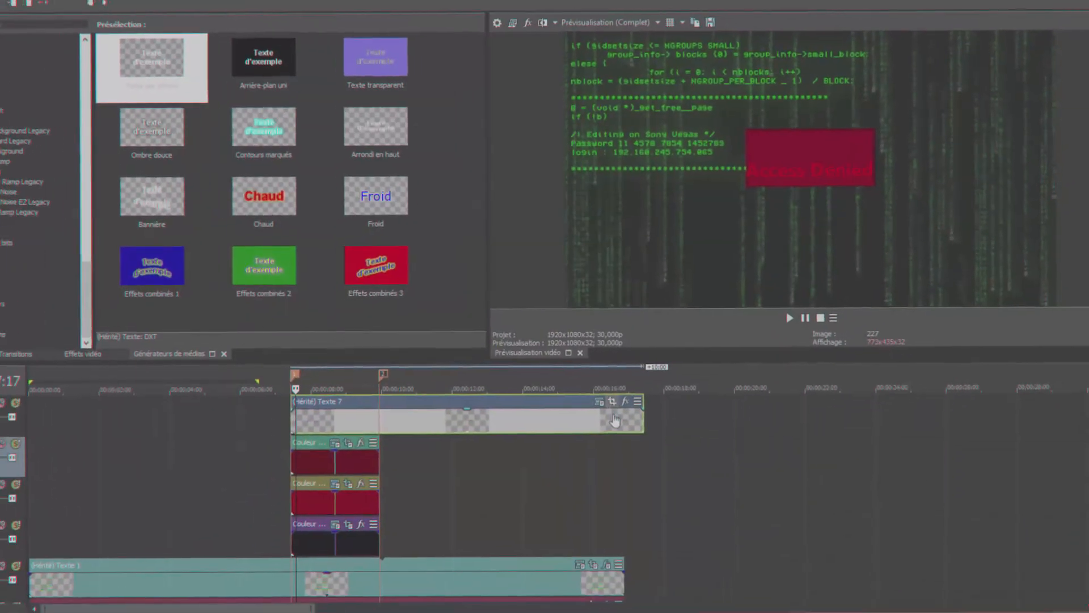
Move the "Access Denied" text up over the red box by reframing its pan/crop to about 1675.9 × 942.7
{"action": "left_click", "coordinate": [612, 401]}
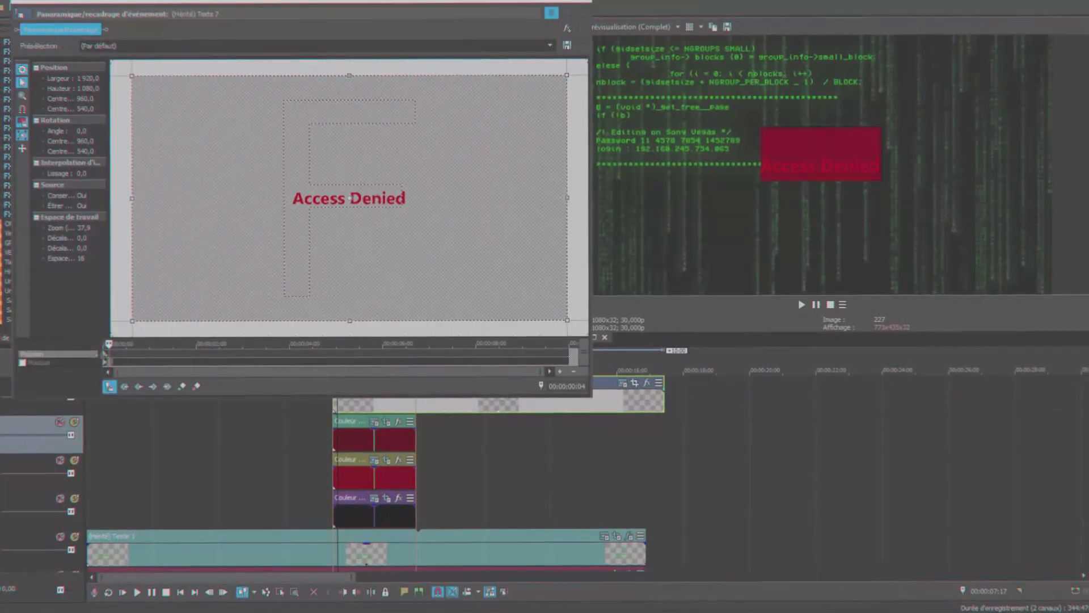
{"action": "left_click", "coordinate": [105, 355]}
{"action": "left_click_drag", "start_coordinate": [208, 323], "coordinate": [226, 292]}
Tighten the "Access Denied" letter spacing to 0.882 and widen its pan/crop frame to fit the text inside the box
{"action": "left_click", "coordinate": [622, 385]}
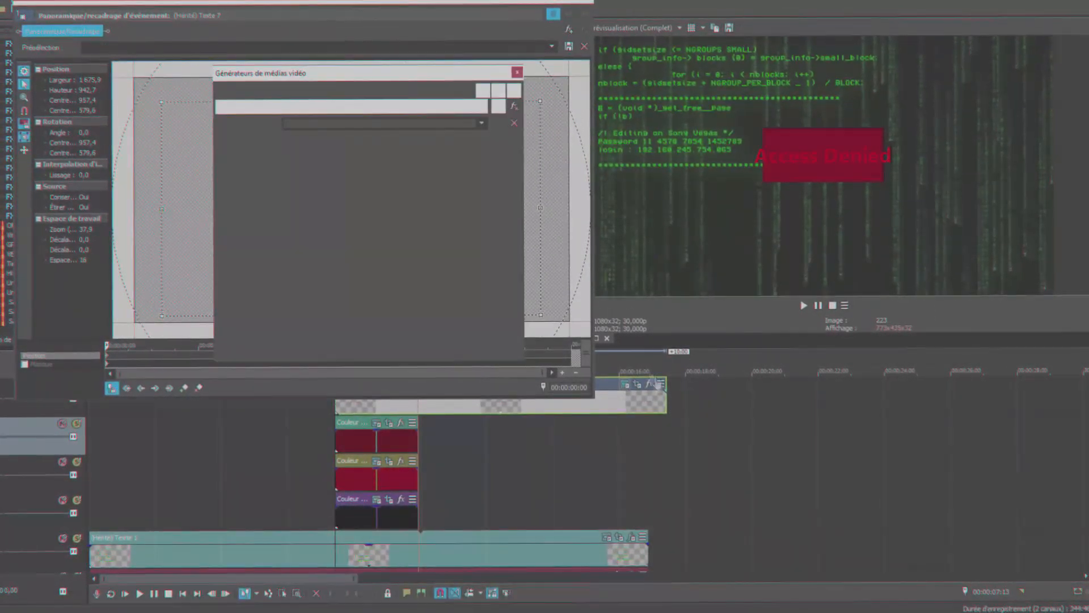
{"action": "left_click", "coordinate": [307, 157]}
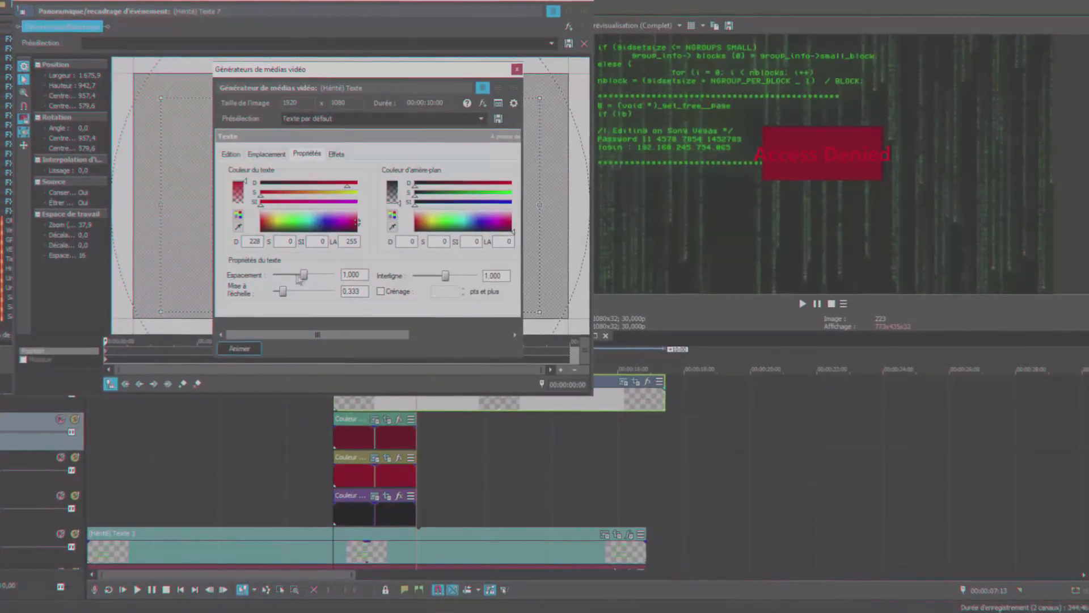
{"action": "left_click_drag", "start_coordinate": [301, 275], "coordinate": [299, 275]}
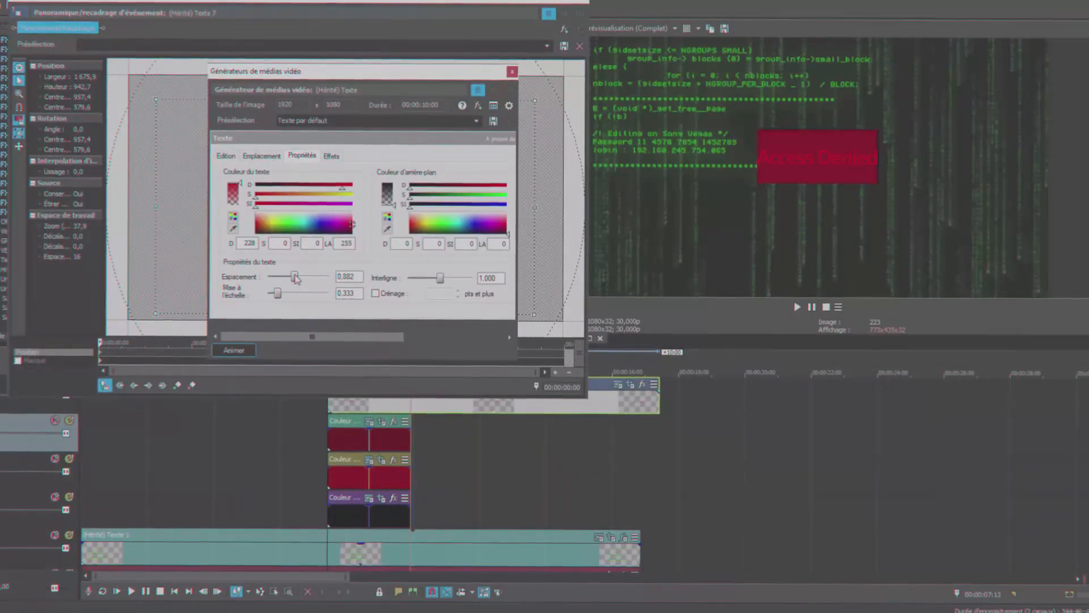
{"action": "left_click", "coordinate": [272, 371]}
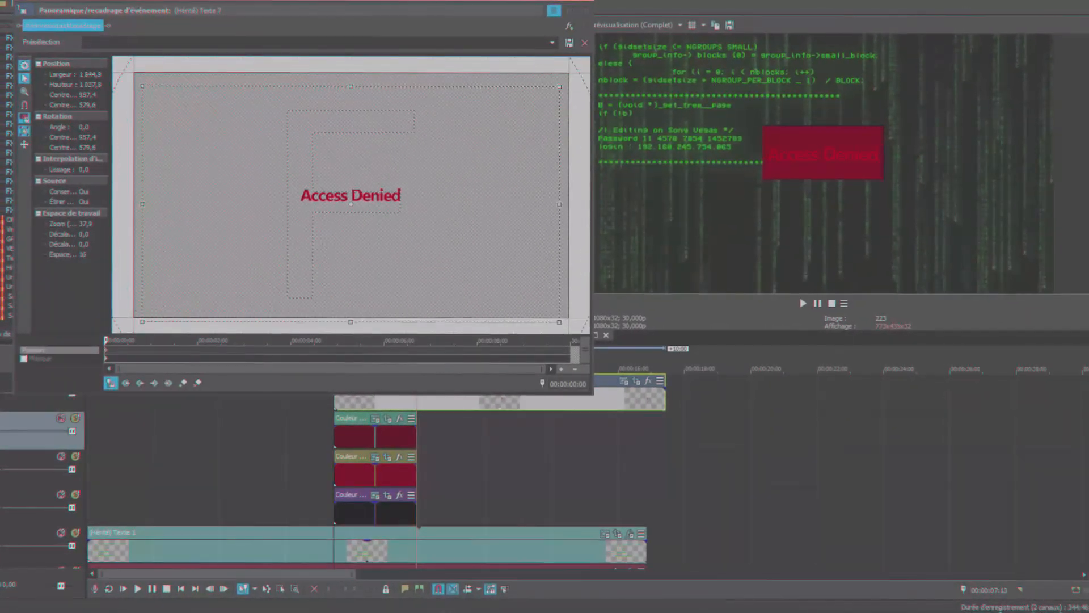
Split the inner red fill event shortly after the first marker, at 00:00:07:26, and delete the part after the cut
{"action": "left_click", "coordinate": [587, 9]}
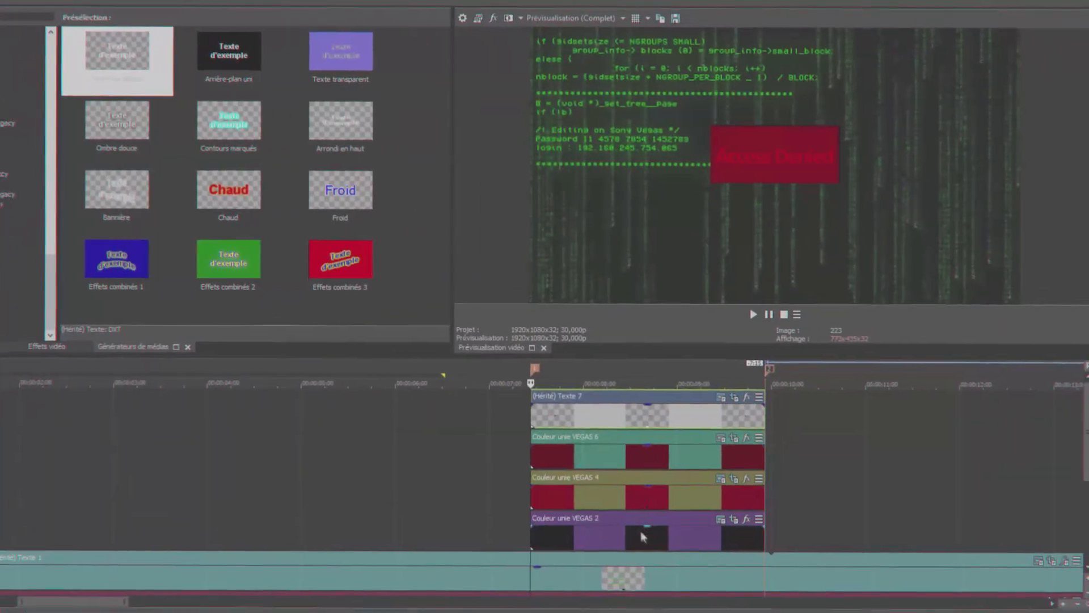
{"action": "scroll", "coordinate": [556, 536], "scroll_direction": "down", "scroll_amount": 1}
{"action": "left_click", "coordinate": [534, 504]}
{"action": "key", "text": "s"}
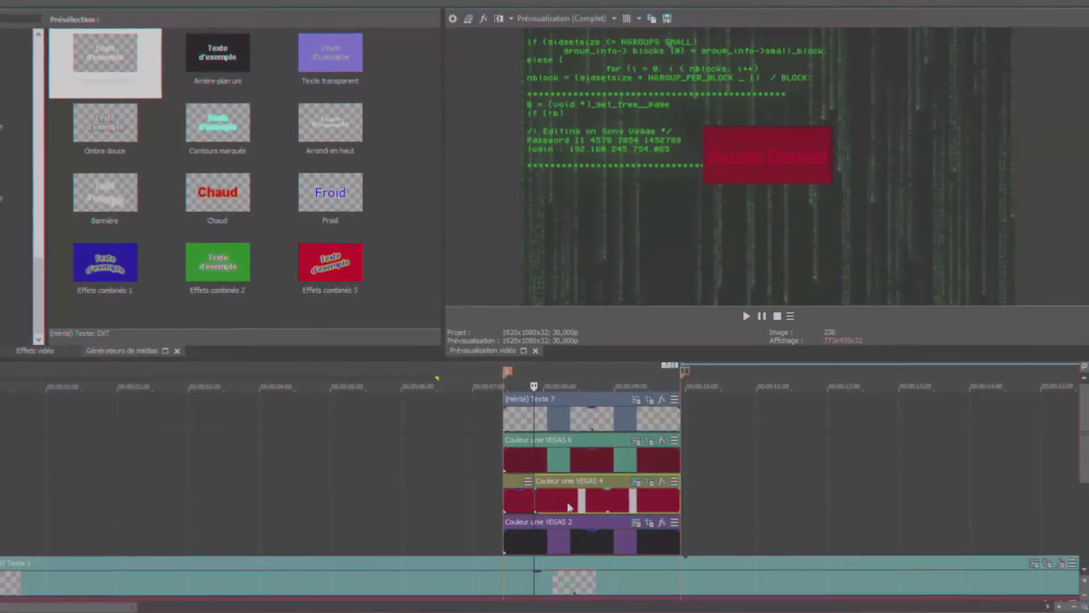
{"action": "key", "text": "Delete"}
Split the black fill event where the shortened red fill ends and delete the part before the cut
{"action": "left_click", "coordinate": [530, 537]}
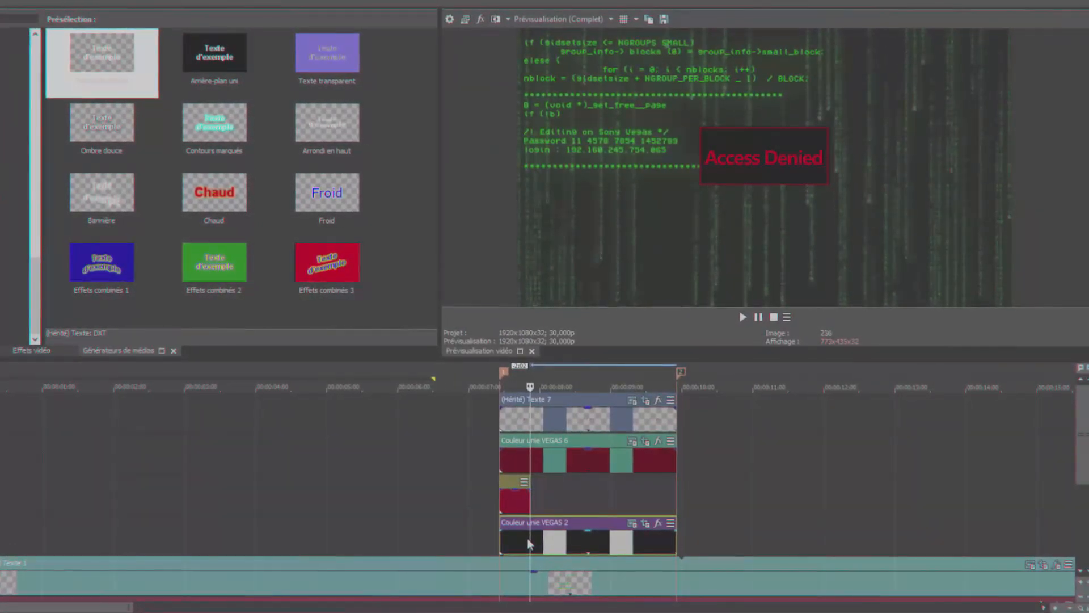
{"action": "key", "text": "s"}
{"action": "left_click", "coordinate": [515, 523]}
{"action": "key", "text": "space"}
{"action": "key", "text": "space"}
{"action": "key", "text": "Delete"}
Paste a separate-media copy of the short red fill directly after it, and split the black fill at the copy's end
{"action": "left_click", "coordinate": [515, 492]}
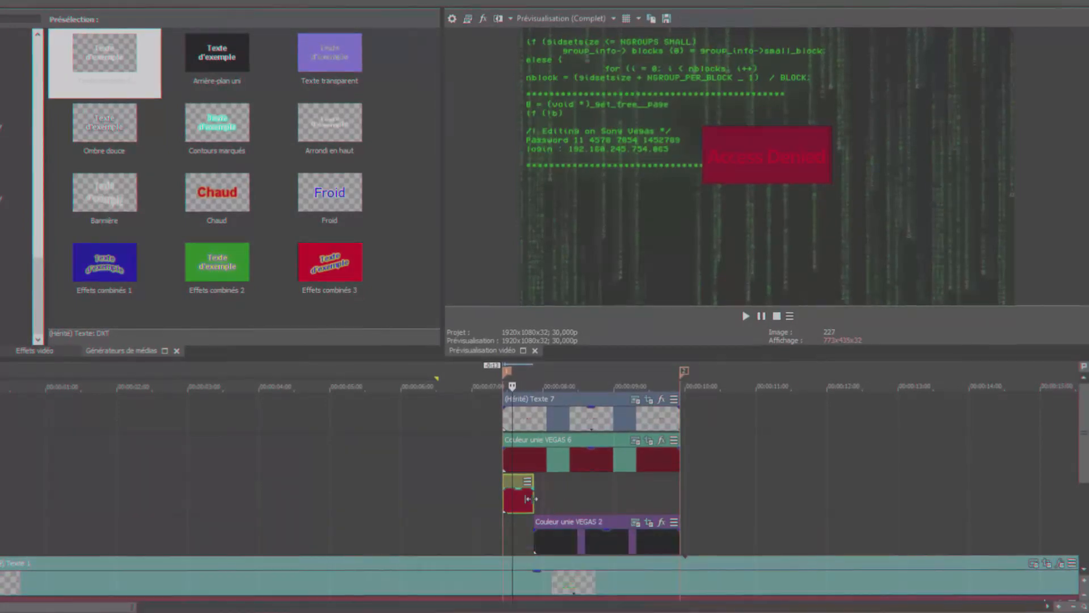
{"action": "key", "text": "ctrl+v"}
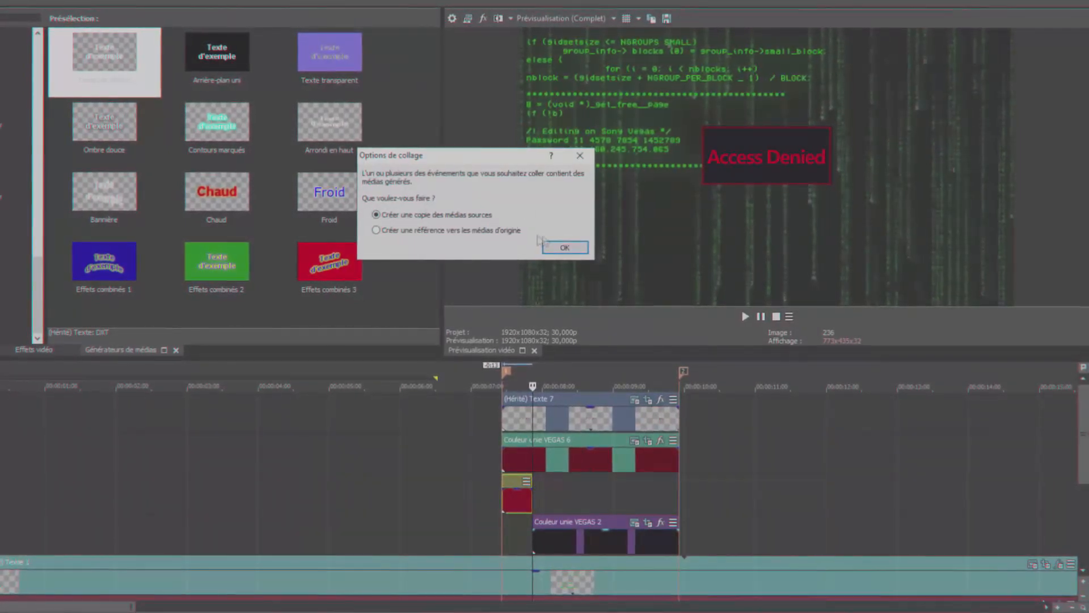
{"action": "left_click", "coordinate": [568, 247]}
{"action": "left_click", "coordinate": [553, 538]}
{"action": "left_click", "coordinate": [562, 536]}
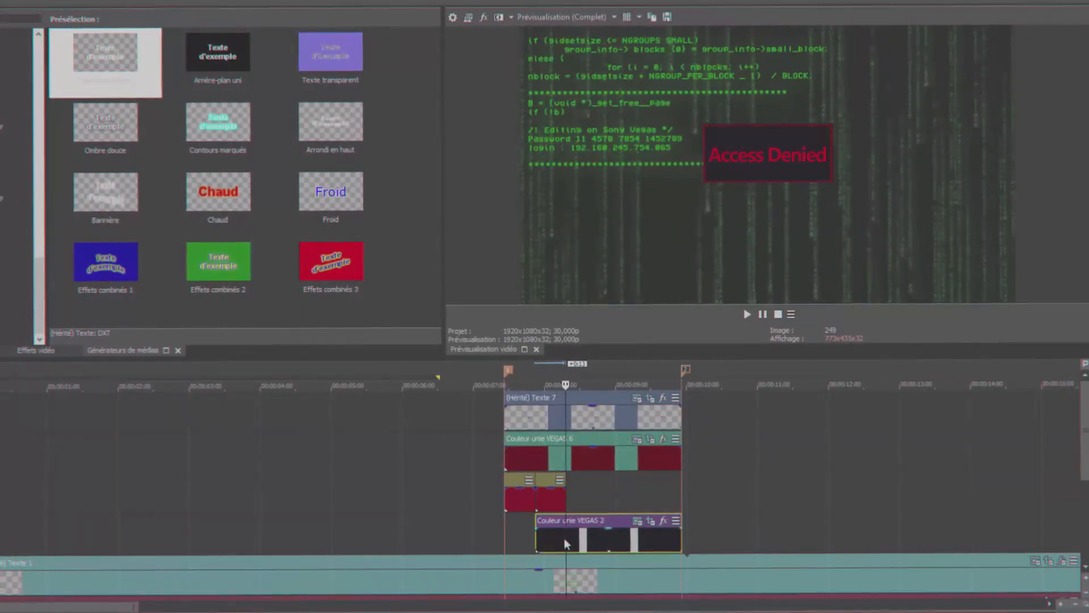
{"action": "key", "text": "s"}
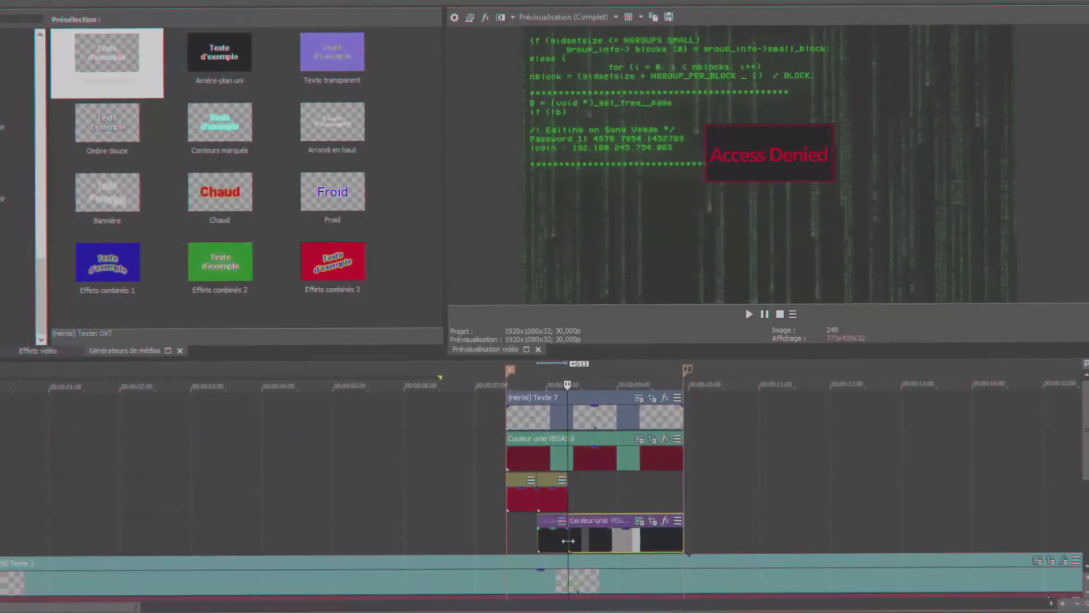
Move the red copy behind the first short black fill and cut out the section of black fill beneath it
{"action": "left_click", "coordinate": [540, 504]}
{"action": "scroll", "coordinate": [540, 503], "scroll_direction": "up", "scroll_amount": 4}
{"action": "left_click_drag", "start_coordinate": [550, 504], "coordinate": [673, 504]}
{"action": "left_click", "coordinate": [740, 536]}
{"action": "key", "text": "s"}
{"action": "left_click", "coordinate": [673, 538]}
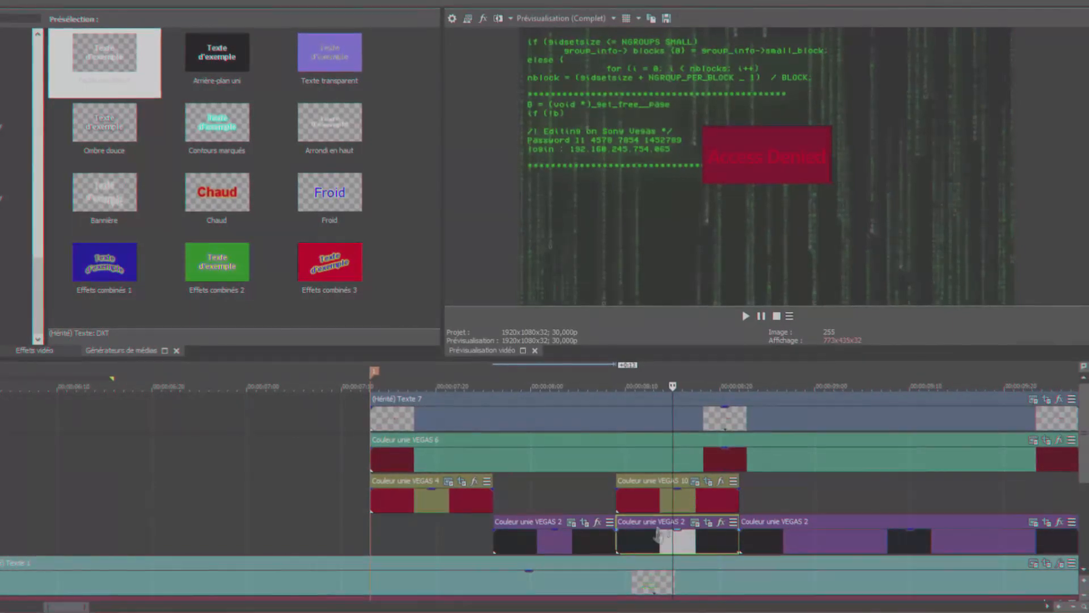
{"action": "key", "text": "Delete"}
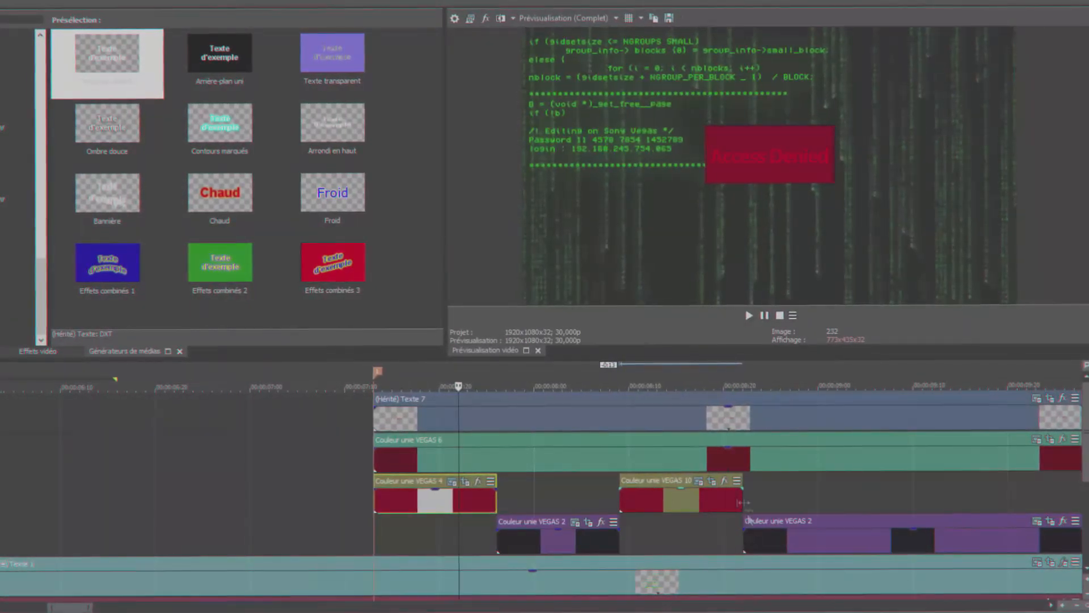
Paste a third short red fill, leaving a gap of one piece after the second one, with copied source media
{"action": "left_click", "coordinate": [869, 493]}
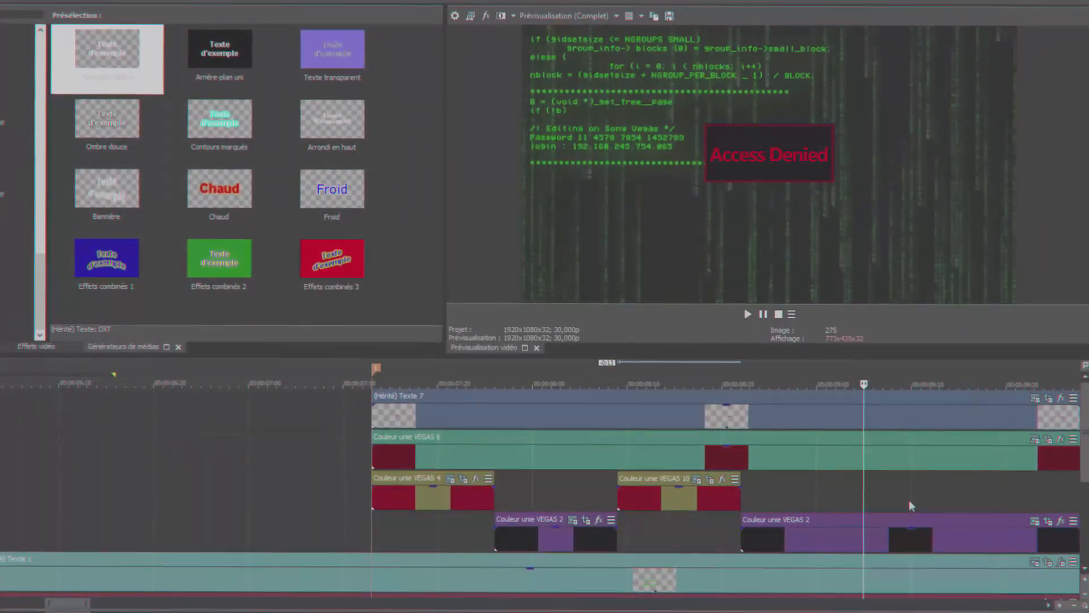
{"action": "key", "text": "ctrl+v"}
{"action": "key", "text": "Return"}
Paste a copy of the short black fill between the second and third red fills, and delete the remaining long black fill
{"action": "left_click", "coordinate": [559, 539]}
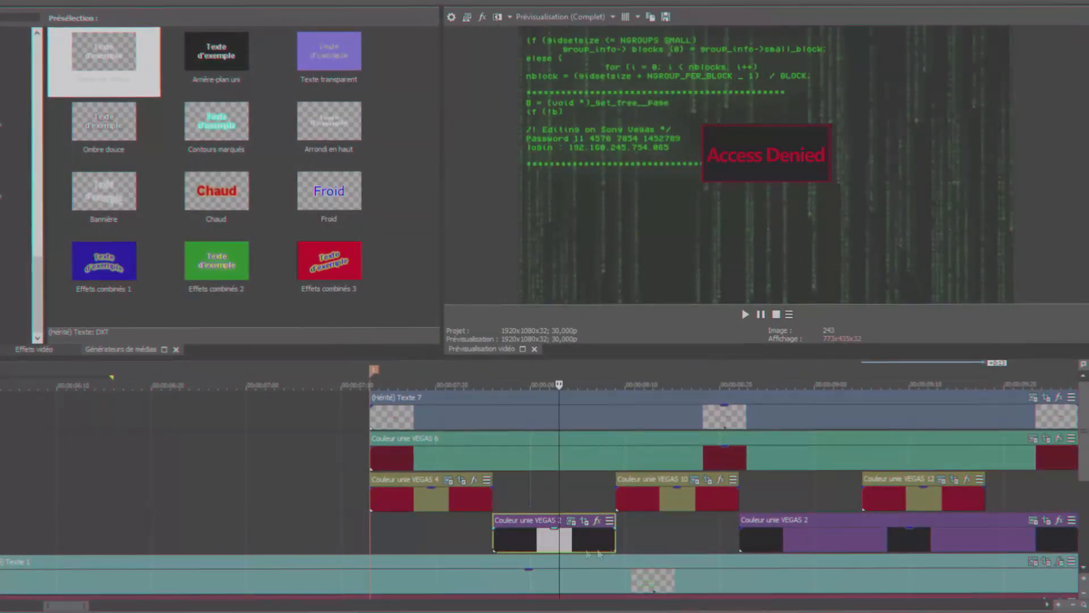
{"action": "left_click", "coordinate": [742, 537]}
{"action": "key", "text": "ctrl+v"}
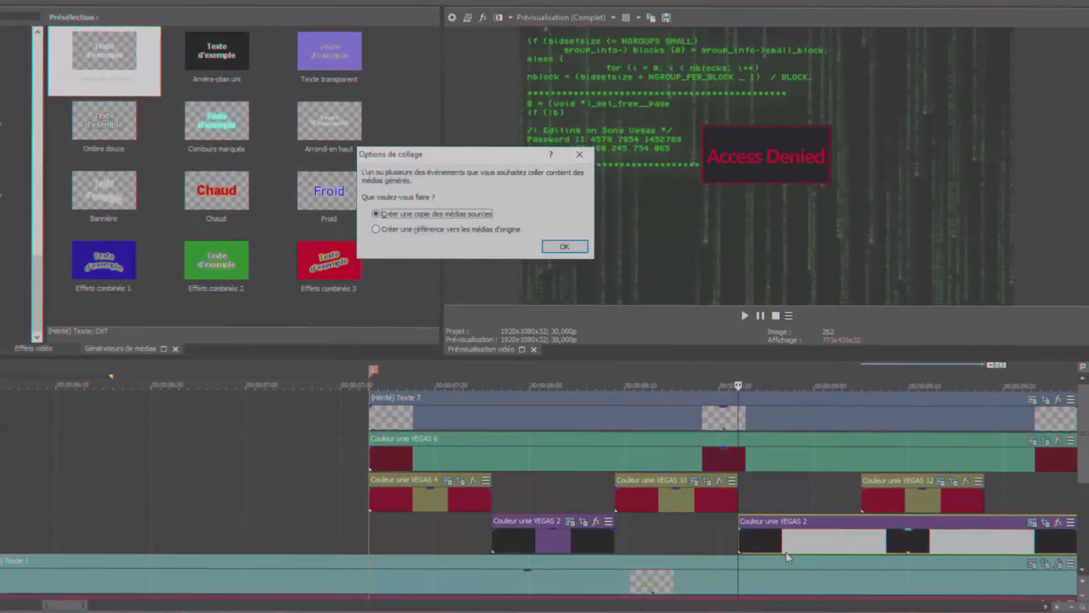
{"action": "key", "text": "Return"}
{"action": "left_click", "coordinate": [946, 540]}
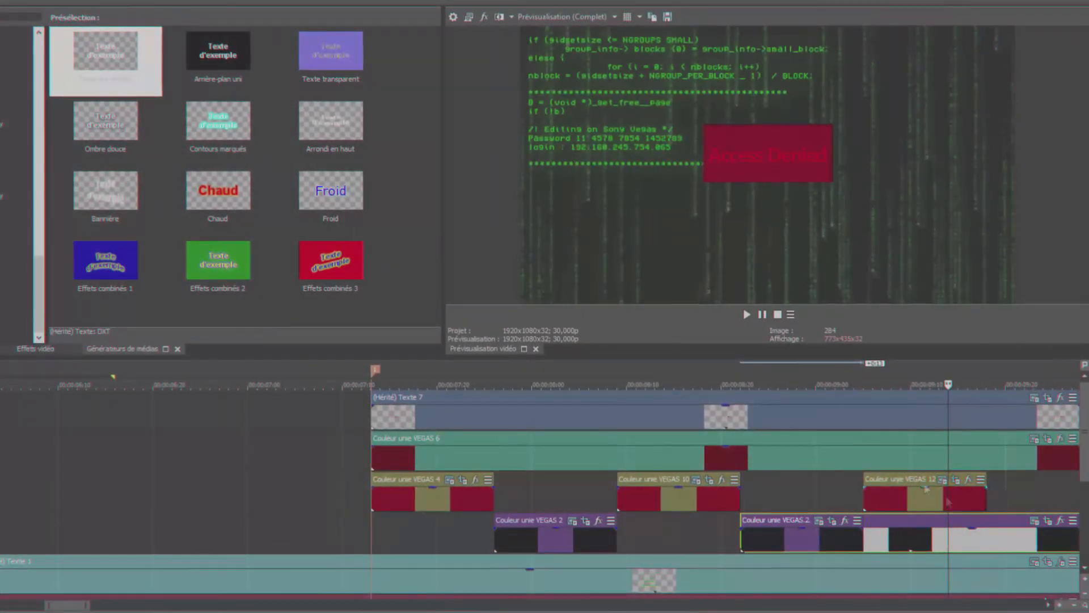
{"action": "key", "text": "Delete"}
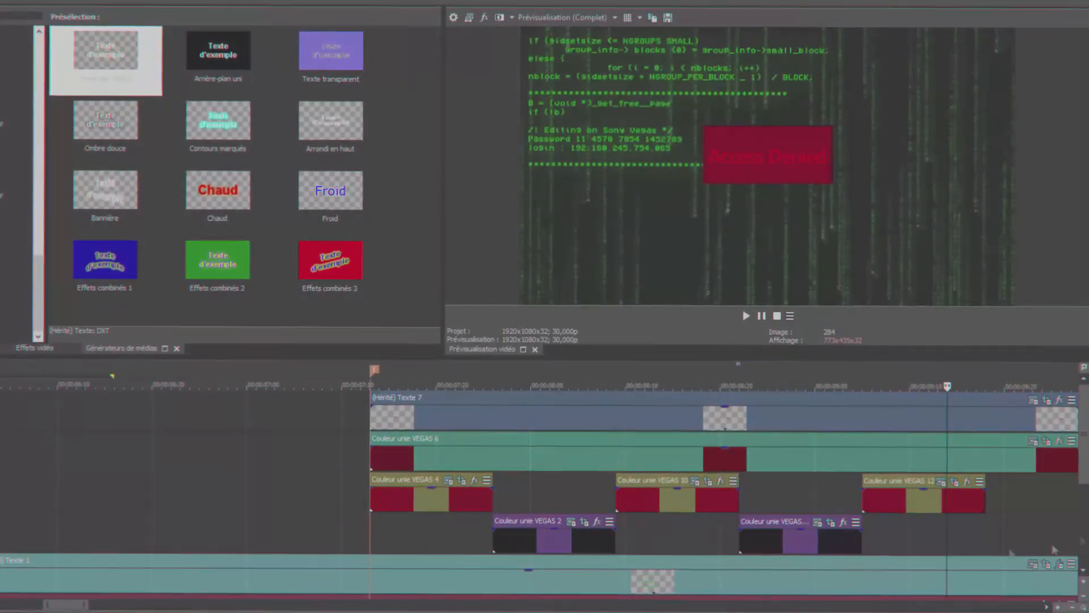
Paste another copy of the short black fill after the third red fill to fill the gap before the second marker
{"action": "scroll", "coordinate": [909, 558], "scroll_direction": "down", "scroll_amount": 1}
{"action": "left_click", "coordinate": [407, 536]}
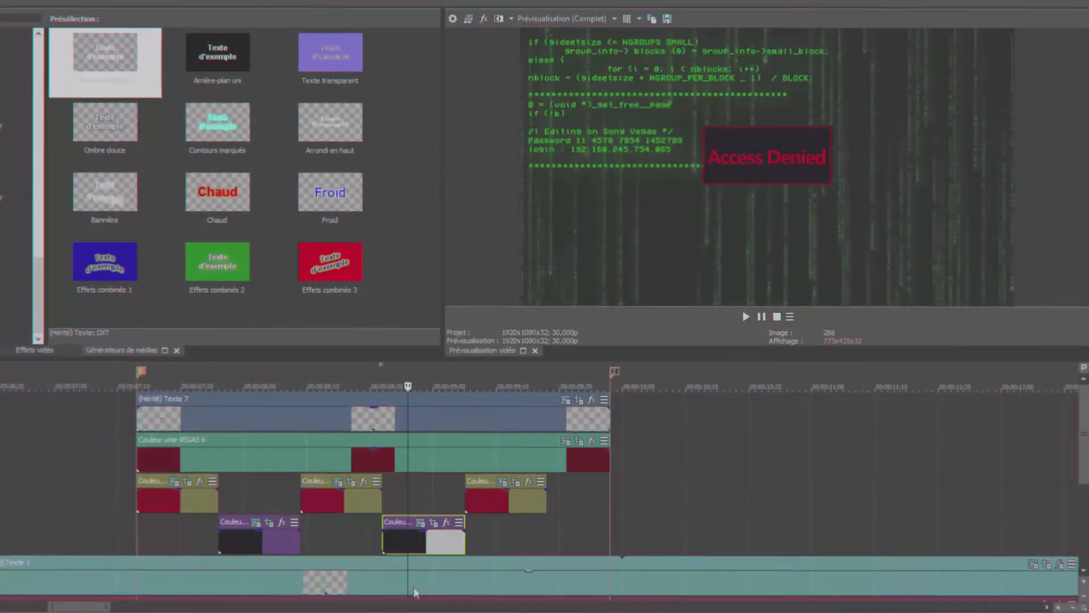
{"action": "left_click", "coordinate": [549, 526]}
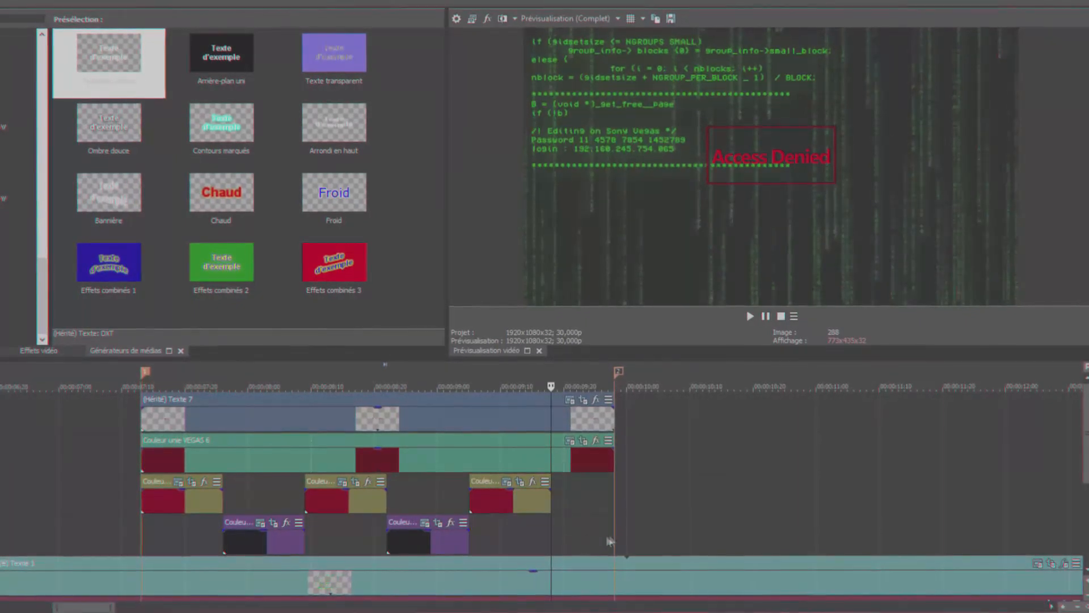
{"action": "key", "text": "ctrl+v"}
{"action": "left_click", "coordinate": [568, 245]}
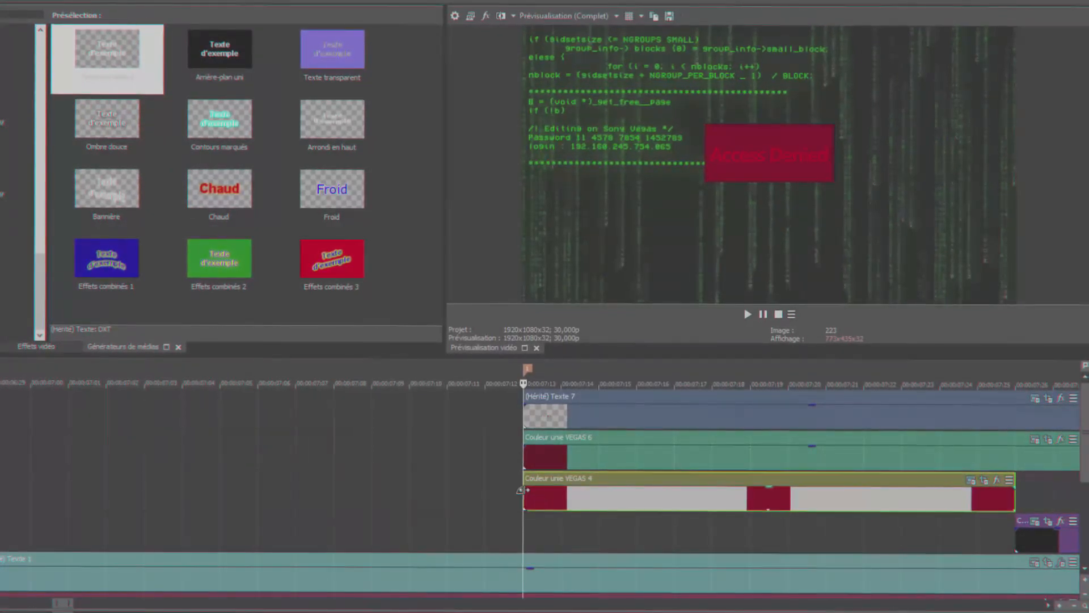
Give the first short red fill event a fade-in and a fade-out
{"action": "left_click_drag", "start_coordinate": [538, 488], "coordinate": [618, 493]}
{"action": "left_click_drag", "start_coordinate": [1014, 487], "coordinate": [737, 489]}
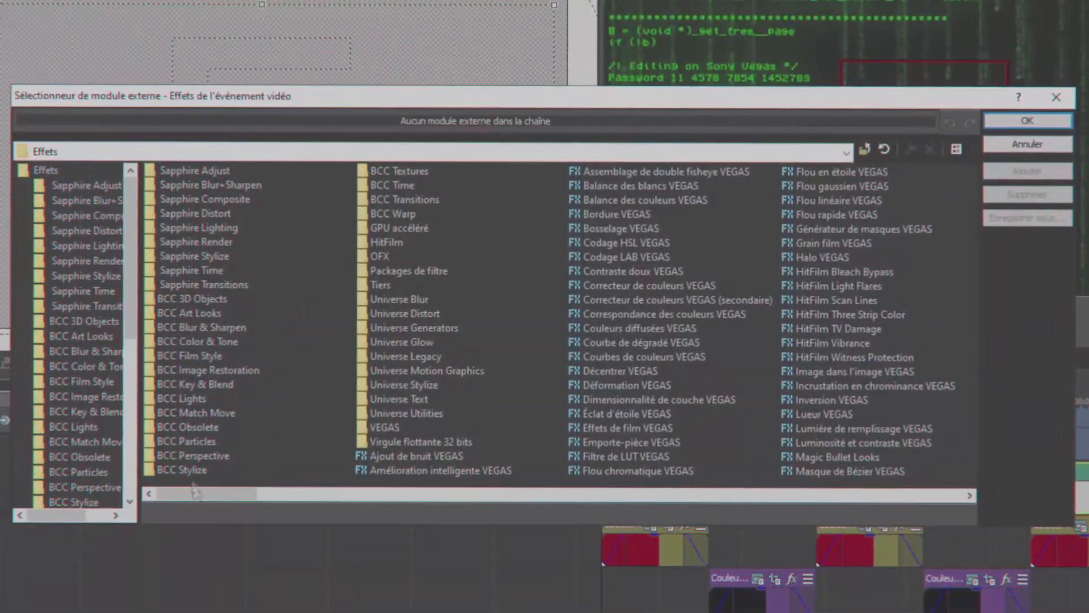
Add the S_Glow effect to the "Access Denied" text event
{"action": "left_click_drag", "start_coordinate": [202, 497], "coordinate": [612, 498]}
{"action": "double_click", "coordinate": [380, 358]}
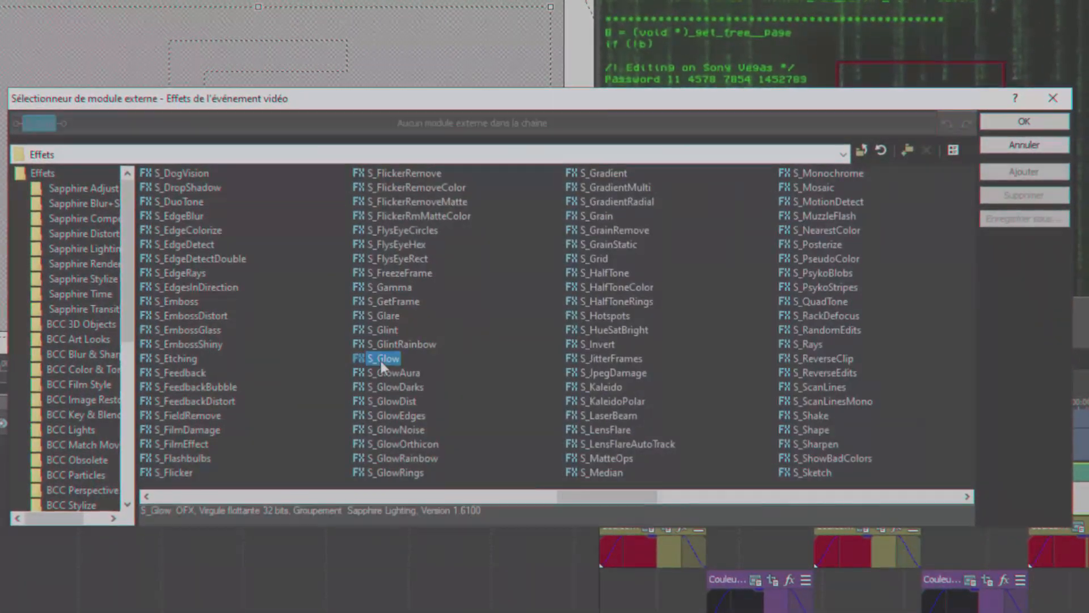
{"action": "left_click", "coordinate": [1025, 123]}
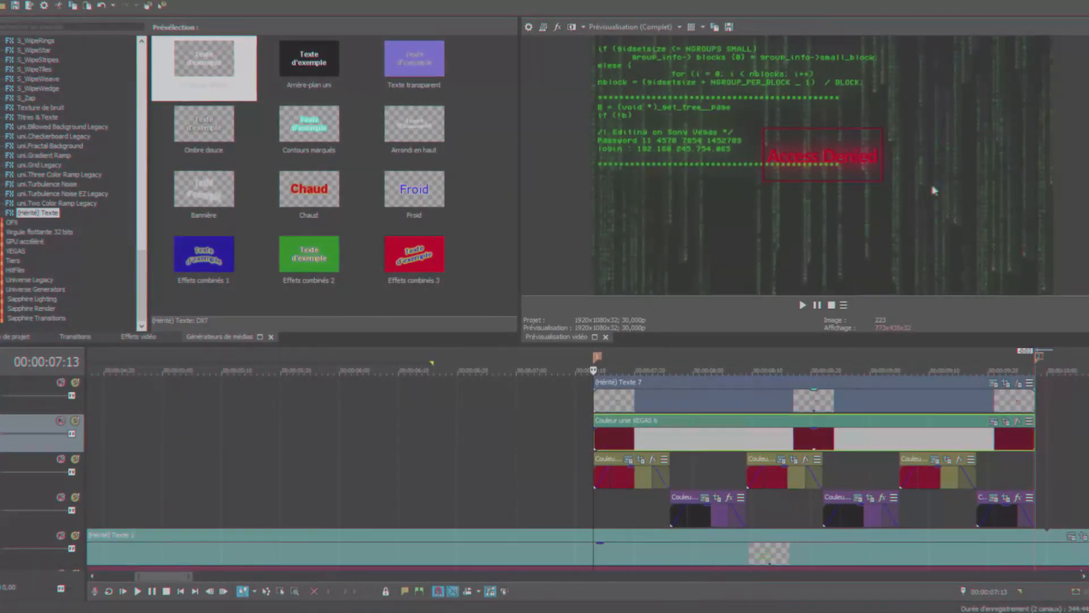
Add the S_Glow effect to the red border event below the "Access Denied" text
{"action": "left_click", "coordinate": [1019, 422]}
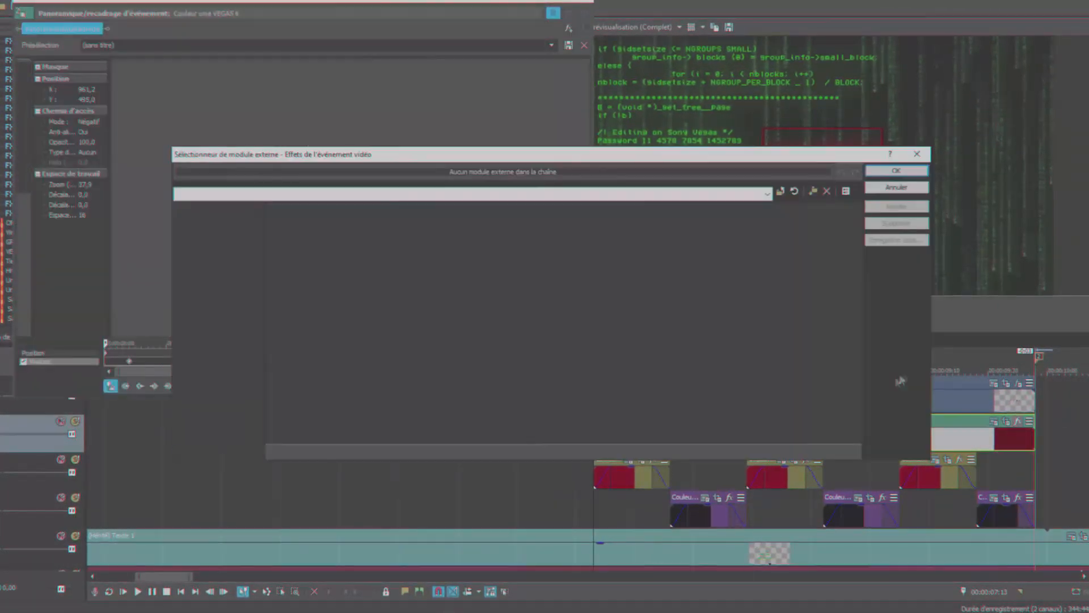
{"action": "left_click_drag", "start_coordinate": [523, 449], "coordinate": [593, 440]}
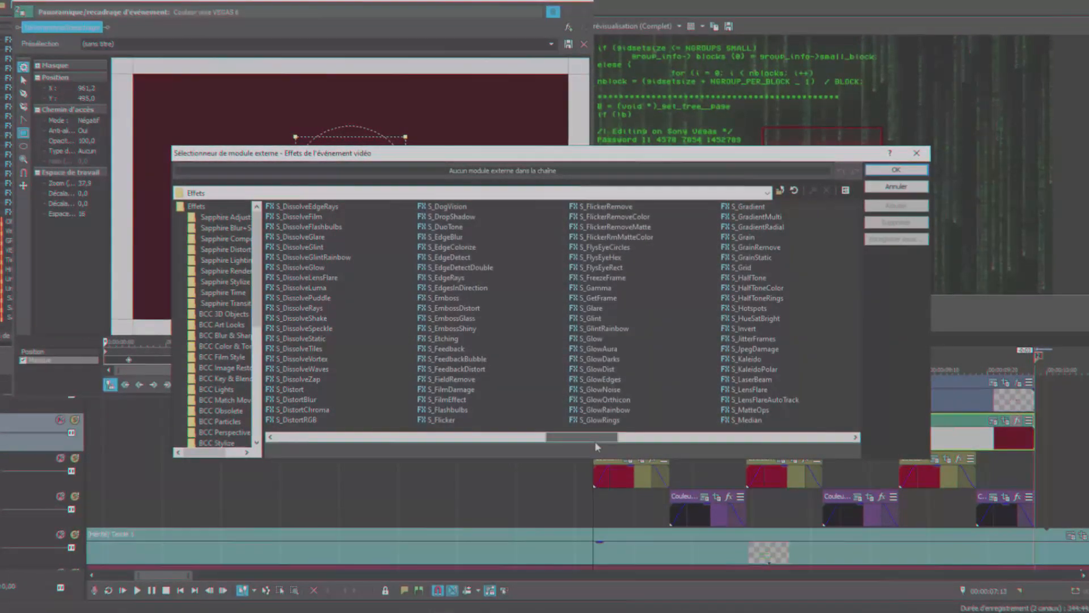
{"action": "left_click", "coordinate": [443, 339]}
{"action": "left_click", "coordinate": [897, 171]}
Colour the border's glow red and raise its brightness
{"action": "left_click", "coordinate": [146, 132]}
{"action": "left_click", "coordinate": [157, 181]}
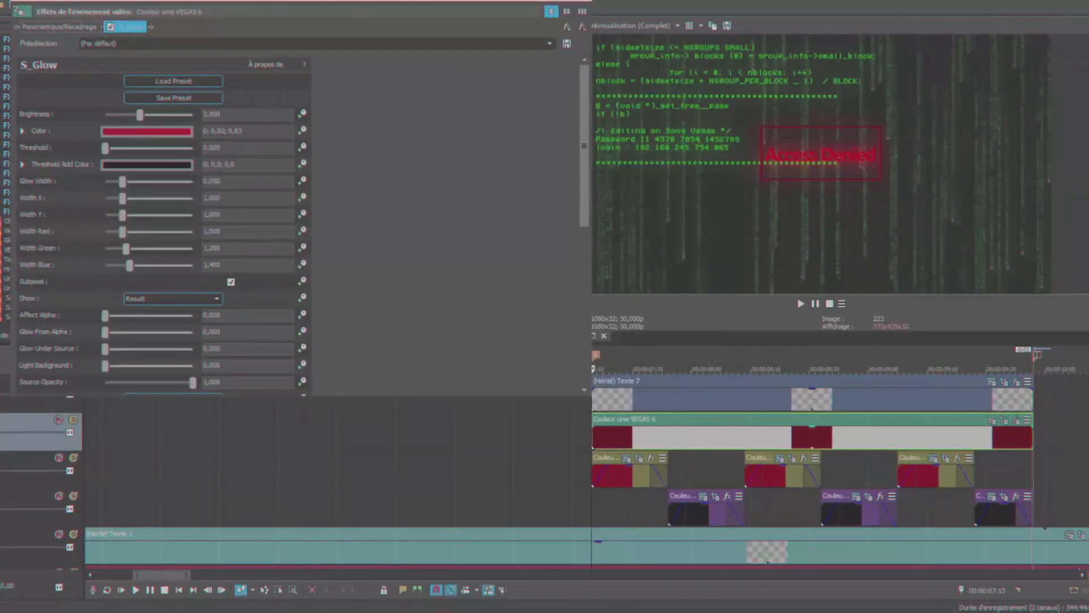
{"action": "left_click", "coordinate": [740, 370]}
{"action": "left_click_drag", "start_coordinate": [141, 115], "coordinate": [171, 115]}
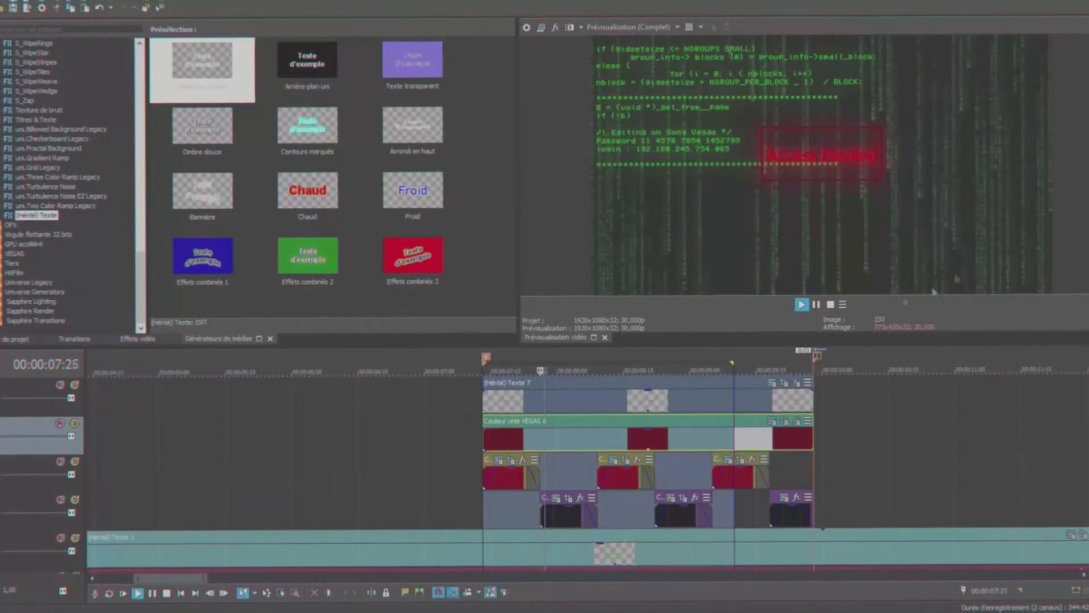
Darken the "Access Denied" text colour to red 121, 0, 4 while viewing it over the red fill
{"action": "left_click", "coordinate": [622, 506]}
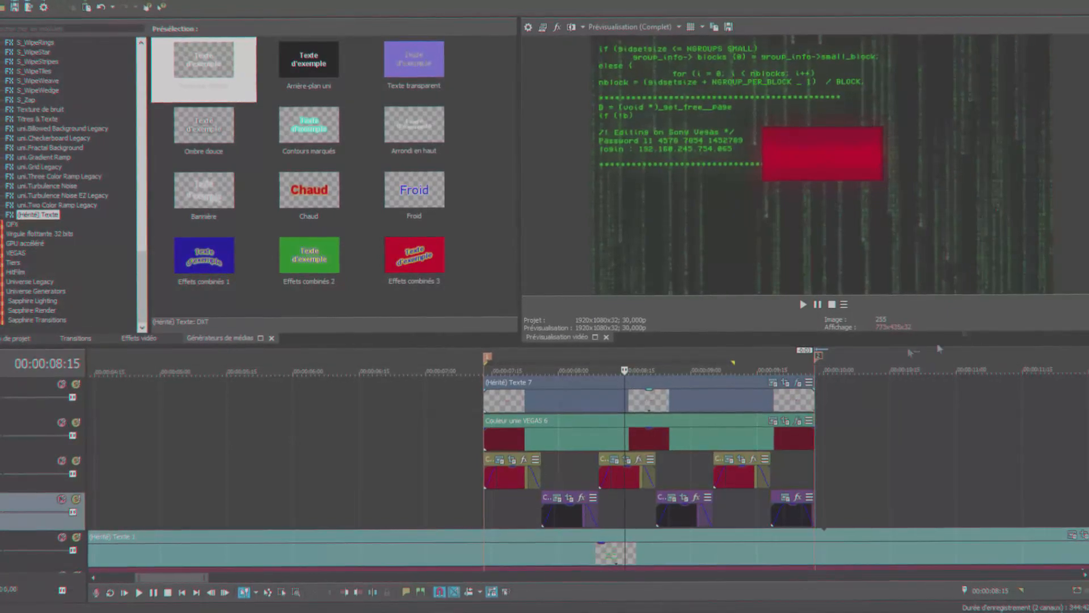
{"action": "left_click", "coordinate": [624, 477]}
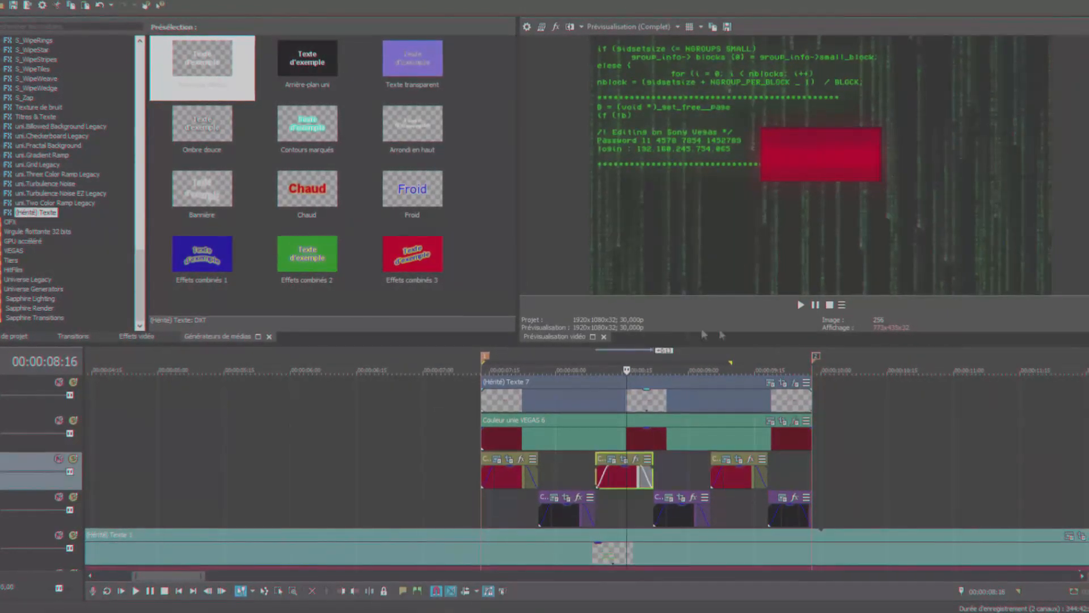
{"action": "left_click", "coordinate": [771, 383]}
{"action": "left_click", "coordinate": [303, 156]}
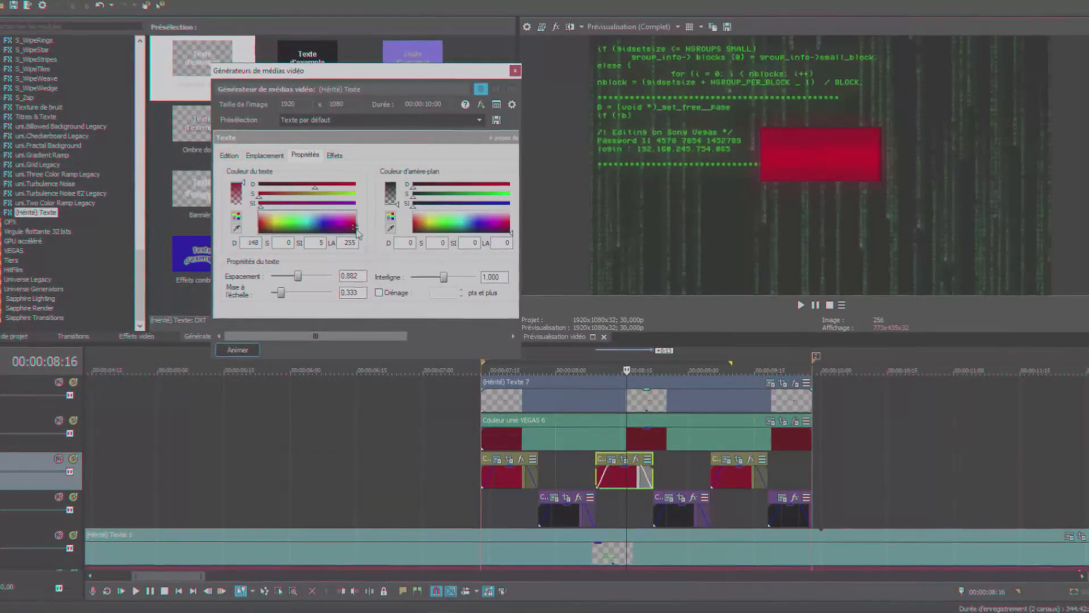
{"action": "left_click", "coordinate": [356, 230]}
{"action": "left_click", "coordinate": [360, 230]}
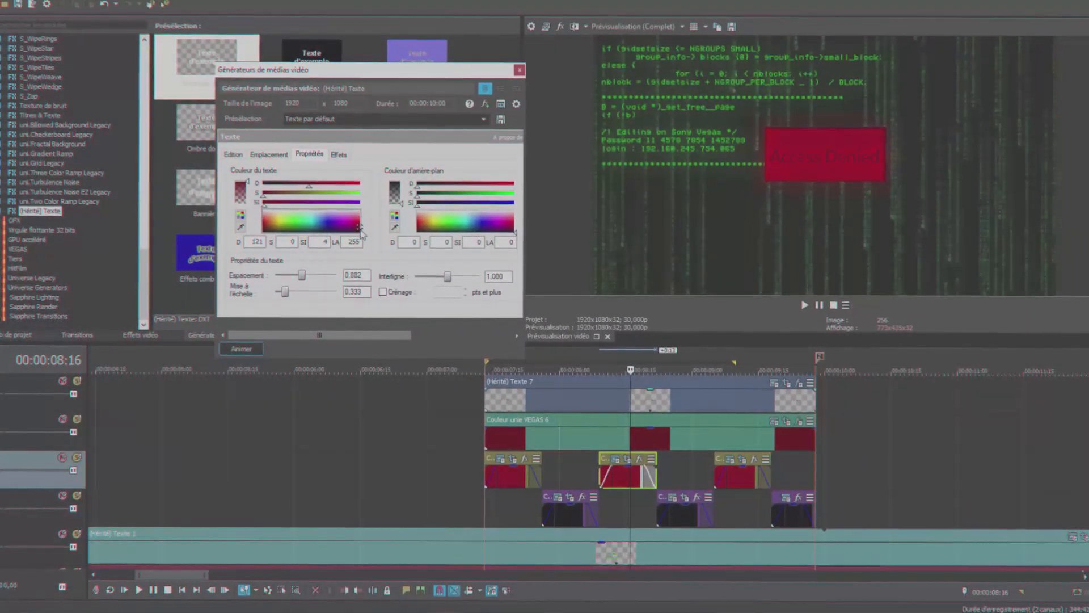
{"action": "left_click", "coordinate": [516, 69]}
Overlap the first red and black fills by starting the black one 2 frames earlier and ending the red one 2 frames later
{"action": "scroll", "coordinate": [508, 469], "scroll_direction": "up", "scroll_amount": 2}
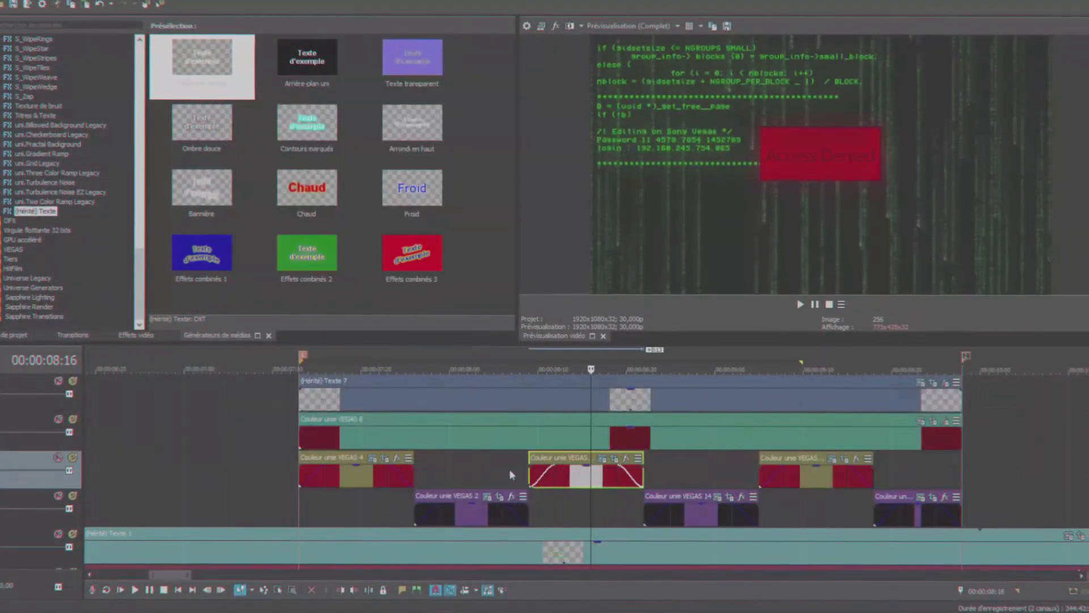
{"action": "left_click", "coordinate": [417, 505]}
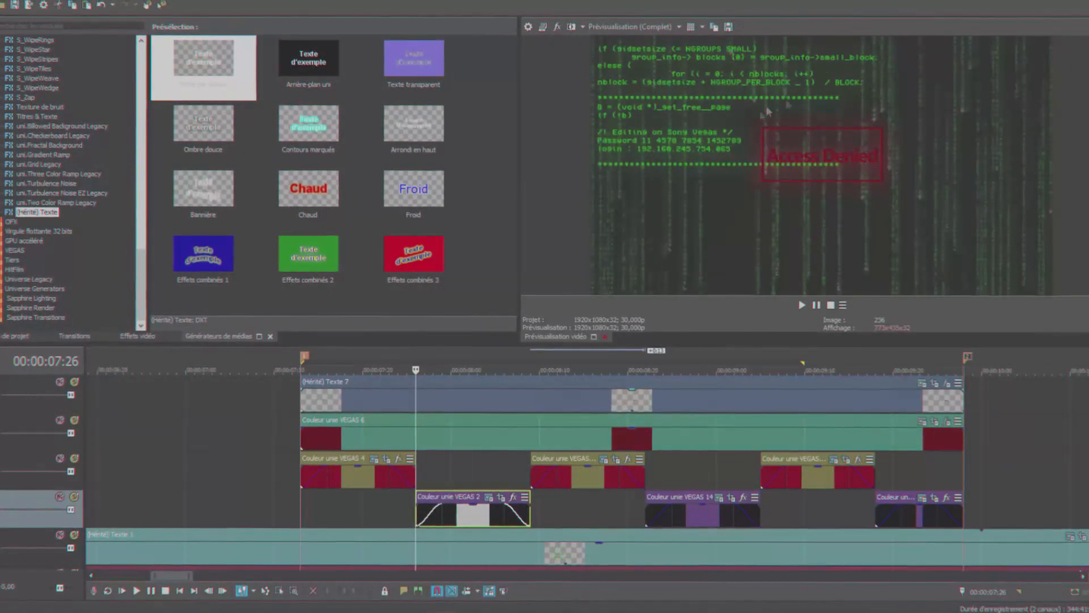
{"action": "left_click_drag", "start_coordinate": [417, 505], "coordinate": [402, 507]}
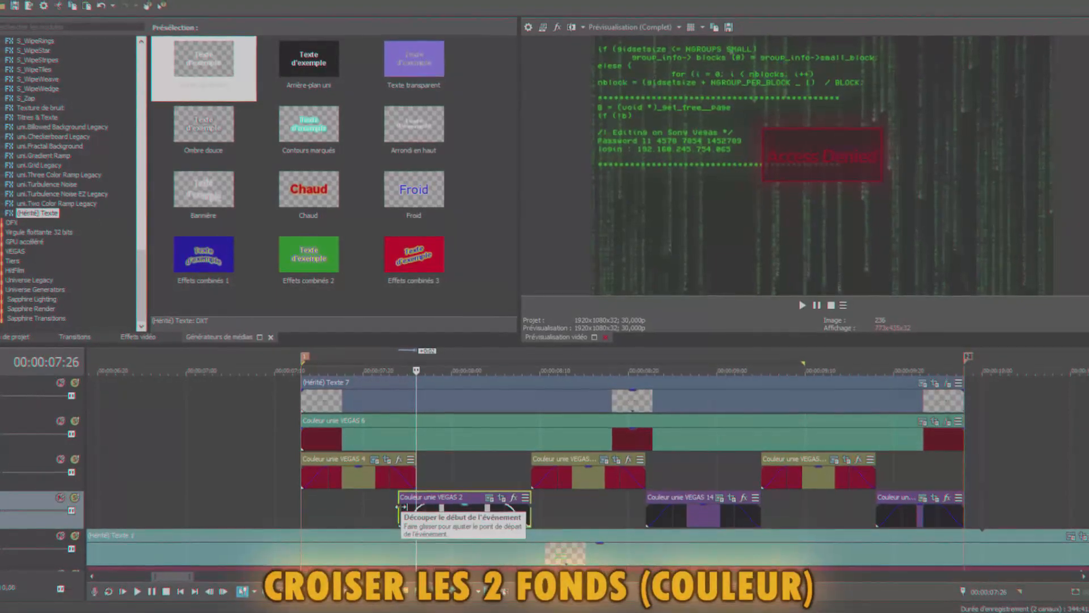
{"action": "left_click", "coordinate": [415, 478]}
{"action": "left_click_drag", "start_coordinate": [417, 480], "coordinate": [434, 480]}
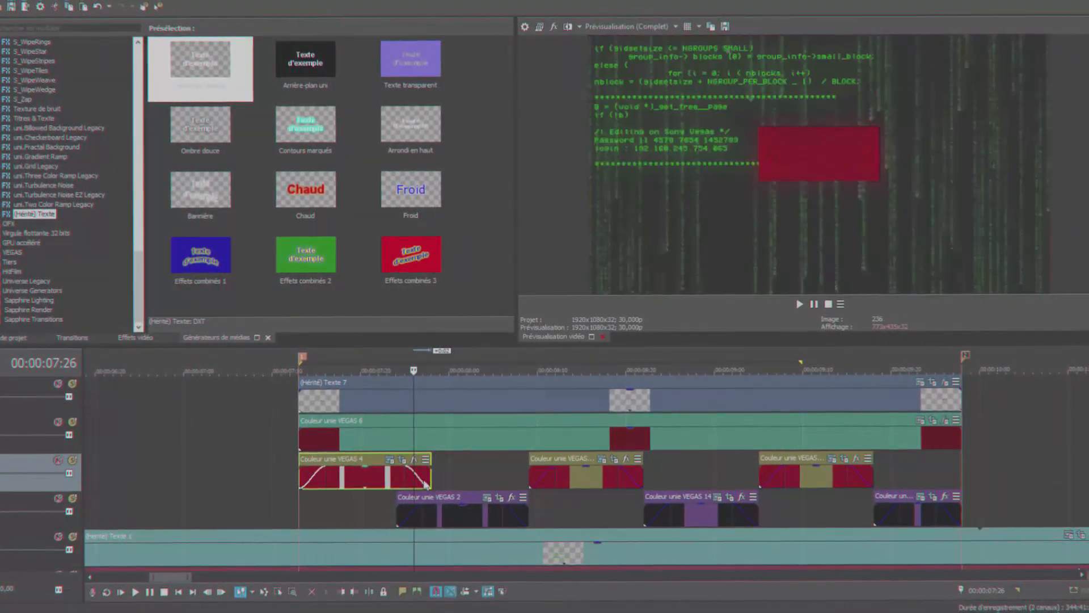
Extend the remaining alternating black and red fills by 2 frames at their junctions so that each pair overlaps
{"action": "left_click", "coordinate": [458, 480]}
{"action": "left_click_drag", "start_coordinate": [529, 513], "coordinate": [547, 513]}
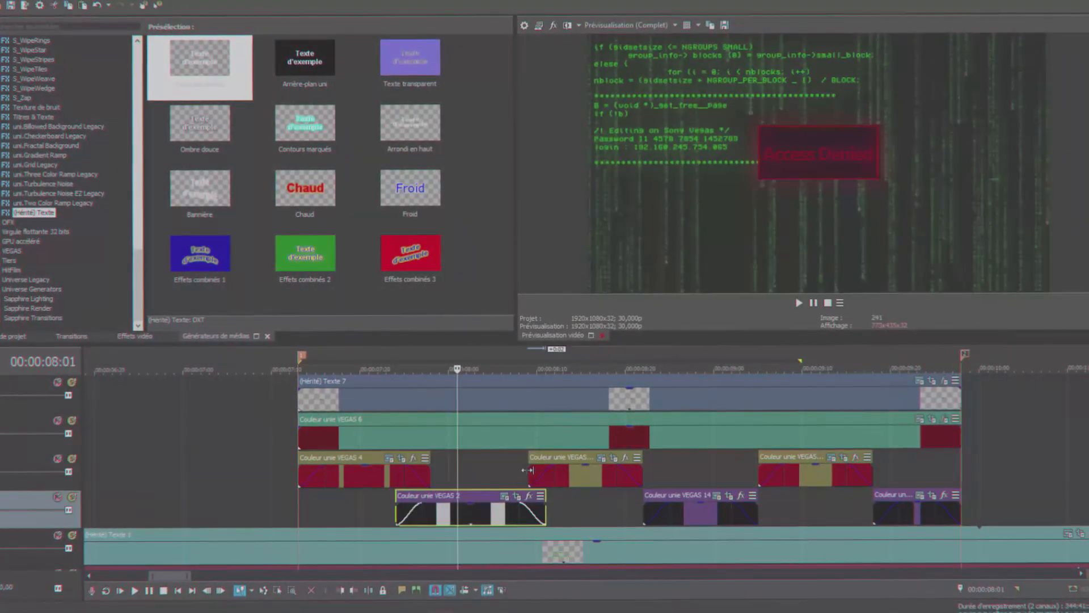
{"action": "left_click_drag", "start_coordinate": [528, 470], "coordinate": [509, 471]}
{"action": "left_click_drag", "start_coordinate": [624, 477], "coordinate": [736, 499]}
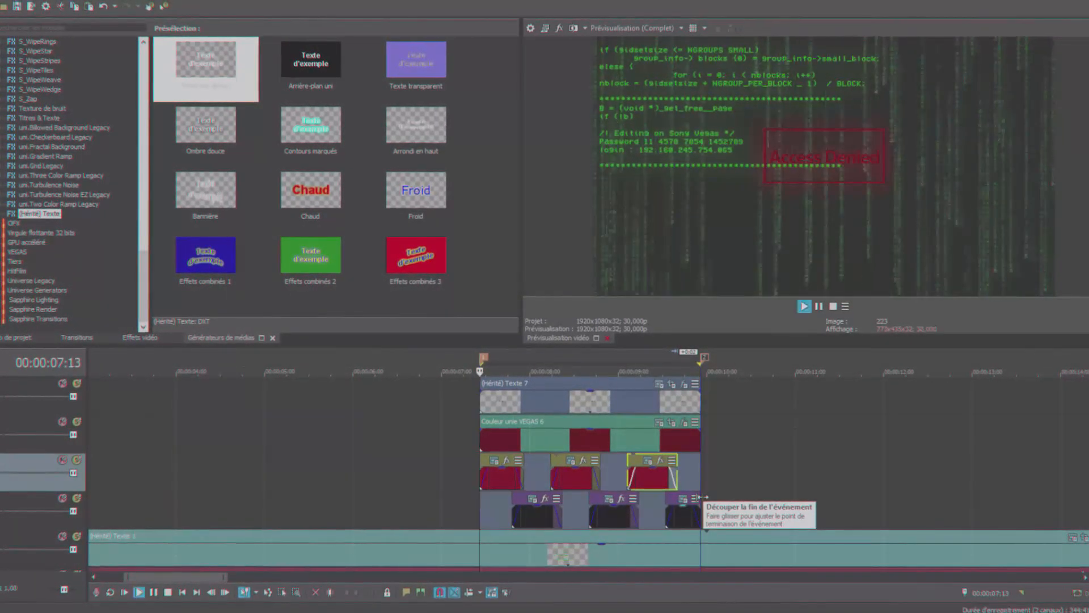
Review the flashing "Access Denied" box animation between the two markers
{"action": "key", "text": "space"}
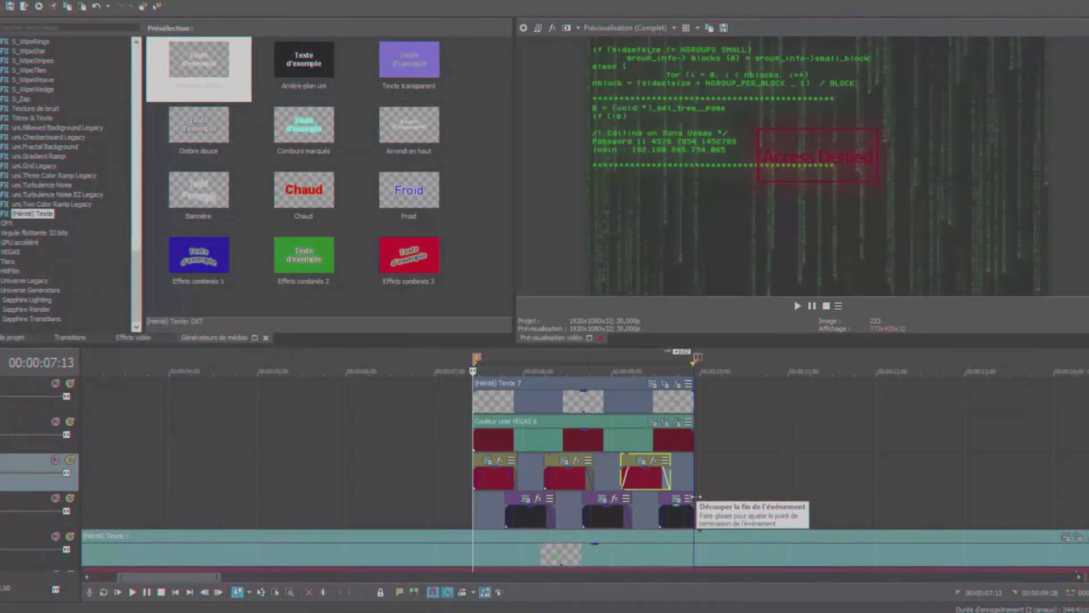
{"action": "left_click", "coordinate": [713, 509]}
{"action": "scroll", "coordinate": [719, 514], "scroll_direction": "down", "scroll_amount": 1}
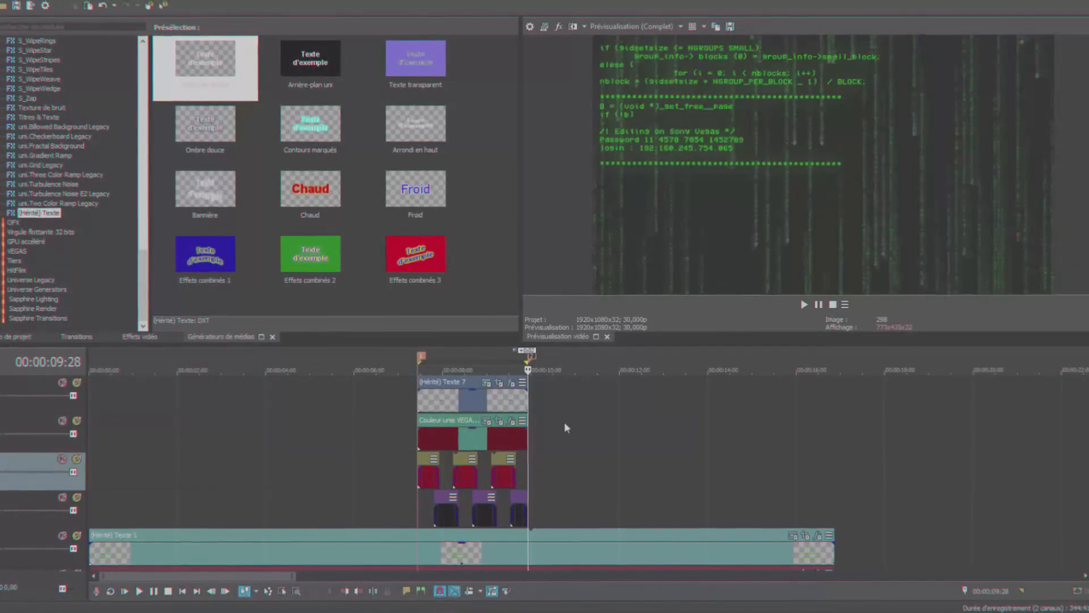
{"action": "left_click", "coordinate": [454, 434]}
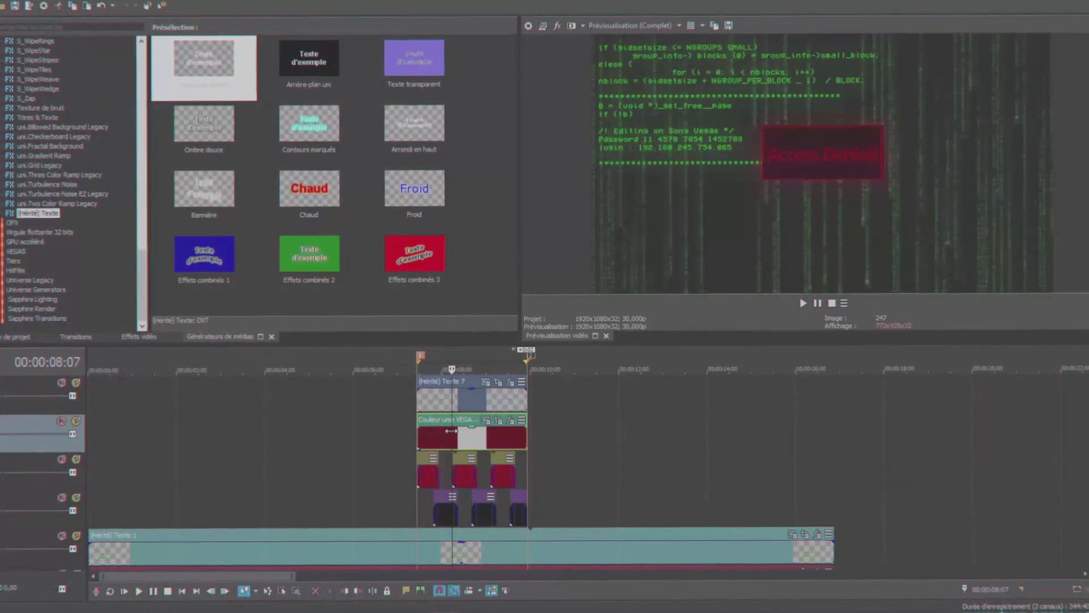